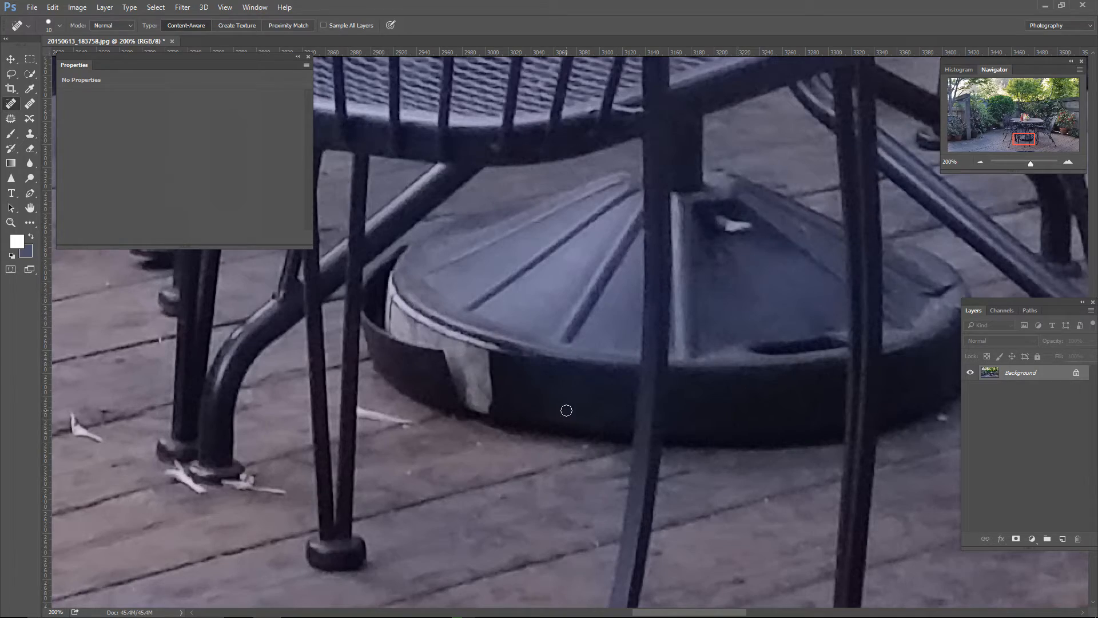
Step: Duplicate the Background layer of the patio photo
{"action": "key", "text": "ctrl+minus"}
{"action": "key", "text": "ctrl+minus"}
{"action": "key", "text": "ctrl+minus"}
{"action": "key", "text": "ctrl+minus"}
{"action": "key", "text": "ctrl+minus"}
{"action": "key", "text": "ctrl+minus"}
{"action": "key", "text": "ctrl+minus"}
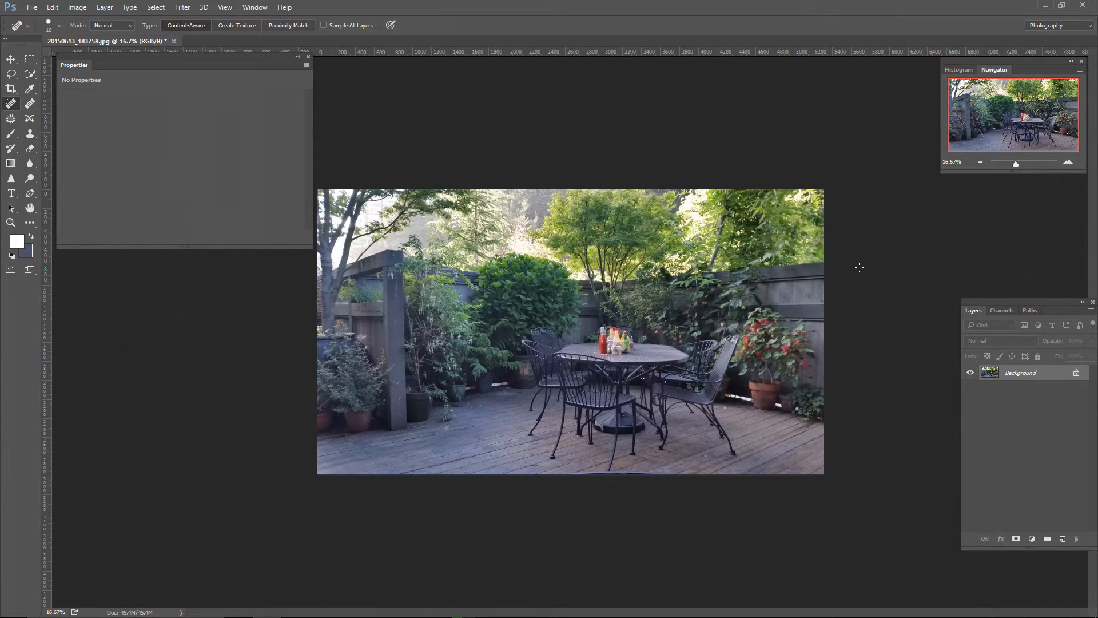
{"action": "left_click_drag", "start_coordinate": [1012, 373], "coordinate": [1065, 540]}
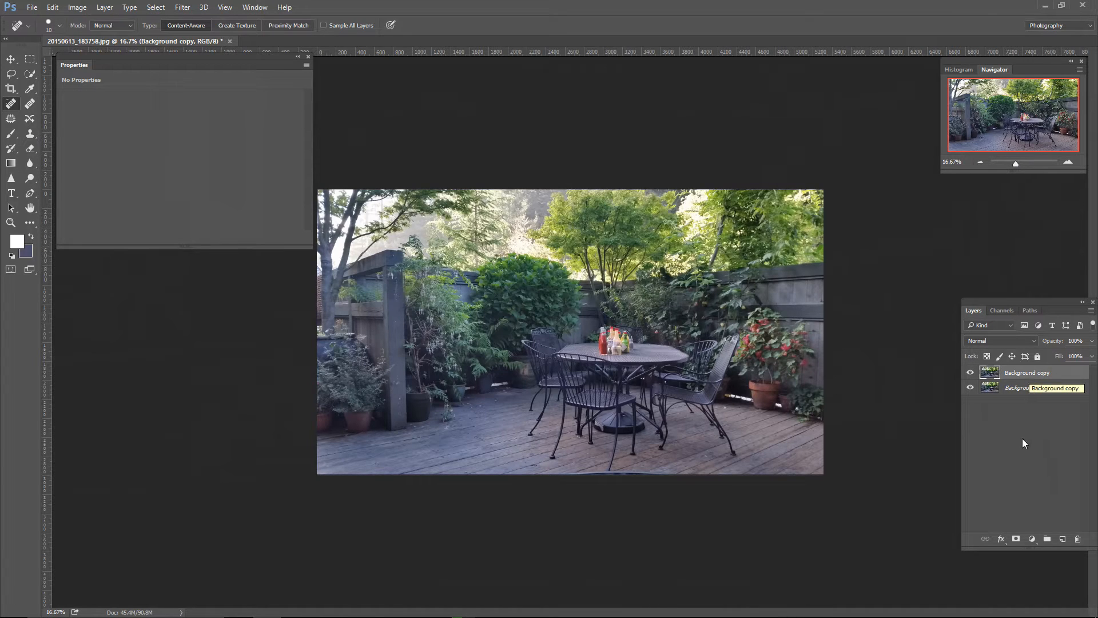
Step: Add a Curves adjustment layer above the duplicated layer and enlarge its properties to fit the whole curve graph
{"action": "left_click", "coordinate": [1033, 543]}
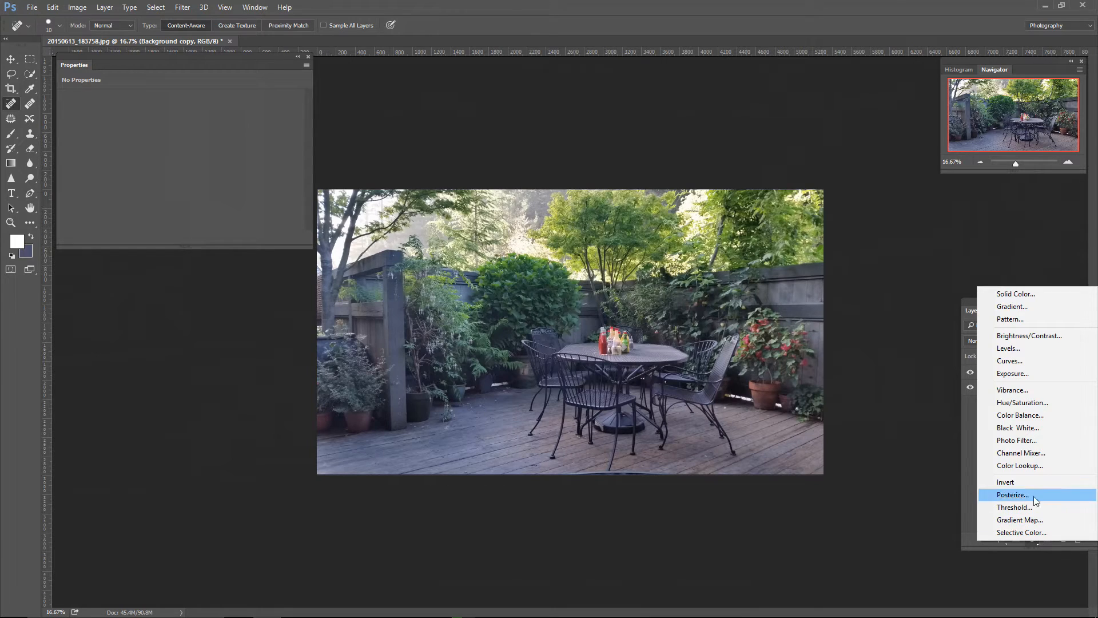
{"action": "left_click", "coordinate": [1013, 366]}
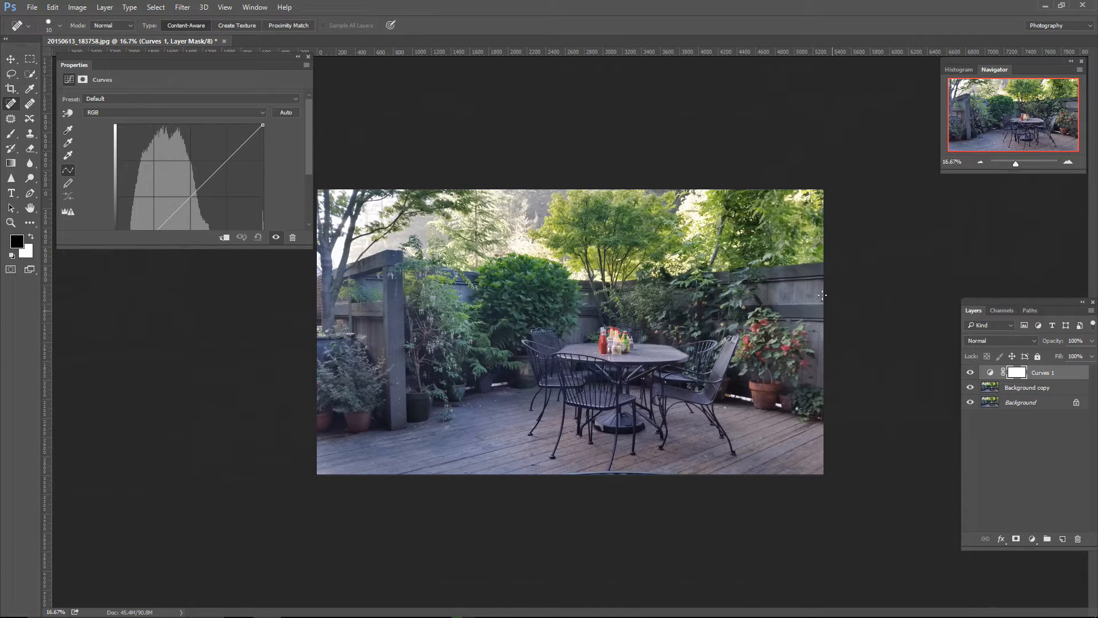
{"action": "left_click", "coordinate": [255, 7]}
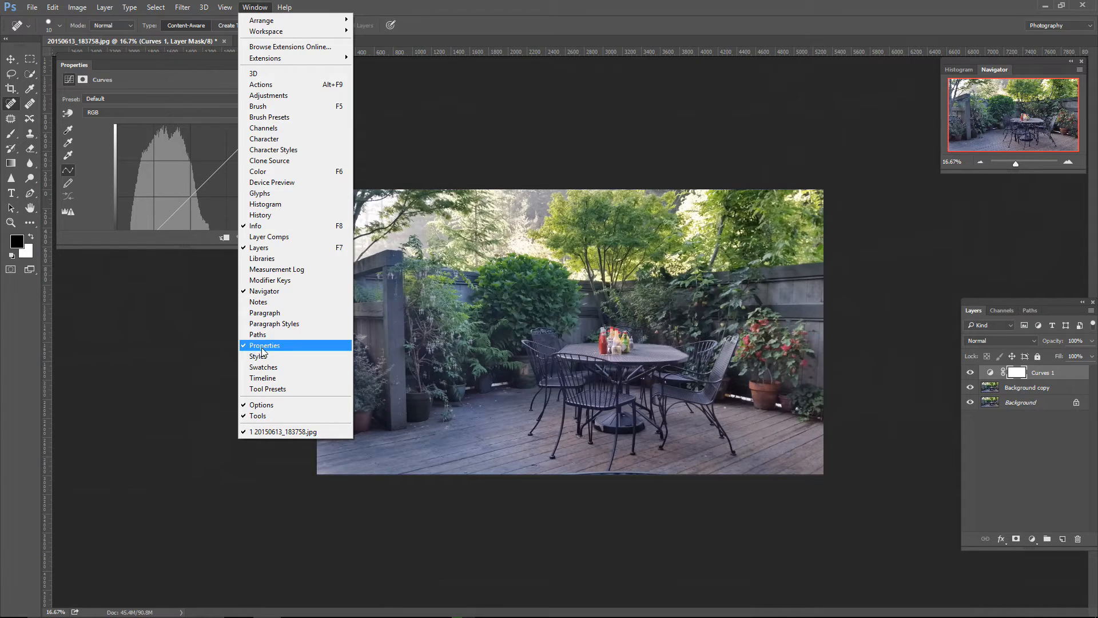
{"action": "left_click", "coordinate": [164, 263]}
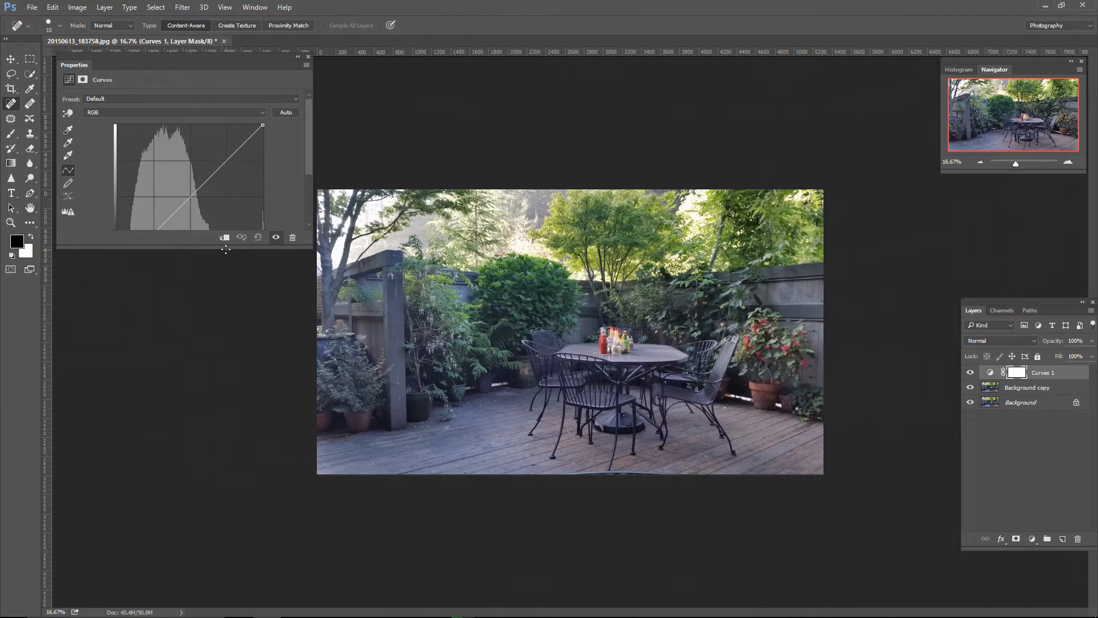
{"action": "left_click_drag", "start_coordinate": [218, 247], "coordinate": [217, 307]}
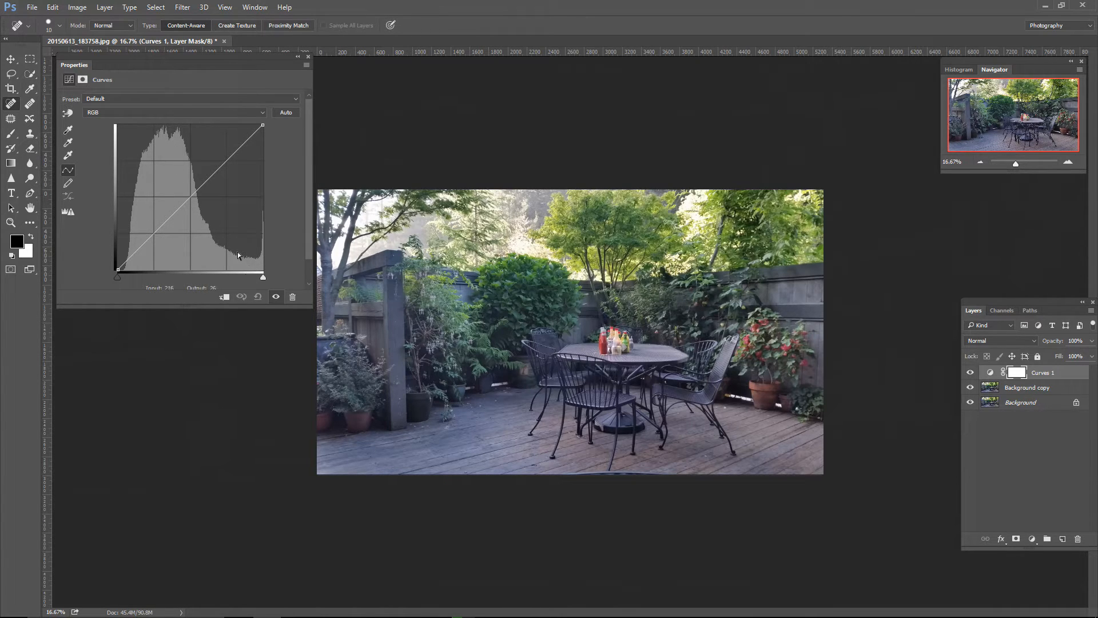
Step: Set the Curves black point by sampling the dark rim of the umbrella base under the table
{"action": "left_click_drag", "start_coordinate": [118, 277], "coordinate": [115, 277]}
{"action": "left_click", "coordinate": [69, 131]}
{"action": "left_click", "coordinate": [68, 131]}
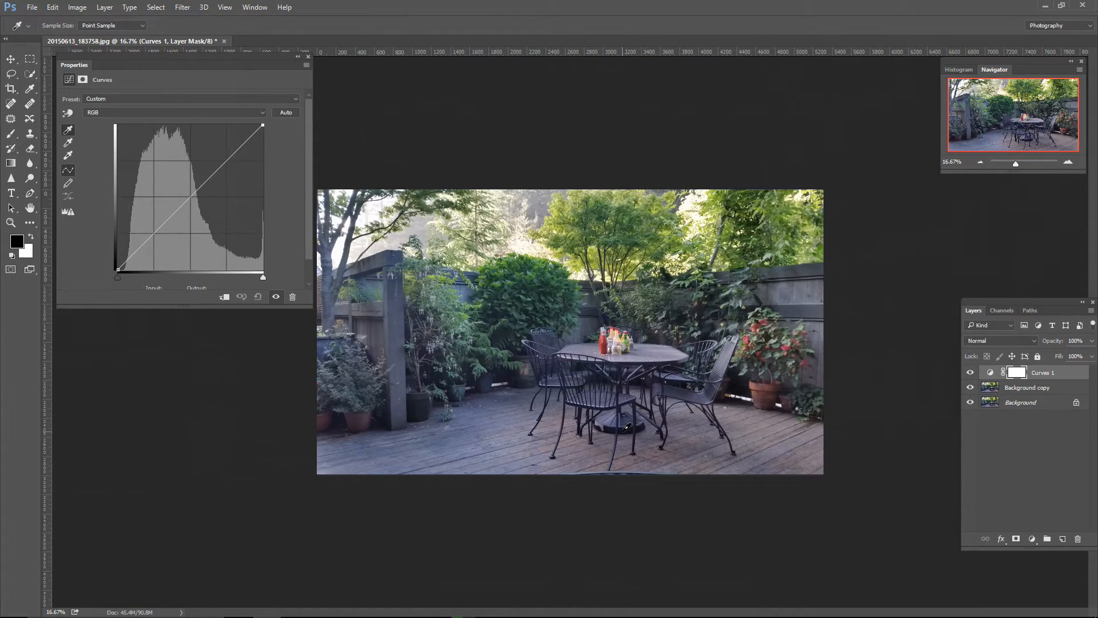
{"action": "key", "text": "ctrl+plus"}
{"action": "key", "text": "ctrl+plus"}
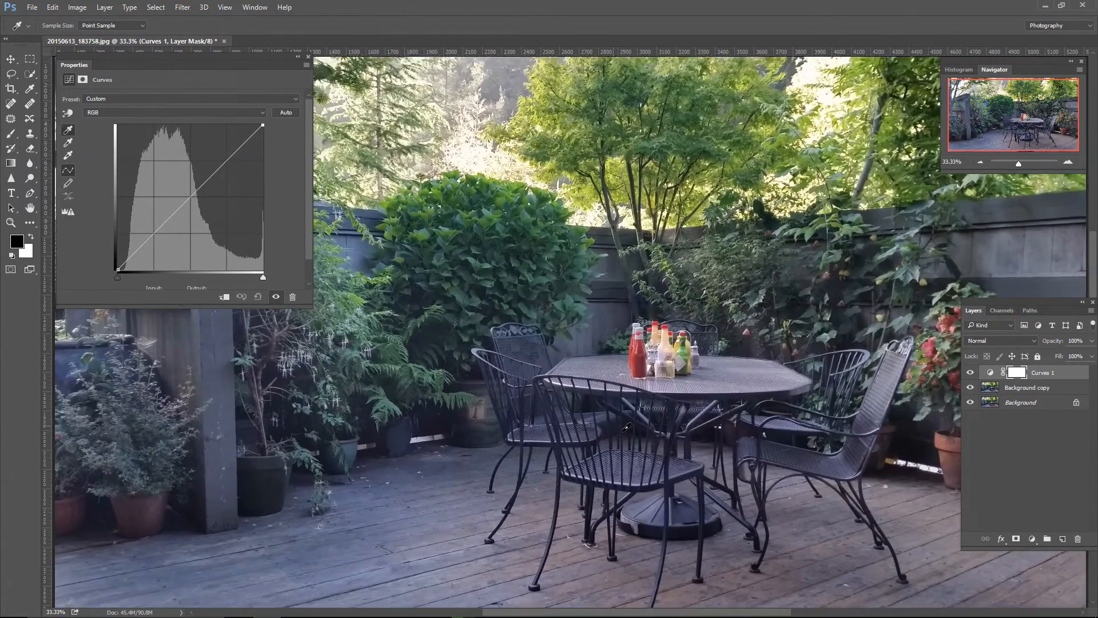
{"action": "key", "text": "ctrl+plus"}
{"action": "left_click_drag", "start_coordinate": [681, 457], "coordinate": [484, 183]}
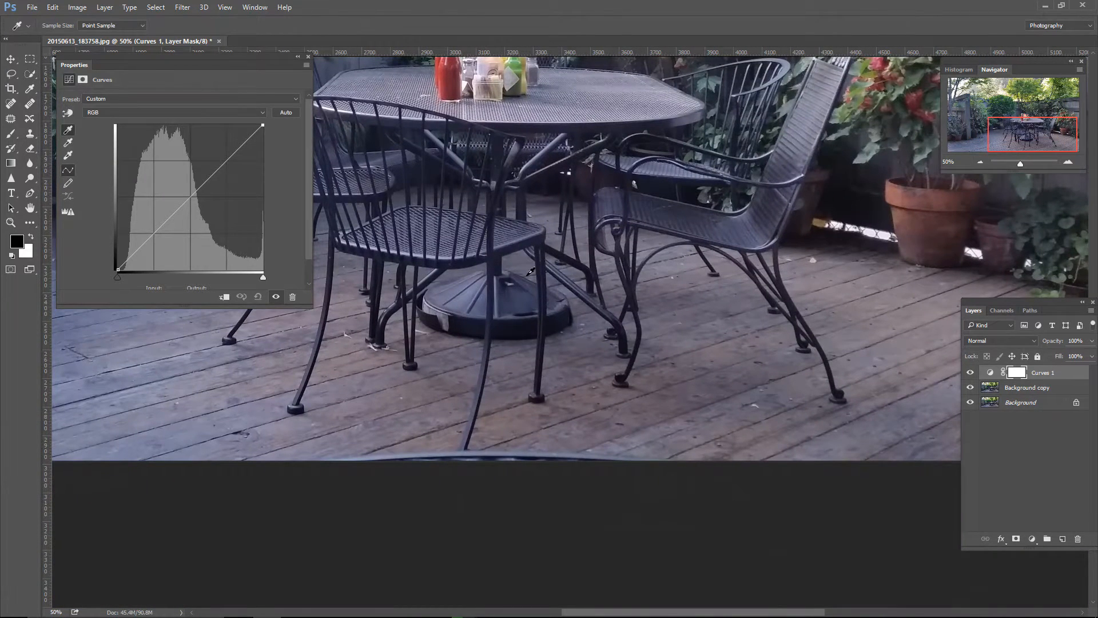
{"action": "left_click", "coordinate": [526, 331]}
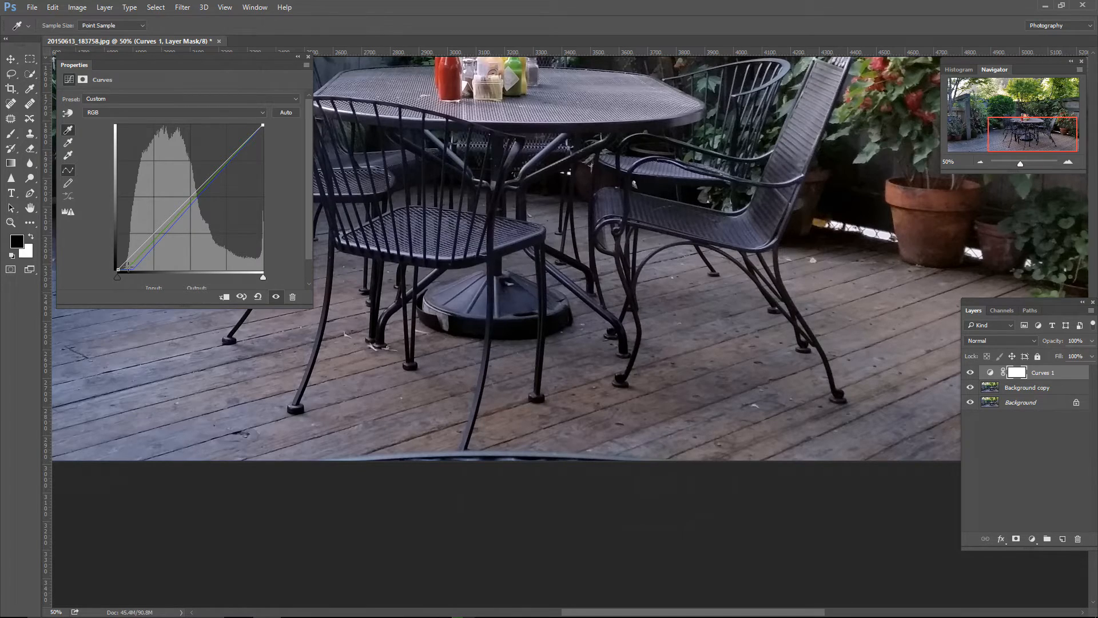
Step: Compare the whole photo with the Curves 1 layer hidden and shown to judge the black point correction
{"action": "key", "text": "ctrl+minus"}
{"action": "key", "text": "ctrl+minus"}
{"action": "key", "text": "ctrl+minus"}
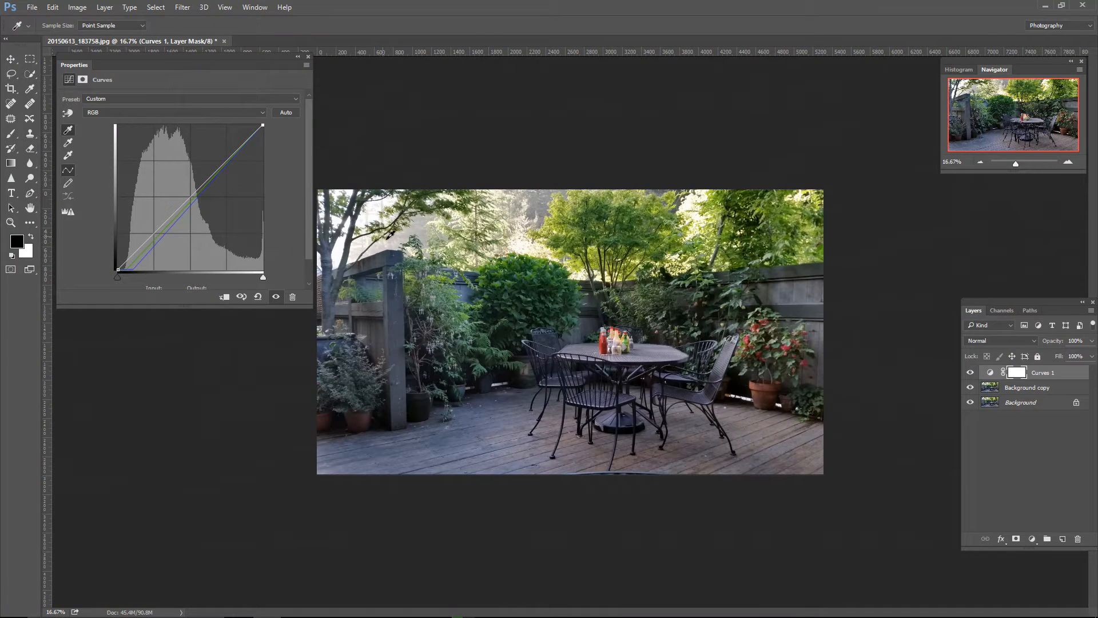
{"action": "left_click", "coordinate": [970, 372]}
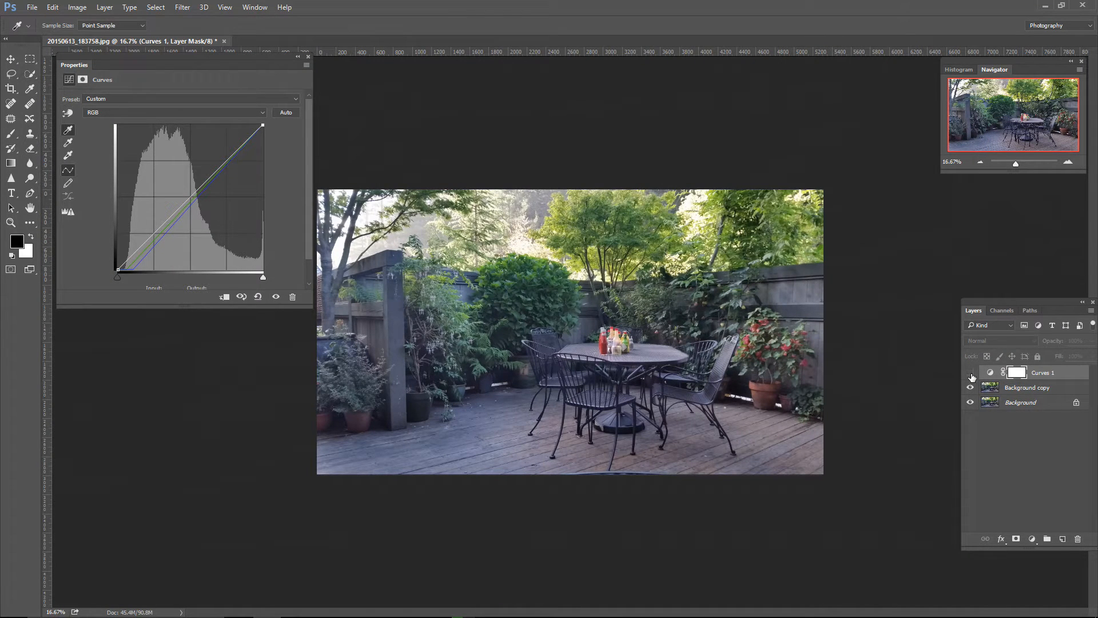
{"action": "left_click", "coordinate": [970, 373]}
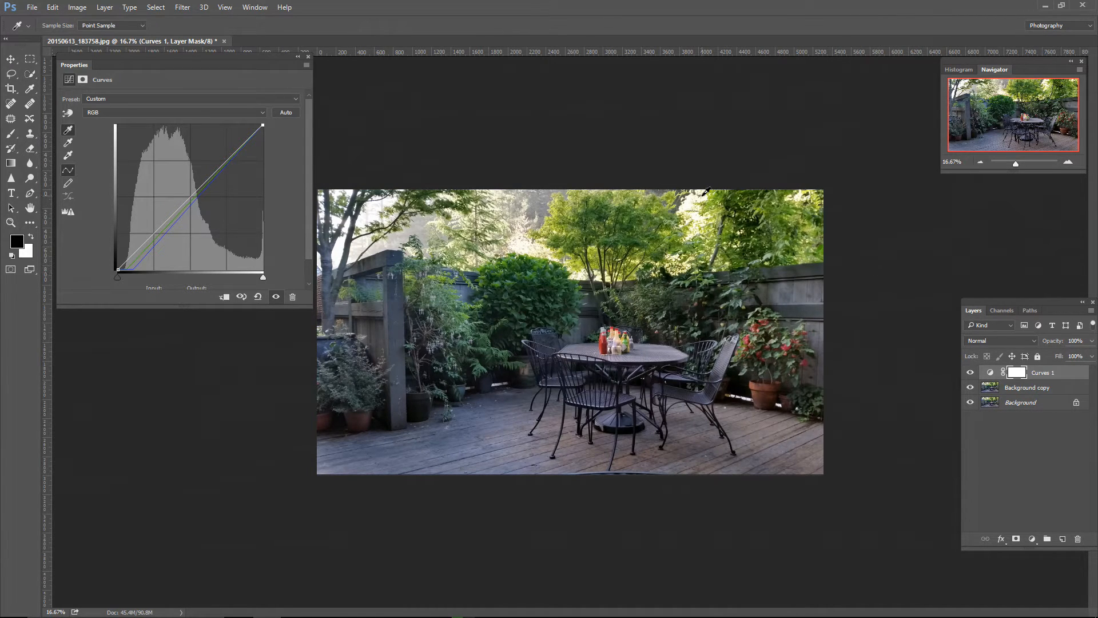
Step: Set the Curves white point by sampling the bright sky behind the tree in the photo's upper-left area
{"action": "left_click", "coordinate": [67, 159]}
{"action": "left_click", "coordinate": [69, 156]}
{"action": "left_click", "coordinate": [362, 216]}
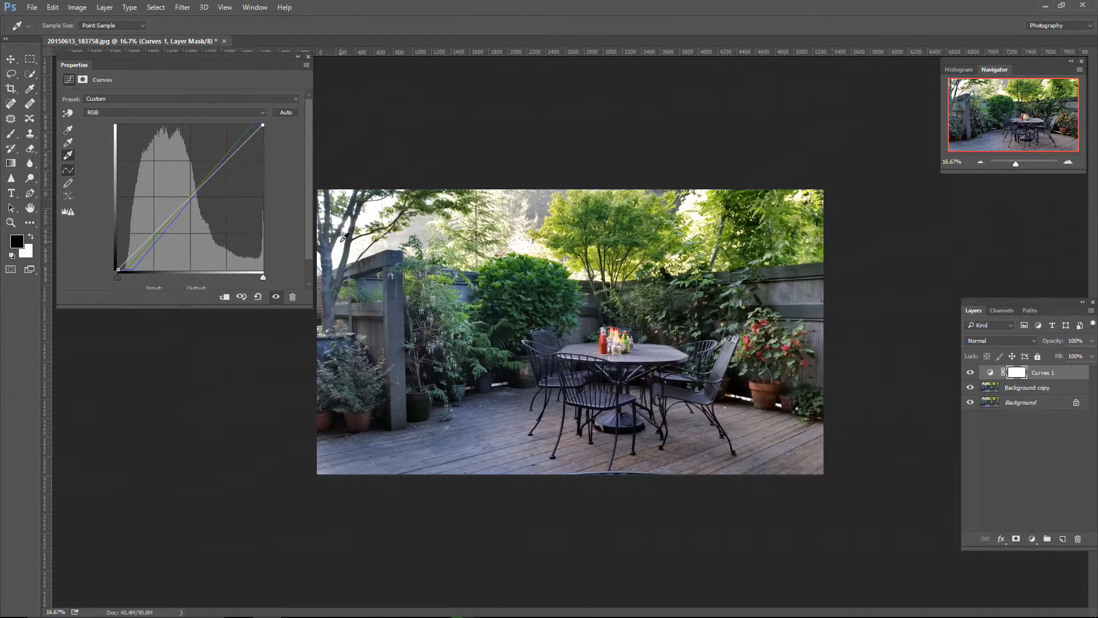
{"action": "left_click", "coordinate": [364, 216]}
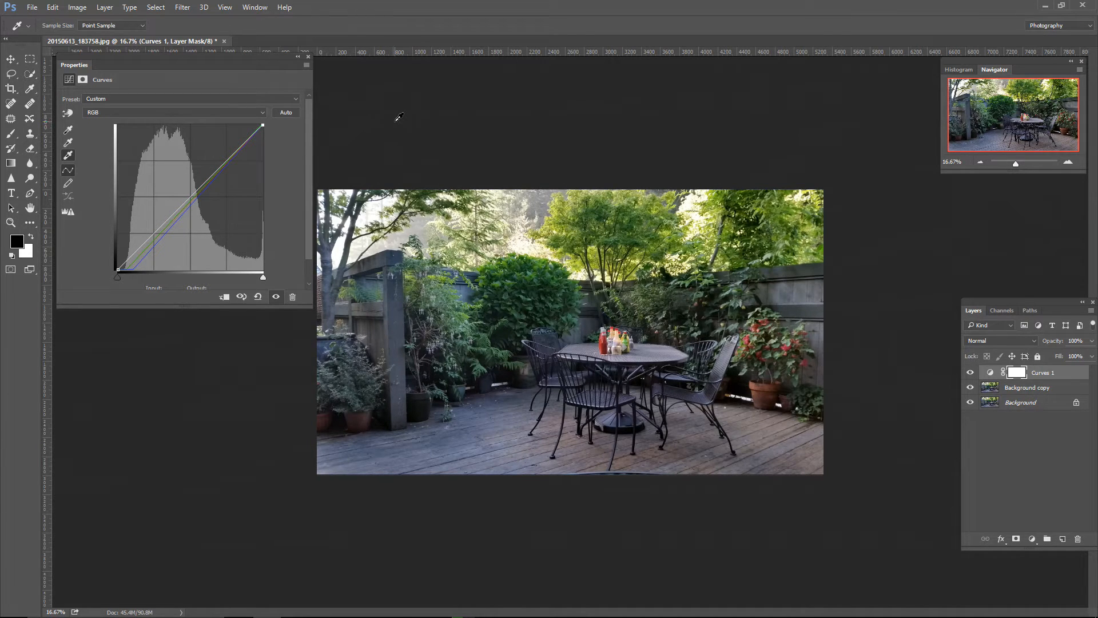
Step: Set the Curves gray point by sampling neutral spots on the post, deck and fence, ending on the wooden post
{"action": "left_click", "coordinate": [68, 142]}
{"action": "left_click", "coordinate": [402, 310]}
{"action": "left_click", "coordinate": [608, 450]}
{"action": "left_click", "coordinate": [651, 449]}
{"action": "left_click", "coordinate": [807, 264]}
{"action": "left_click", "coordinate": [397, 310]}
{"action": "left_click", "coordinate": [396, 256]}
{"action": "left_click", "coordinate": [401, 323]}
Step: Compare the gray-balanced photo with and without Curves 1, and resize the curve's properties to show its Input and Output values
{"action": "left_click", "coordinate": [970, 373]}
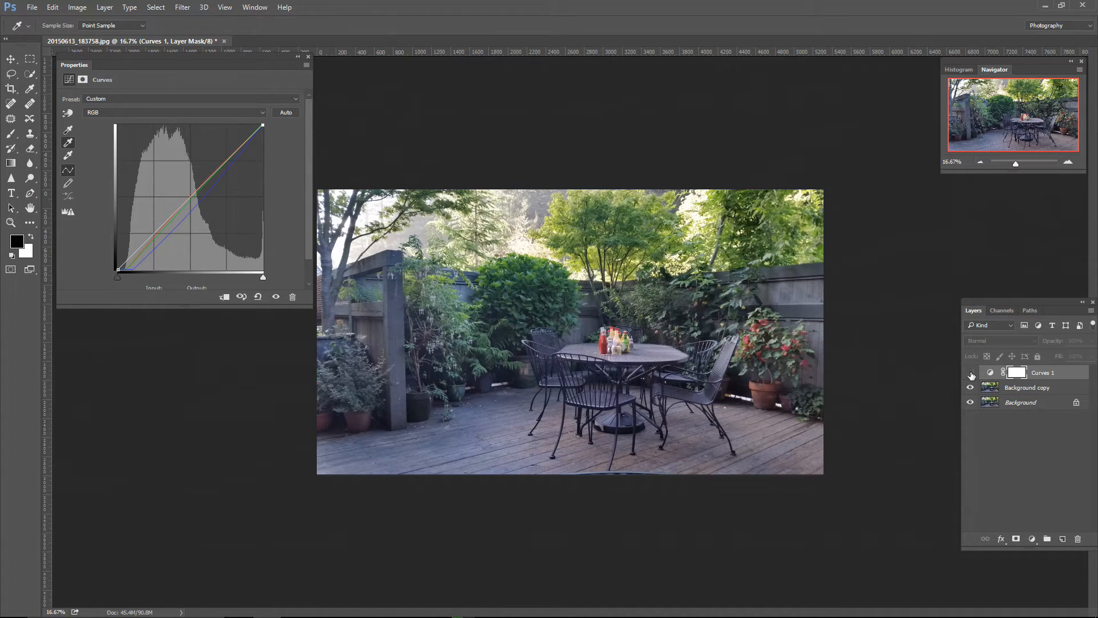
{"action": "left_click", "coordinate": [971, 373]}
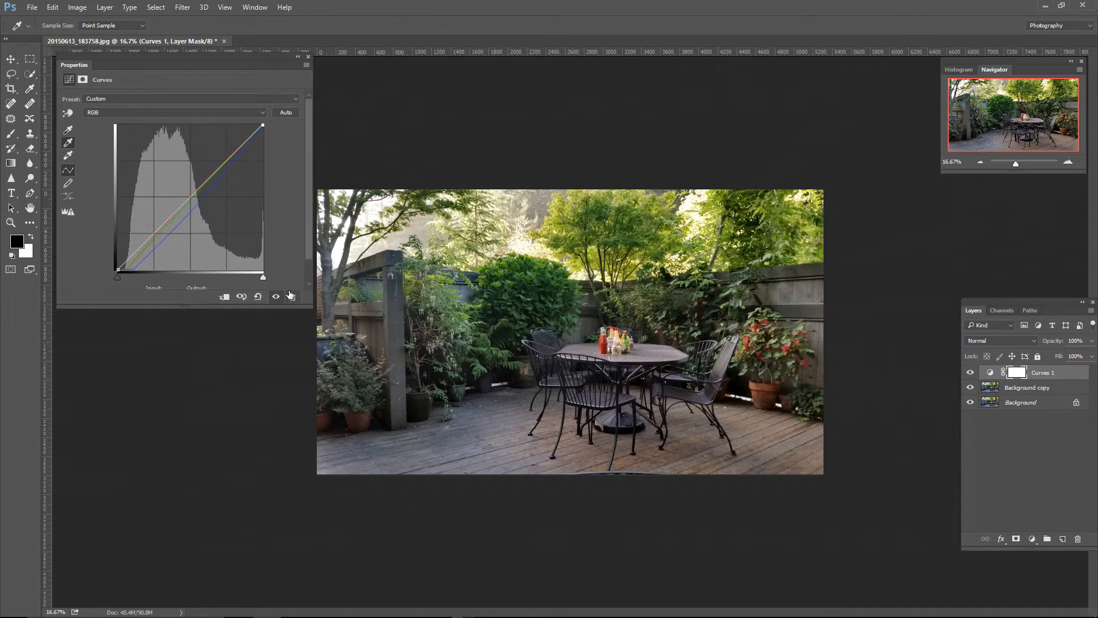
{"action": "left_click_drag", "start_coordinate": [312, 308], "coordinate": [615, 480]}
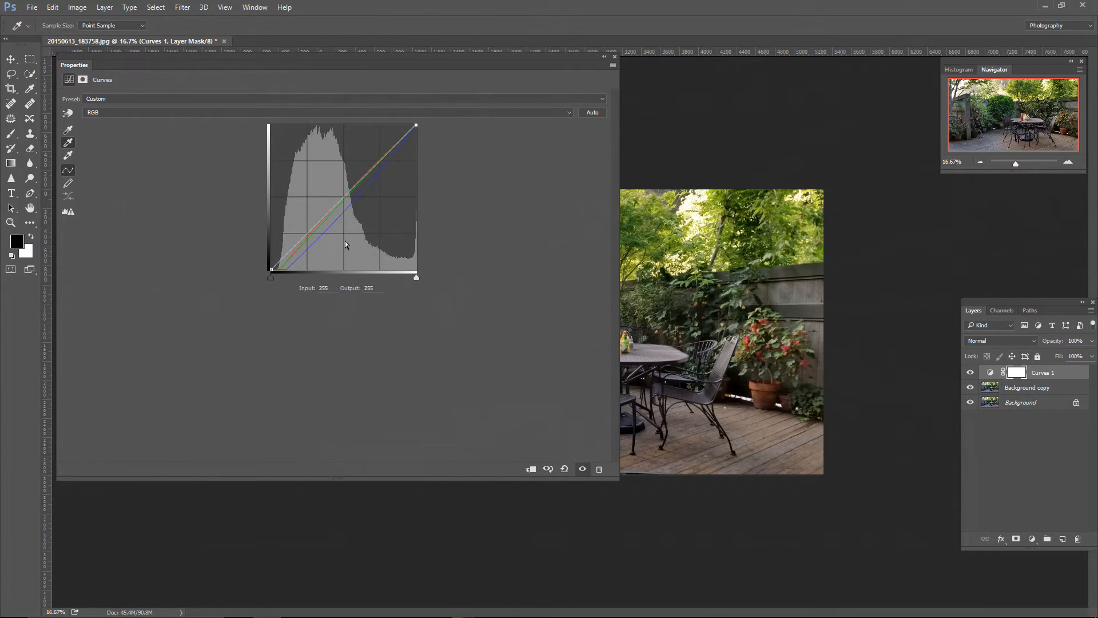
{"action": "left_click_drag", "start_coordinate": [618, 479], "coordinate": [292, 318]}
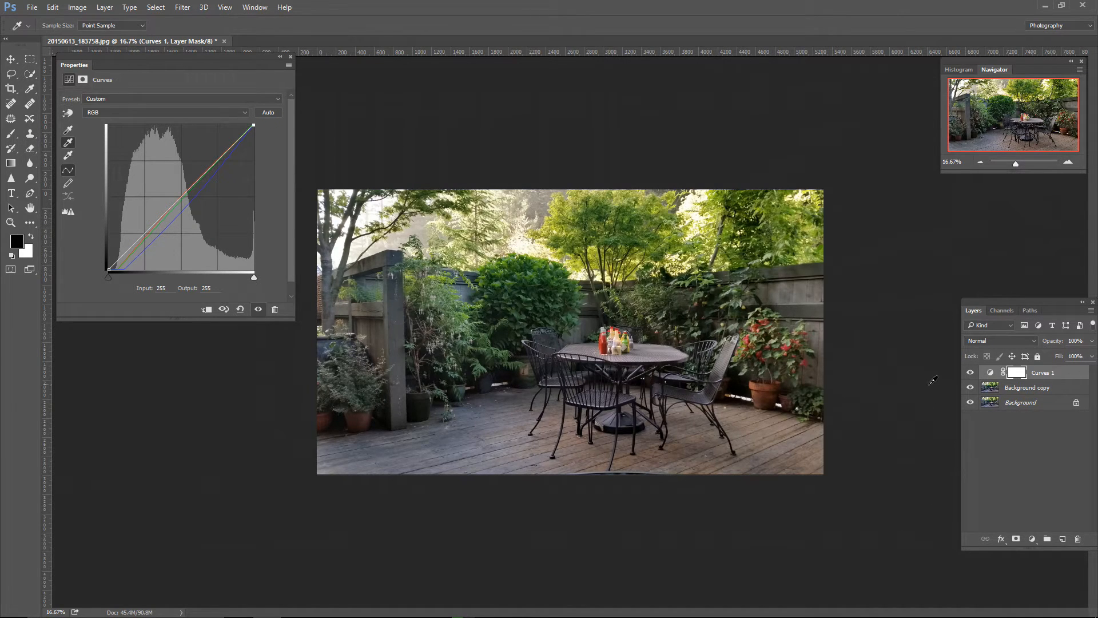
Step: Delete the Curves 1 adjustment layer and return to the Spot Healing Brush
{"action": "left_click_drag", "start_coordinate": [1075, 373], "coordinate": [1076, 539]}
{"action": "key", "text": "j"}
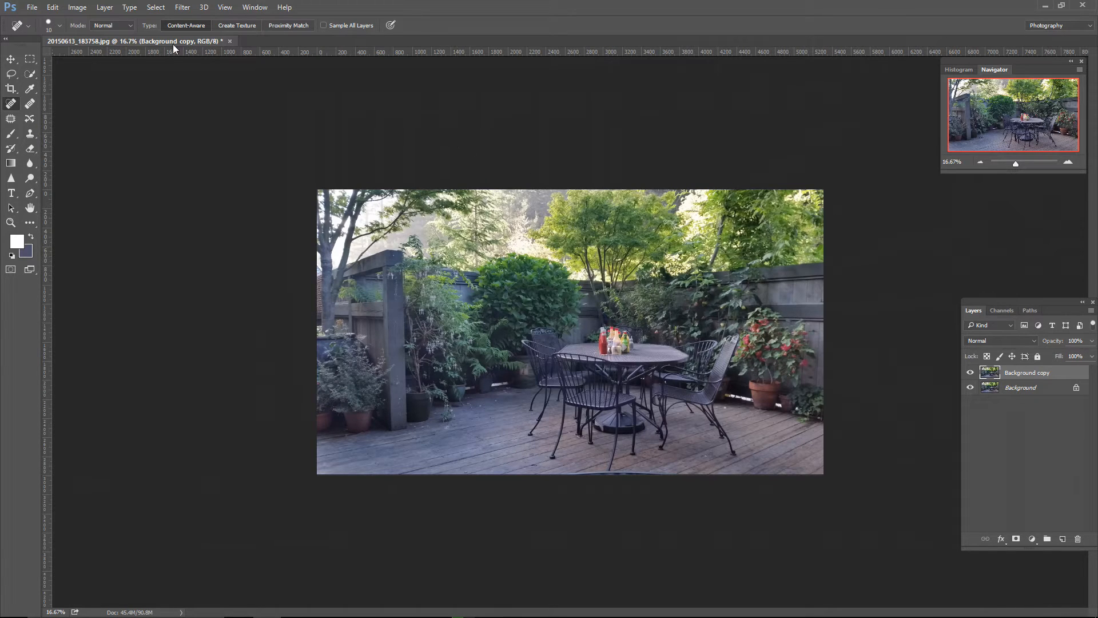
{"action": "left_click", "coordinate": [32, 8]}
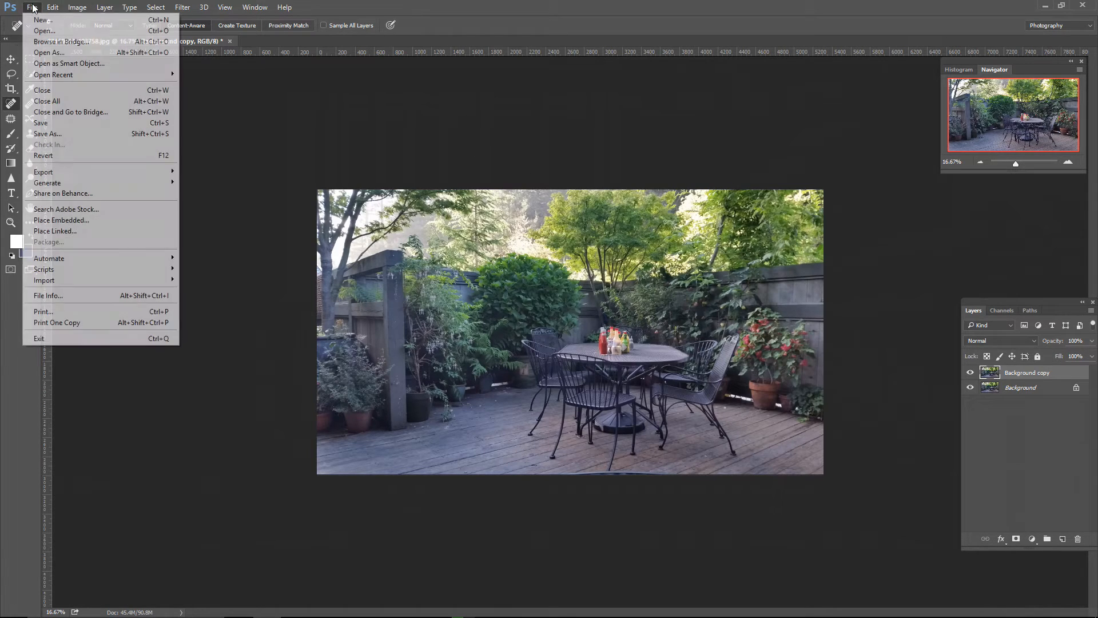
{"action": "left_click", "coordinate": [49, 55]}
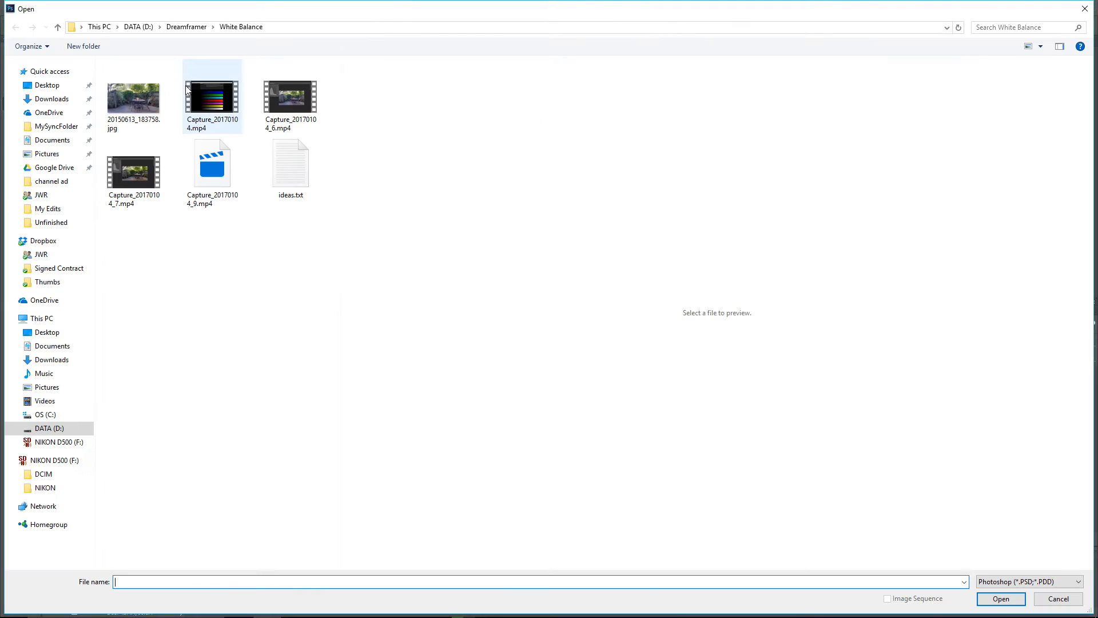
{"action": "left_click", "coordinate": [138, 94]}
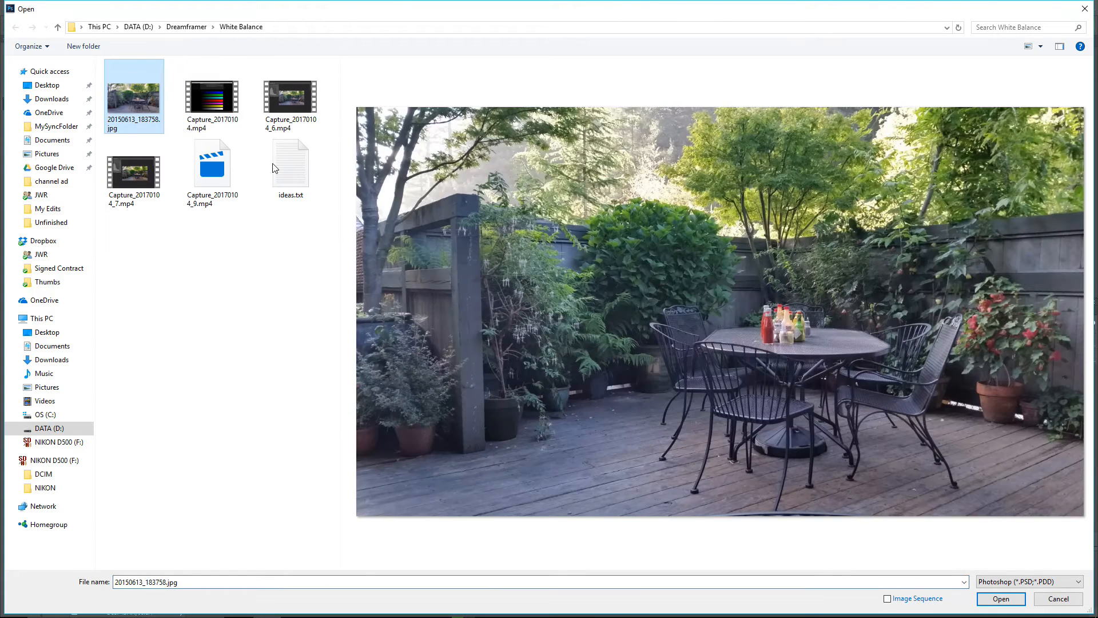
{"action": "left_click", "coordinate": [1030, 581]}
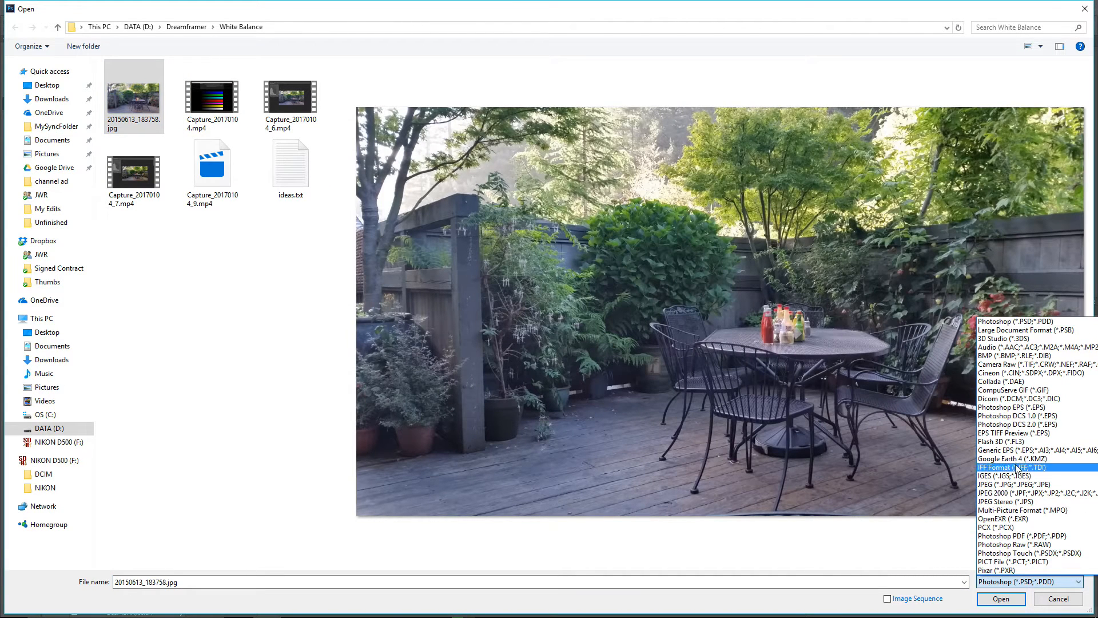
{"action": "left_click", "coordinate": [1017, 364]}
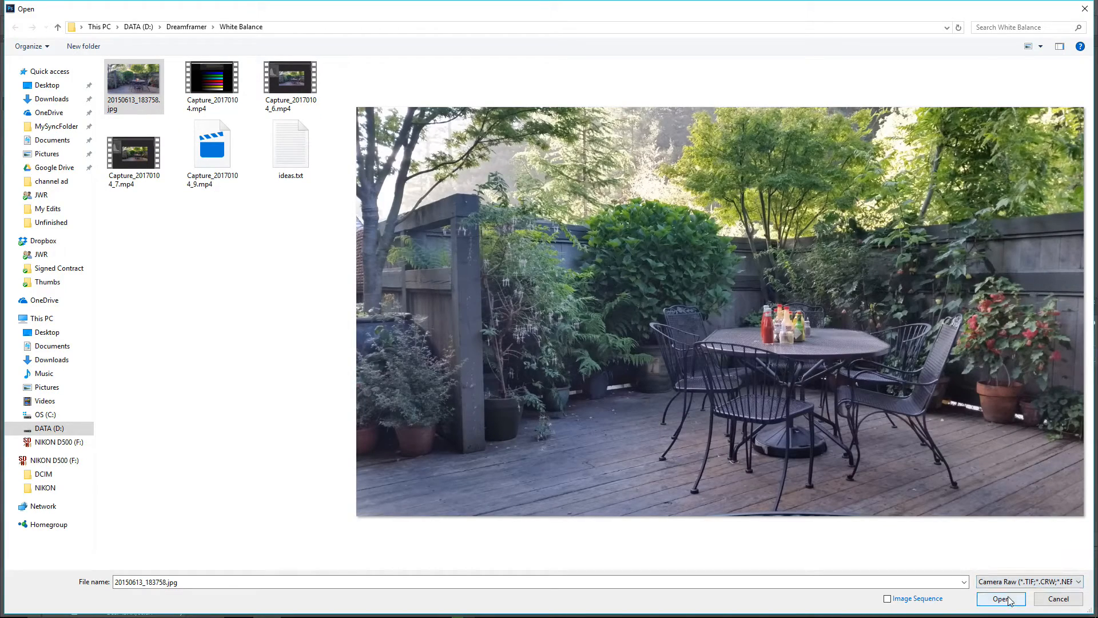
{"action": "left_click", "coordinate": [1058, 599]}
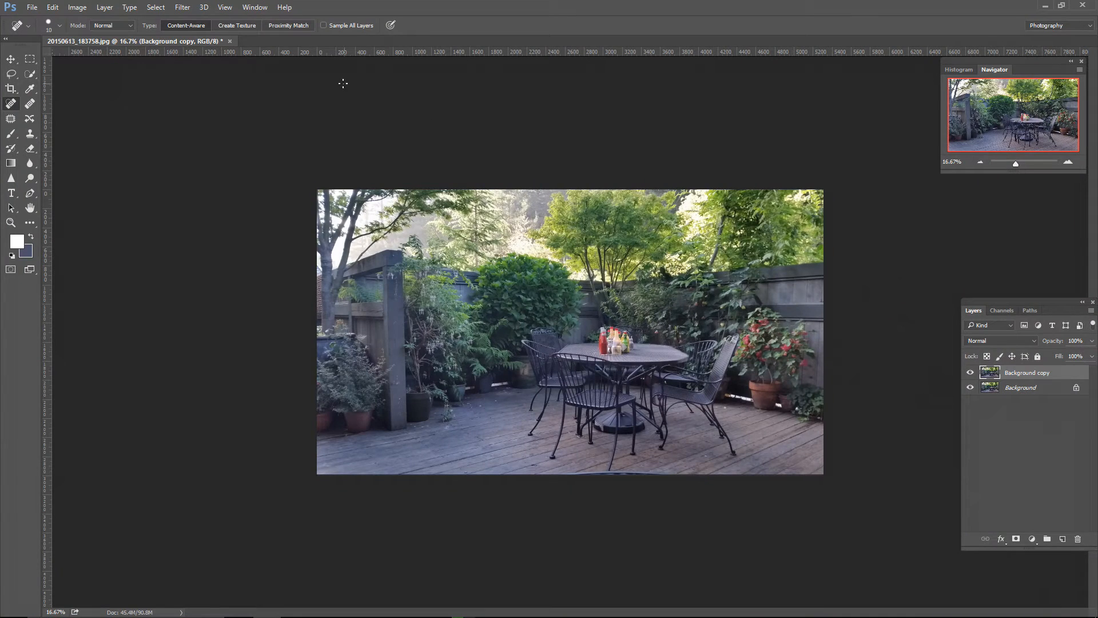
Step: Open the Camera Raw Filter on the Background copy layer and set the white balance to Auto
{"action": "left_click", "coordinate": [183, 9]}
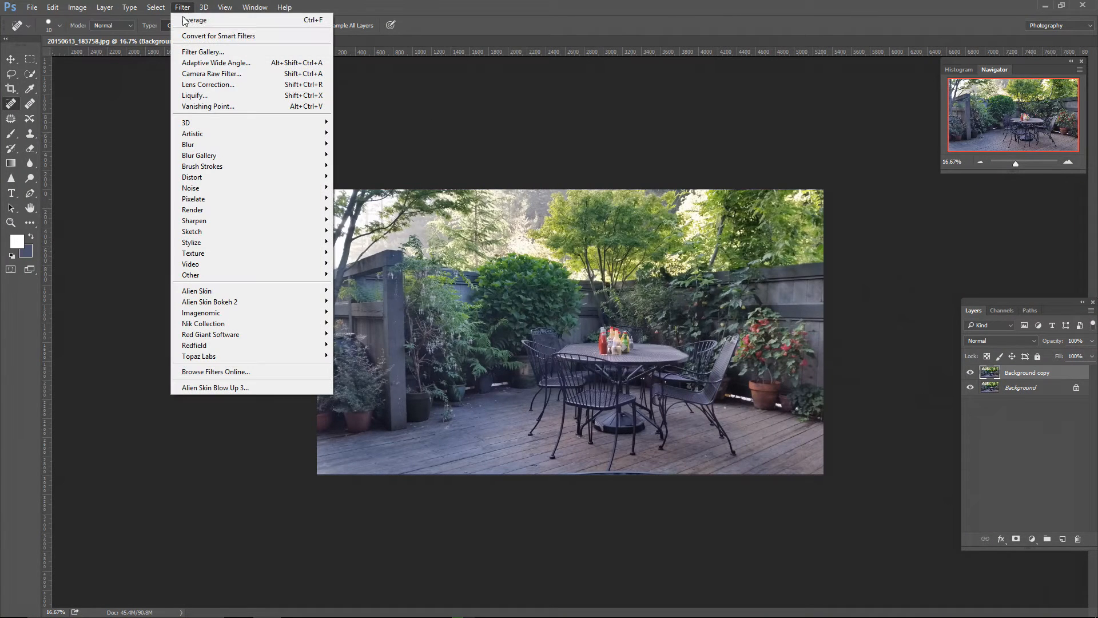
{"action": "left_click", "coordinate": [203, 75]}
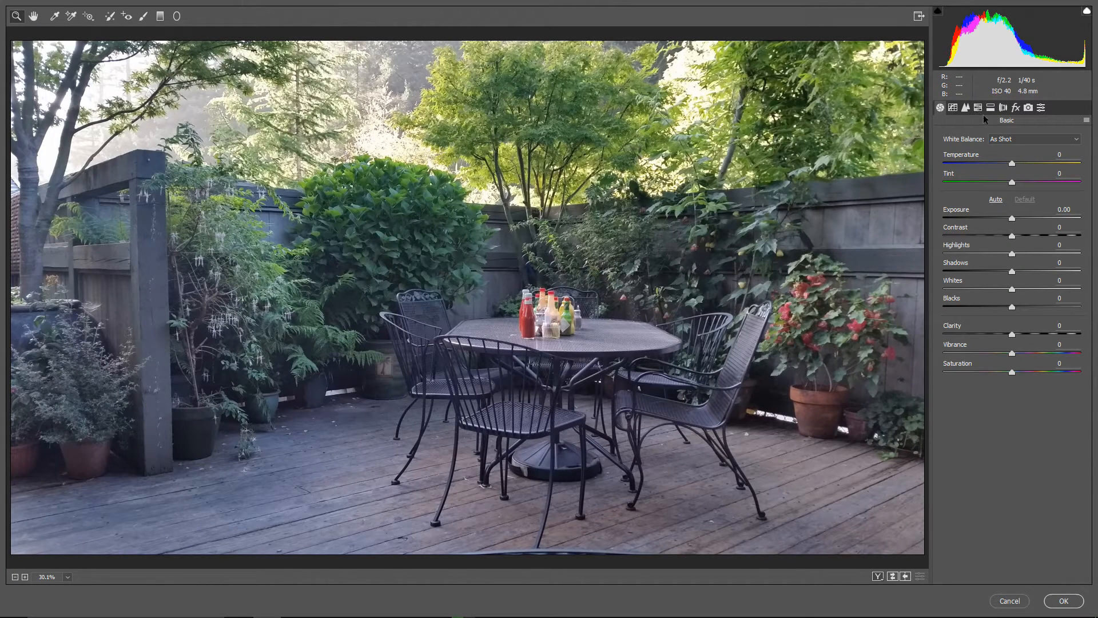
{"action": "left_click", "coordinate": [1000, 138]}
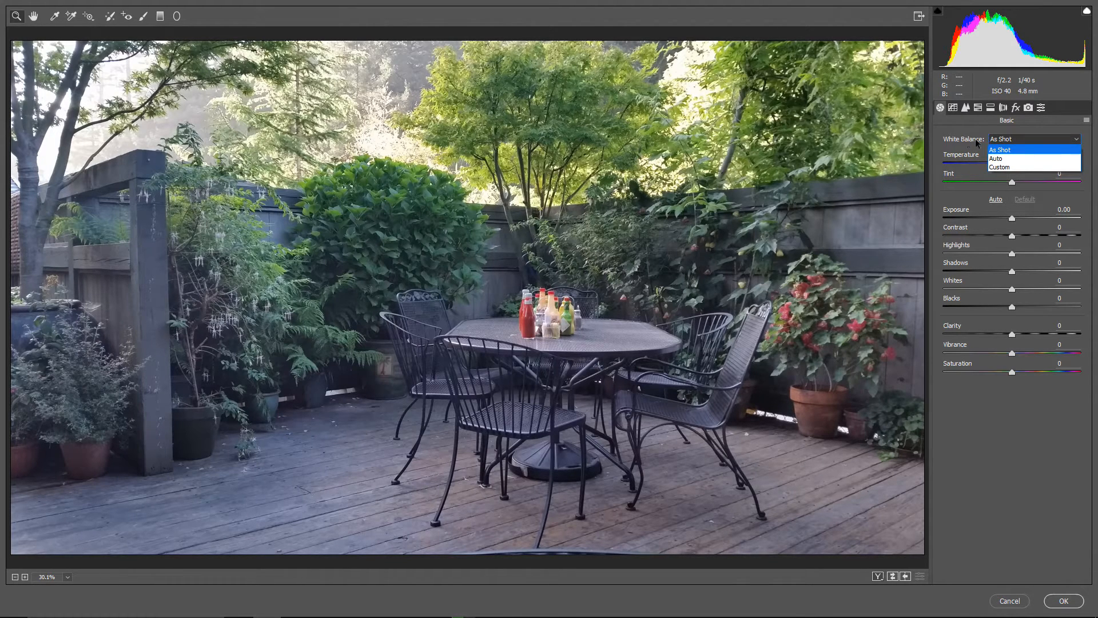
{"action": "left_click", "coordinate": [1002, 162]}
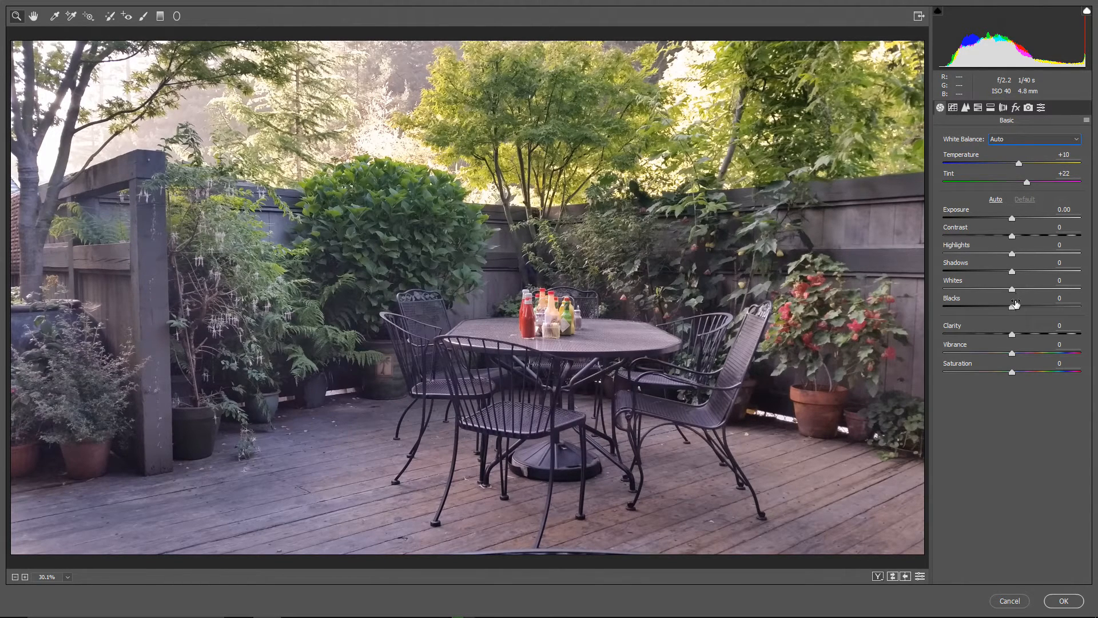
Step: Lower Shadows to -33 and Blacks to about -49 to deepen the dark areas of the photo
{"action": "left_click_drag", "start_coordinate": [1012, 307], "coordinate": [973, 314]}
{"action": "left_click_drag", "start_coordinate": [1011, 272], "coordinate": [989, 273]}
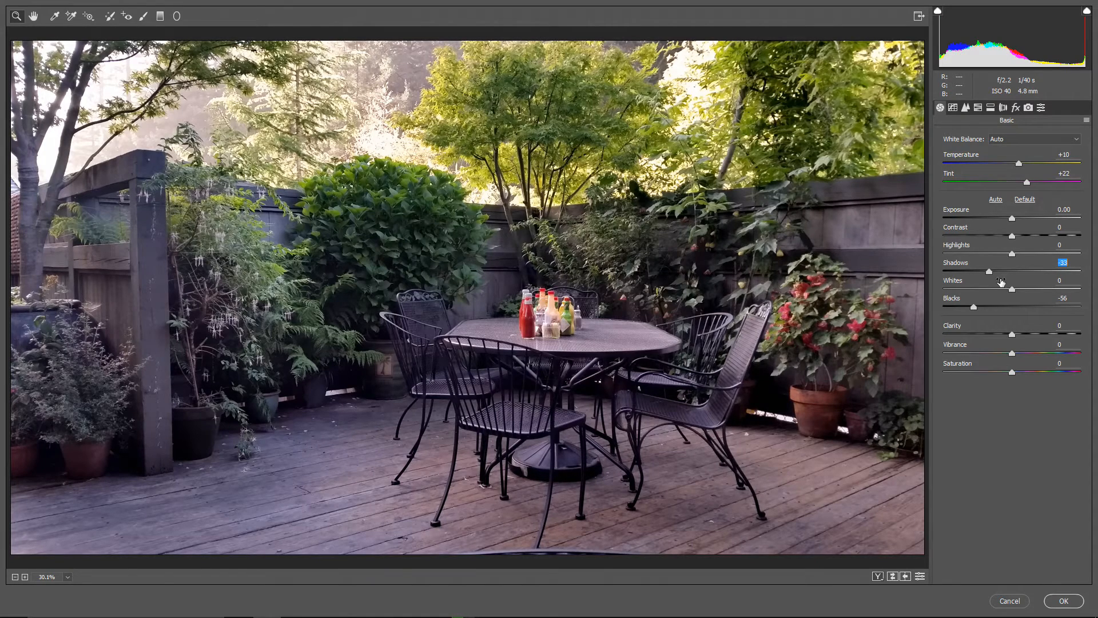
{"action": "left_click_drag", "start_coordinate": [973, 307], "coordinate": [980, 309]}
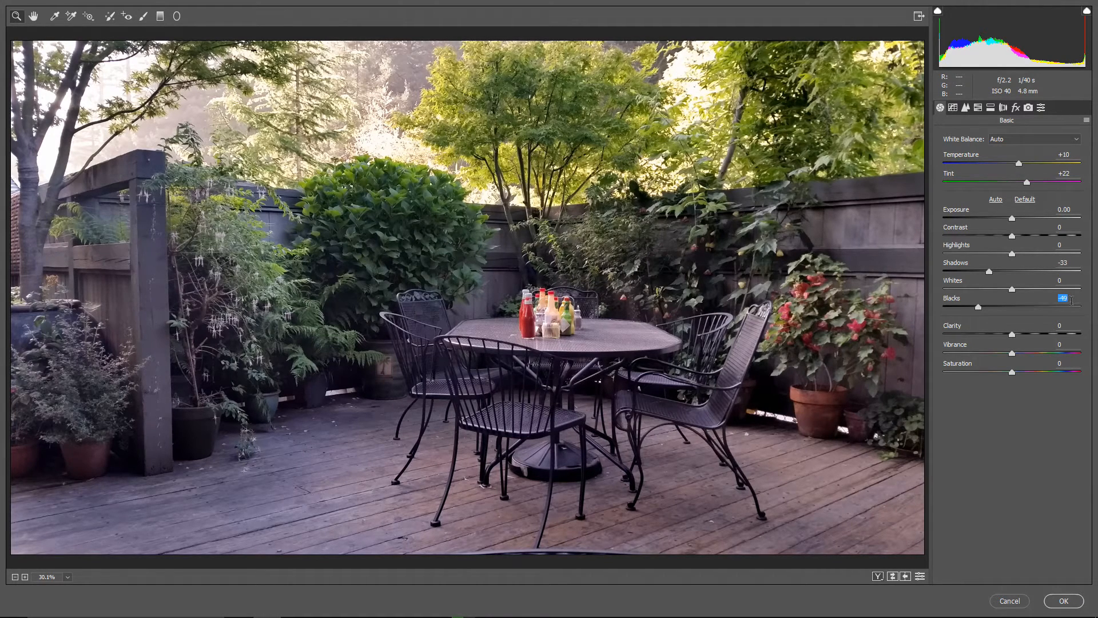
Step: Reset Blacks and Shadows to 0
{"action": "type", "text": "0"}
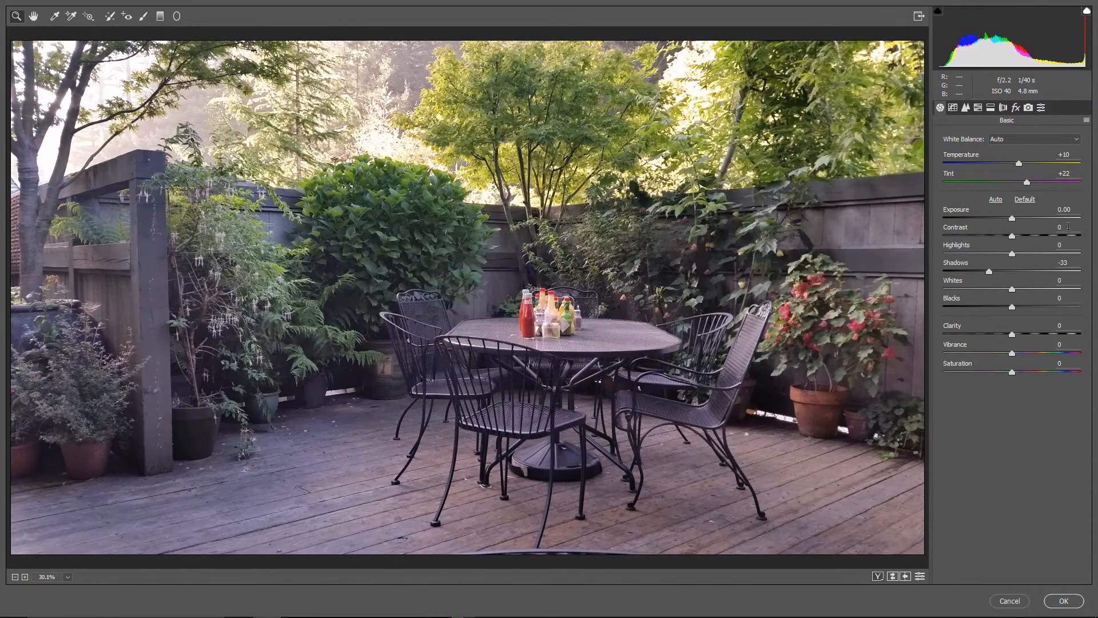
{"action": "double_click", "coordinate": [1063, 263]}
{"action": "type", "text": "0"}
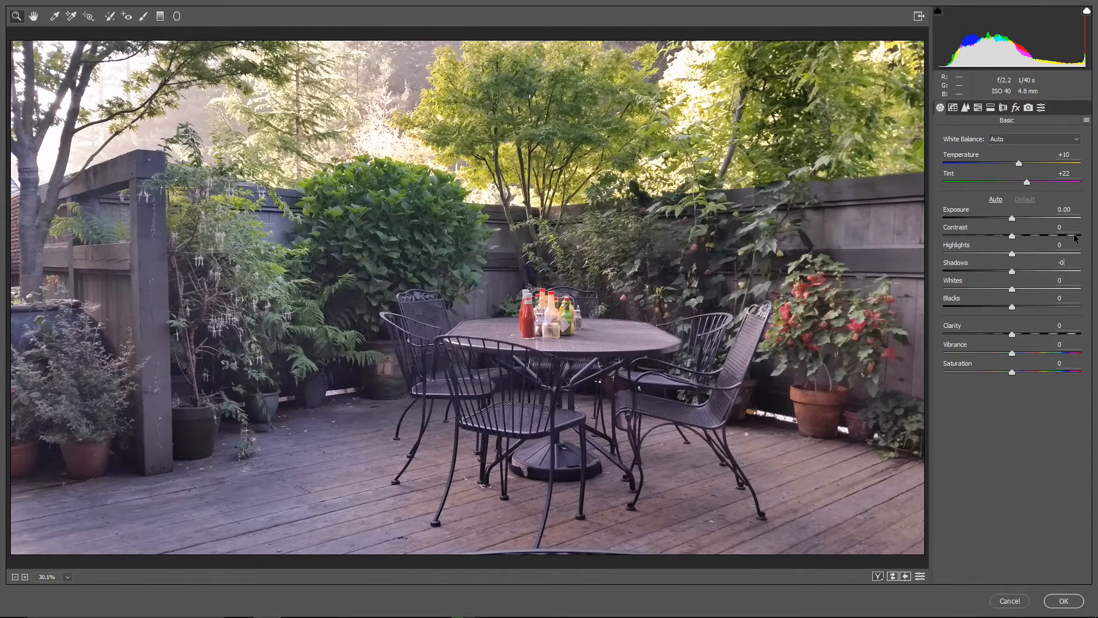
Step: Reset the Tint and Temperature of the photo to 0
{"action": "double_click", "coordinate": [1064, 173]}
{"action": "type", "text": "0"}
{"action": "double_click", "coordinate": [1064, 155]}
{"action": "type", "text": "0"}
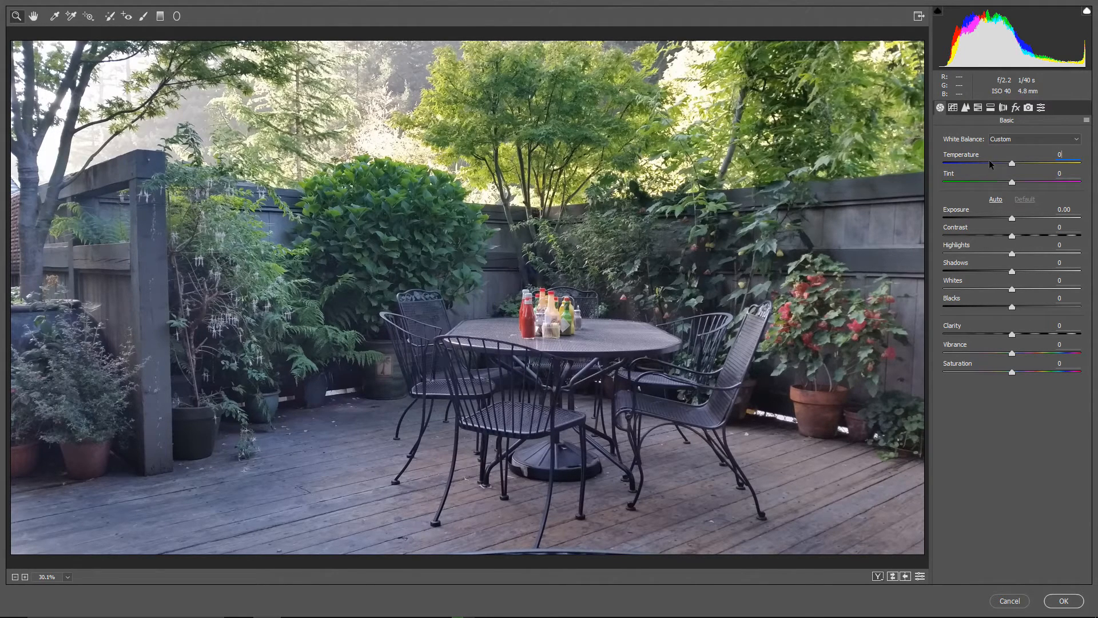
Step: Set Temperature and Tint to +13 each, and lower Shadows and Blacks to -37 each
{"action": "left_click_drag", "start_coordinate": [1011, 163], "coordinate": [1022, 162]}
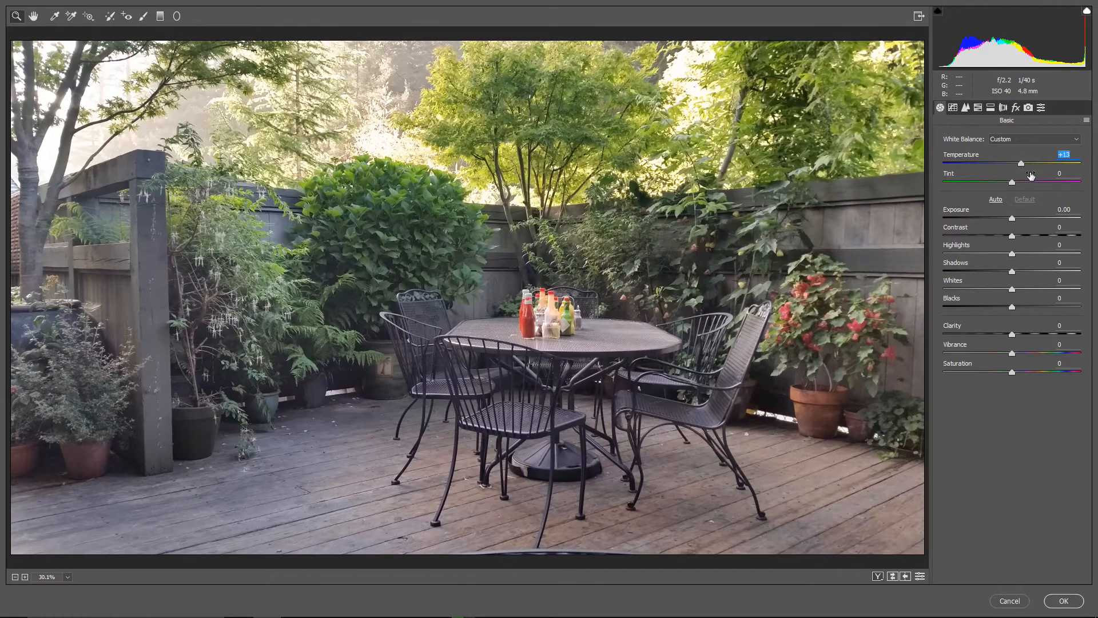
{"action": "mouse_move", "coordinate": [1012, 183]}
{"action": "left_mouse_down"}
{"action": "mouse_move", "coordinate": [1037, 181]}
{"action": "mouse_move", "coordinate": [1022, 184]}
{"action": "left_mouse_up"}
{"action": "left_click_drag", "start_coordinate": [1011, 271], "coordinate": [987, 309]}
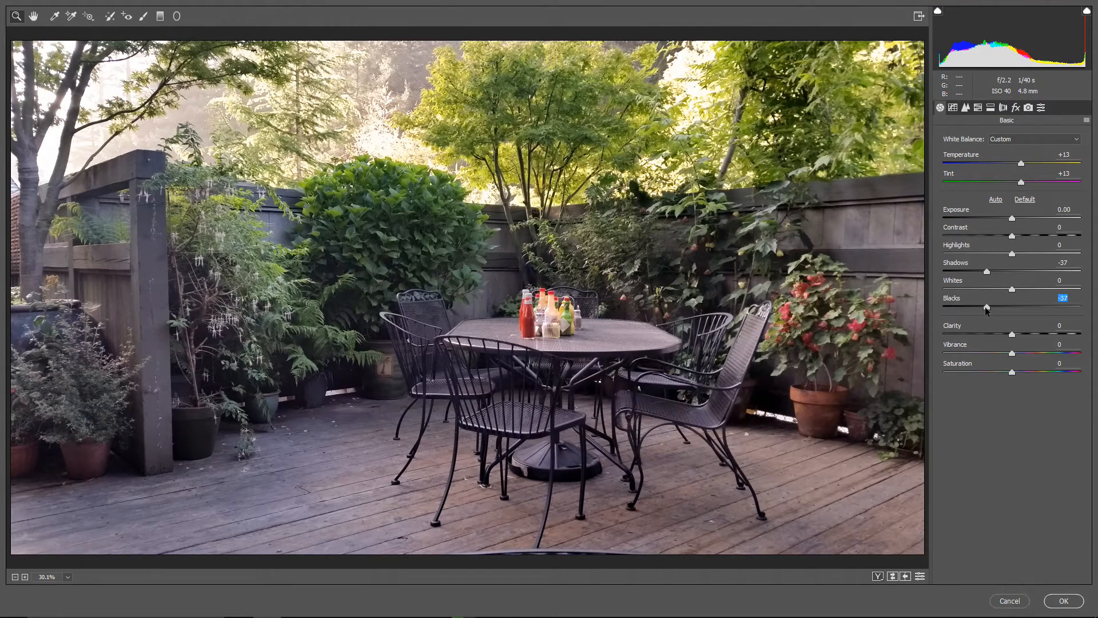
Step: Reset Shadows and Blacks to 0 and return the white balance to As Shot
{"action": "double_click", "coordinate": [1064, 263]}
{"action": "type", "text": "0"}
{"action": "double_click", "coordinate": [1060, 298]}
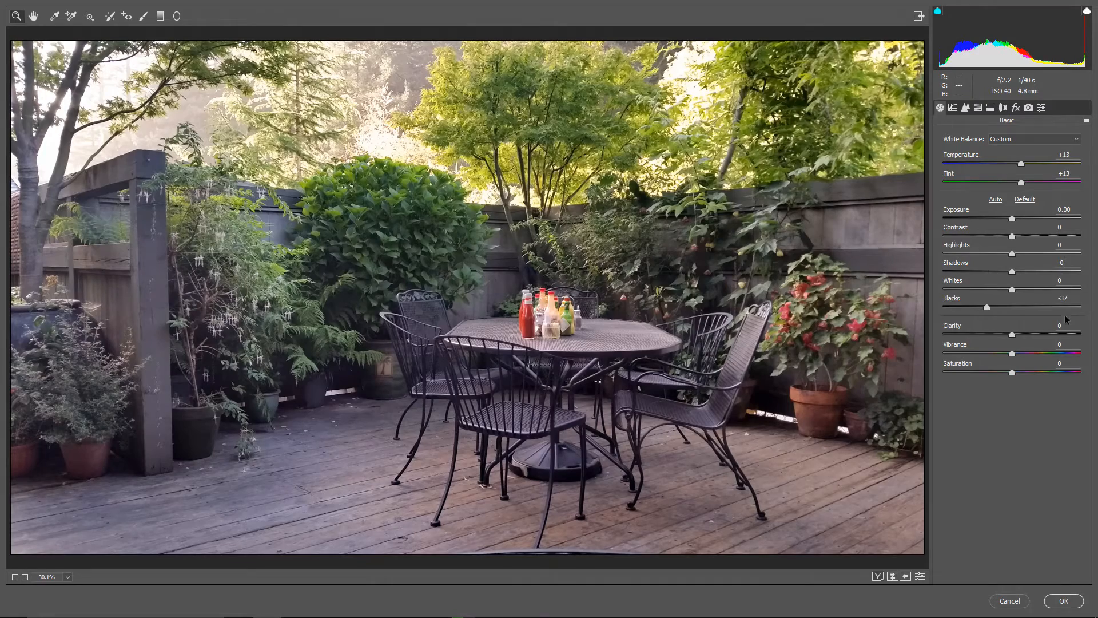
{"action": "type", "text": "0"}
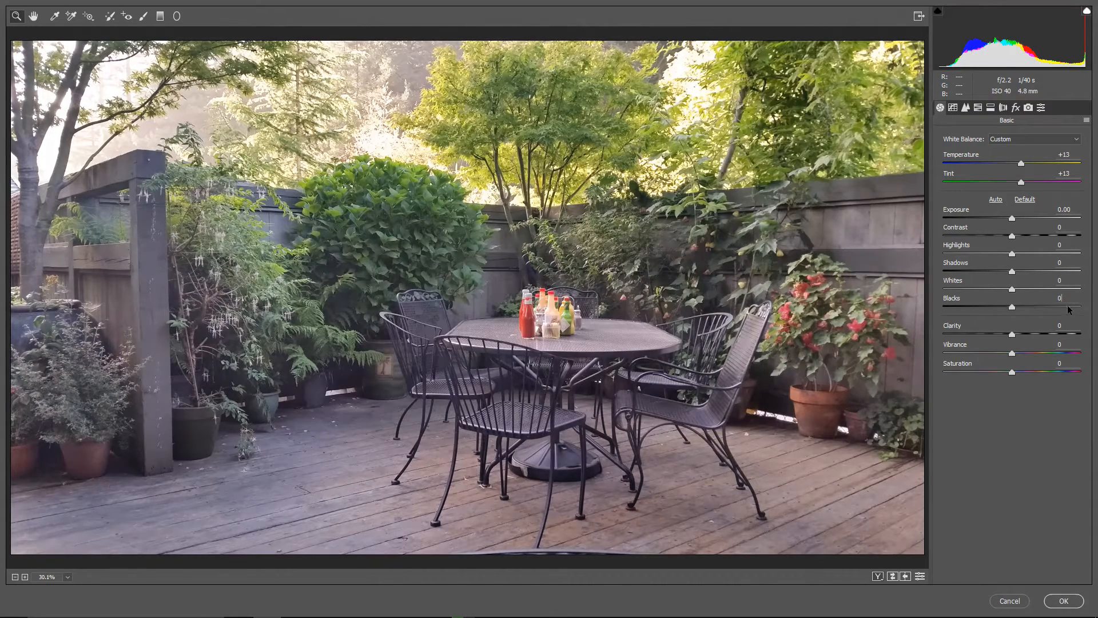
{"action": "left_click", "coordinate": [1013, 140]}
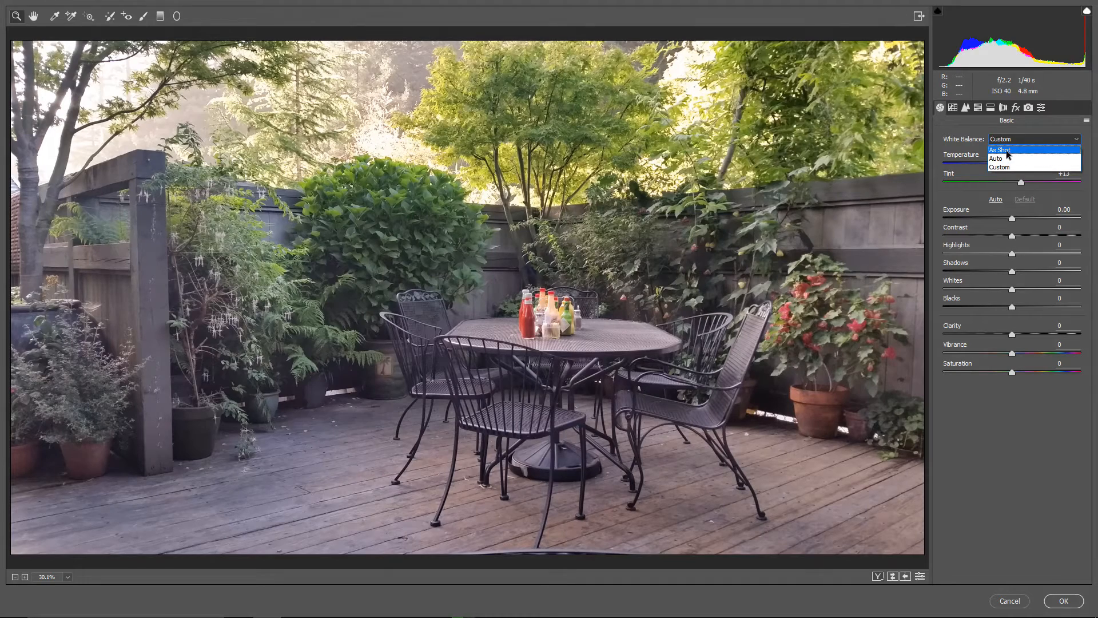
{"action": "left_click", "coordinate": [1006, 150]}
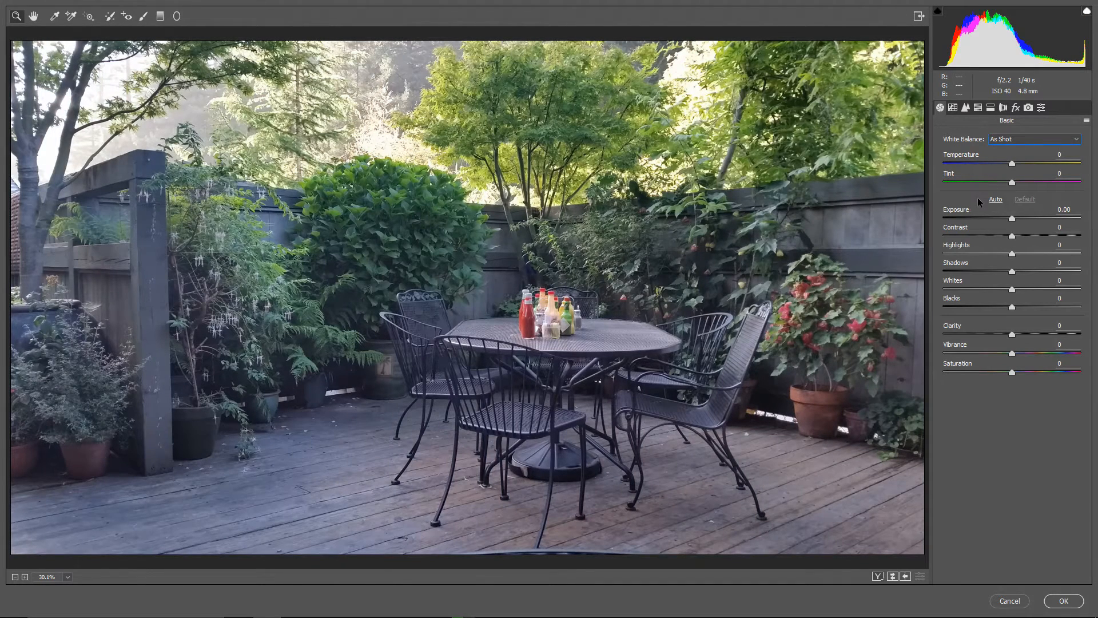
Step: Sample different neutral areas with the White Balance Tool, including the wooden post, the deck boards and the back fence
{"action": "left_click", "coordinate": [53, 18]}
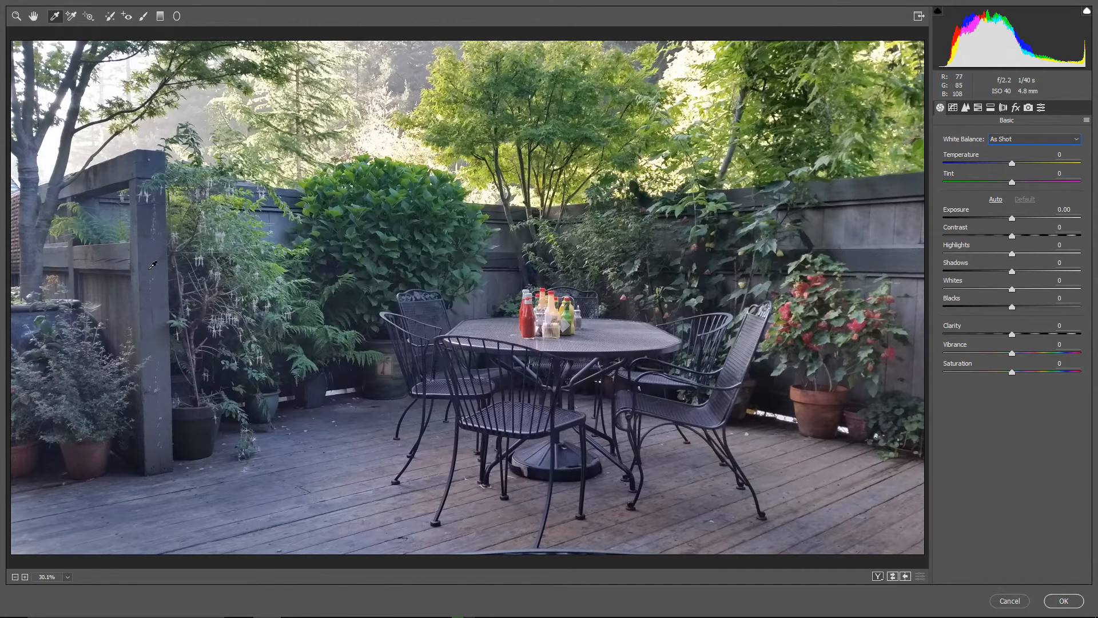
{"action": "left_click", "coordinate": [152, 254]}
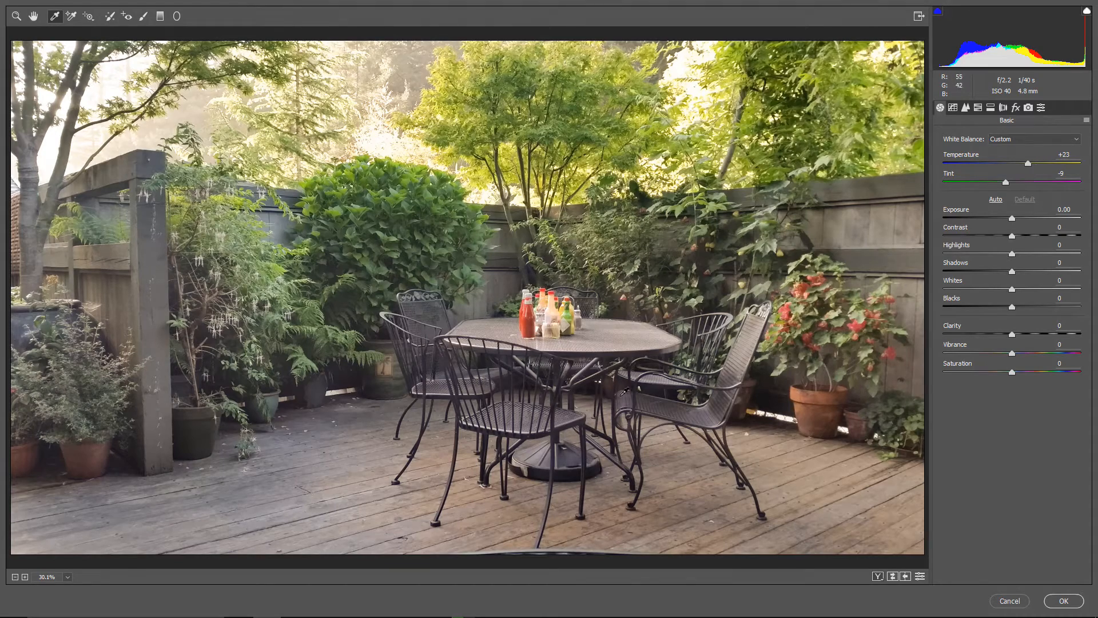
{"action": "left_click", "coordinate": [661, 485]}
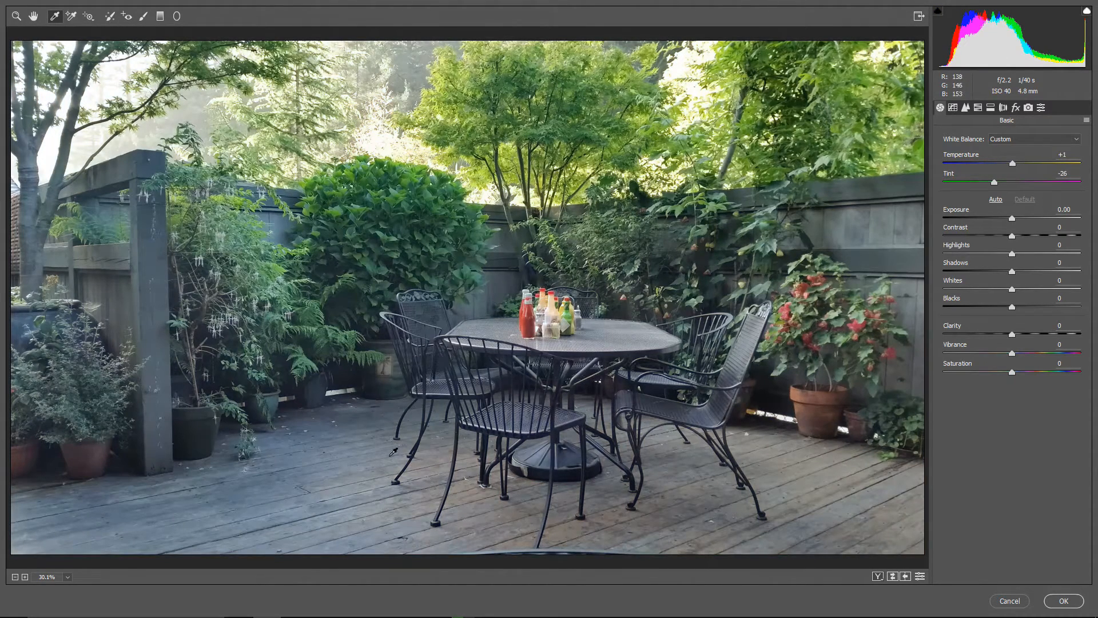
{"action": "left_click", "coordinate": [355, 434]}
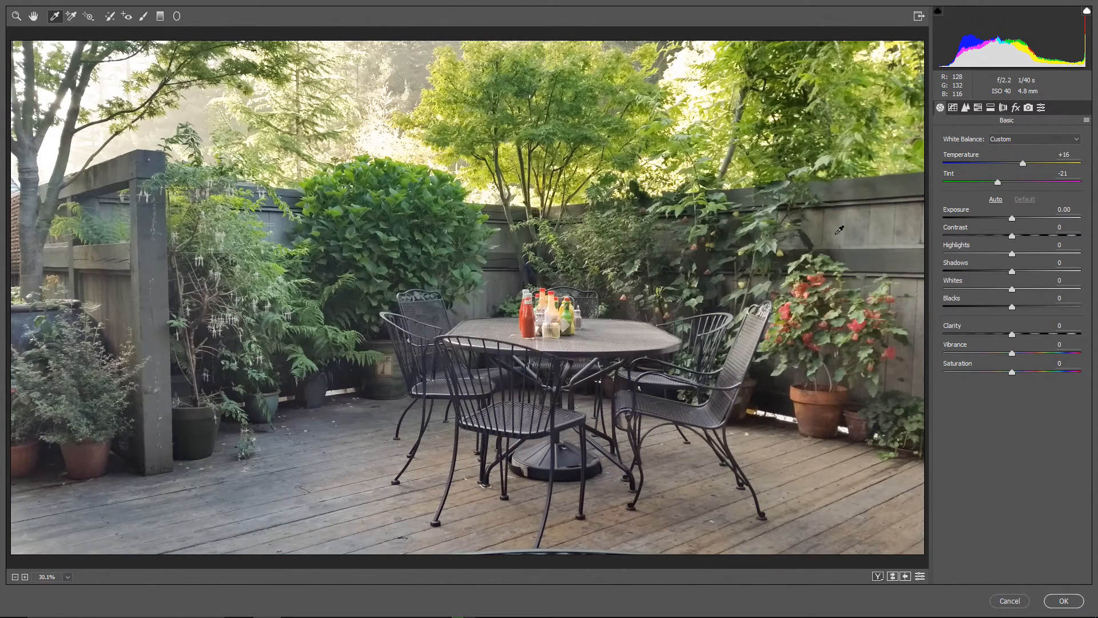
{"action": "left_click", "coordinate": [839, 230]}
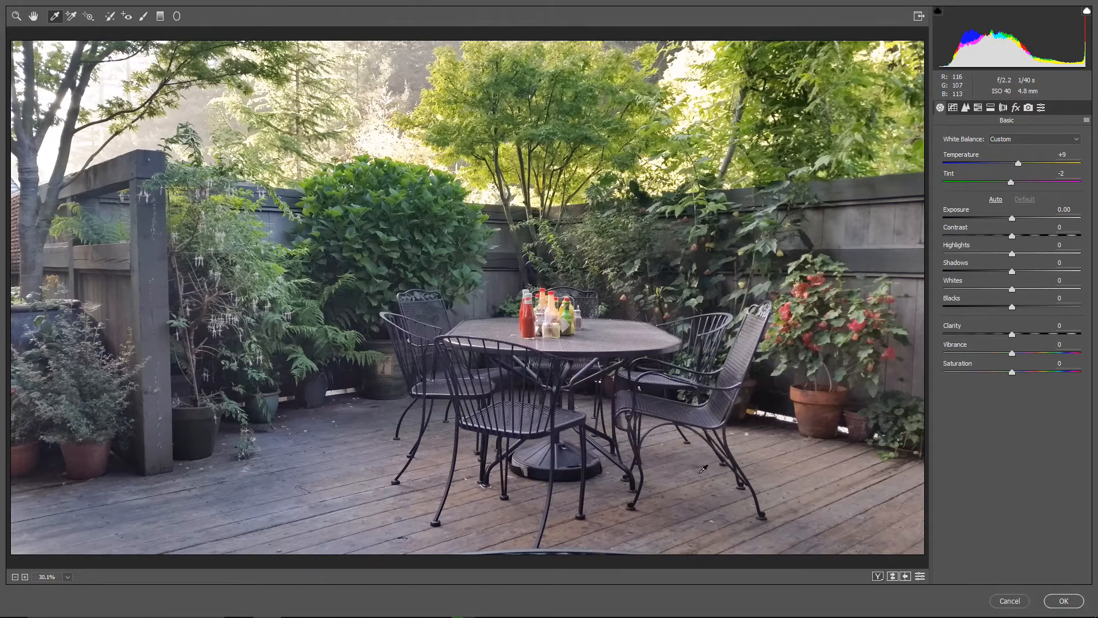
{"action": "left_click", "coordinate": [777, 474]}
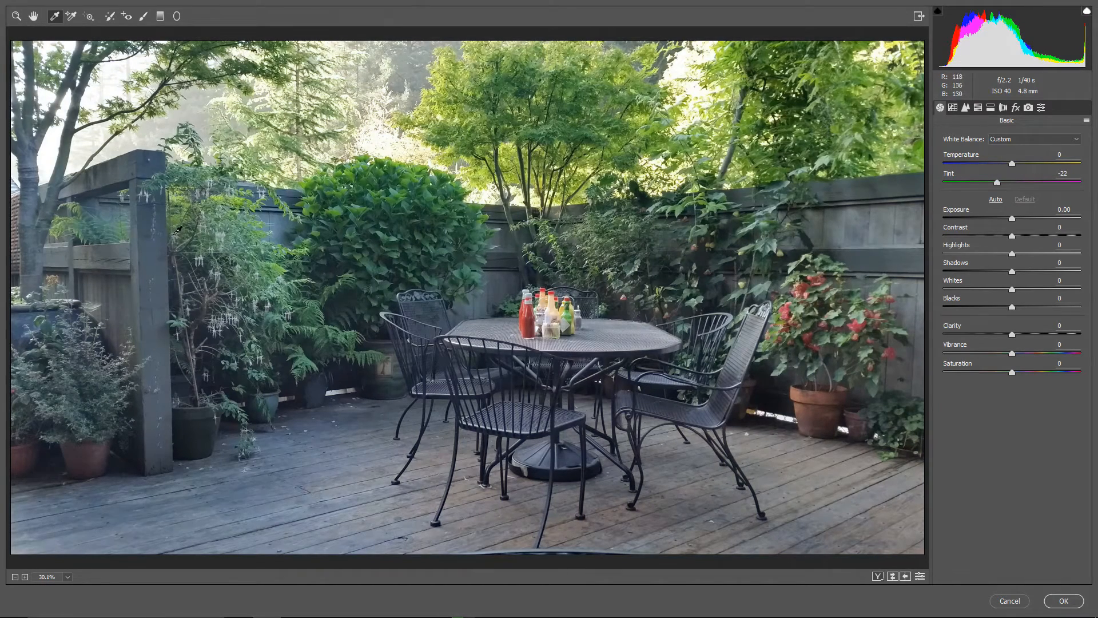
{"action": "left_click", "coordinate": [153, 241]}
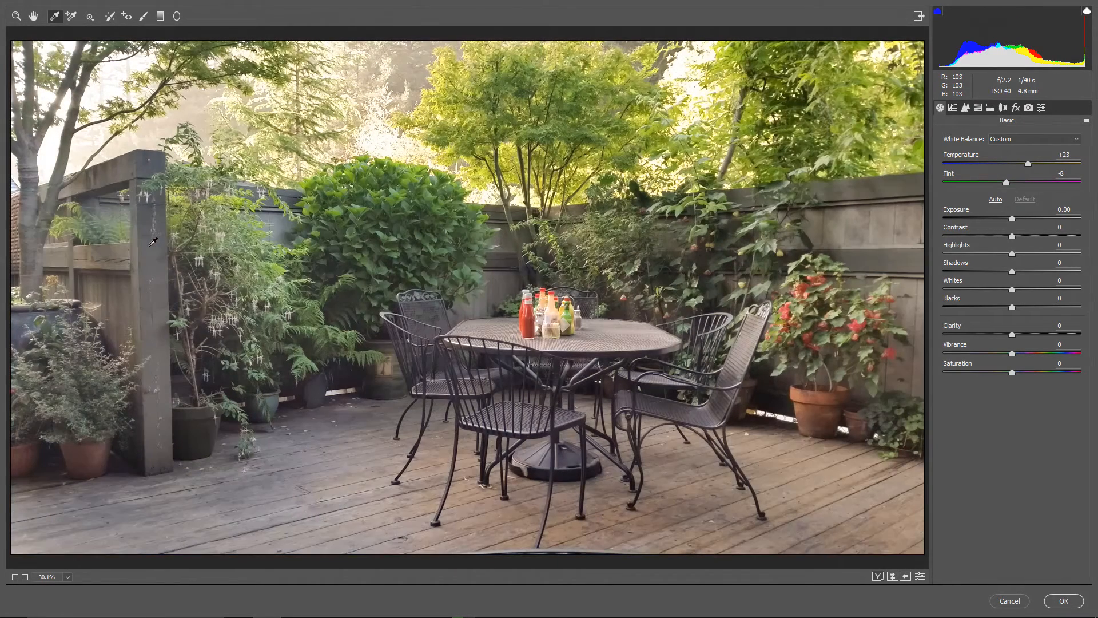
{"action": "left_click", "coordinate": [501, 283]}
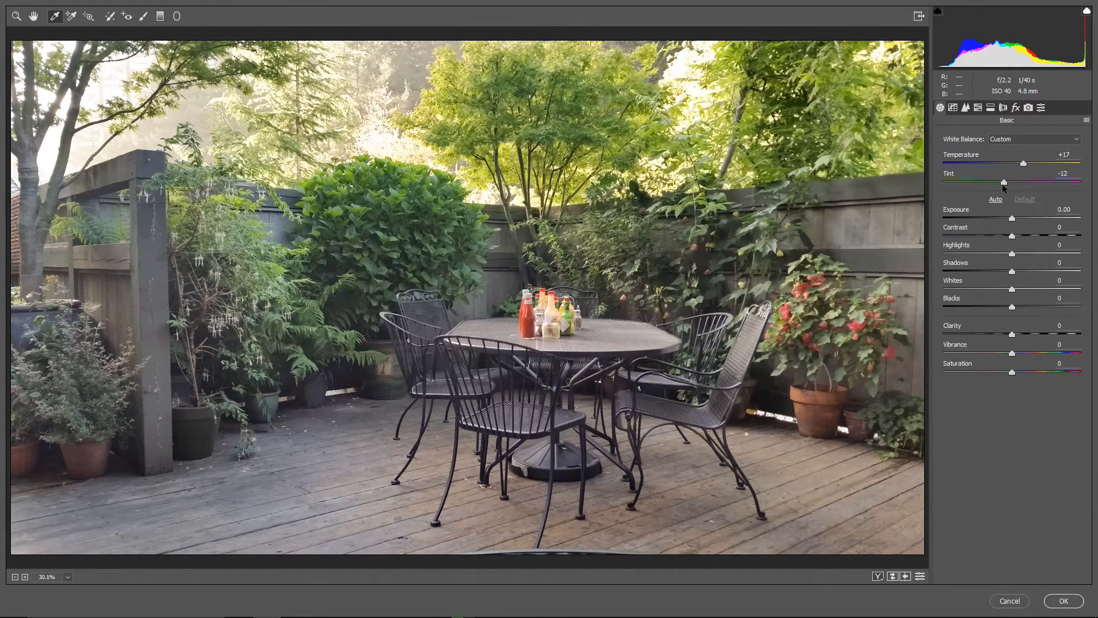
Step: Set Tint to +4, Shadows to -46 and Blacks to -32, and dismiss the Camera Raw Filter without applying it
{"action": "left_click_drag", "start_coordinate": [1002, 183], "coordinate": [1014, 182]}
{"action": "left_click_drag", "start_coordinate": [1011, 271], "coordinate": [980, 272]}
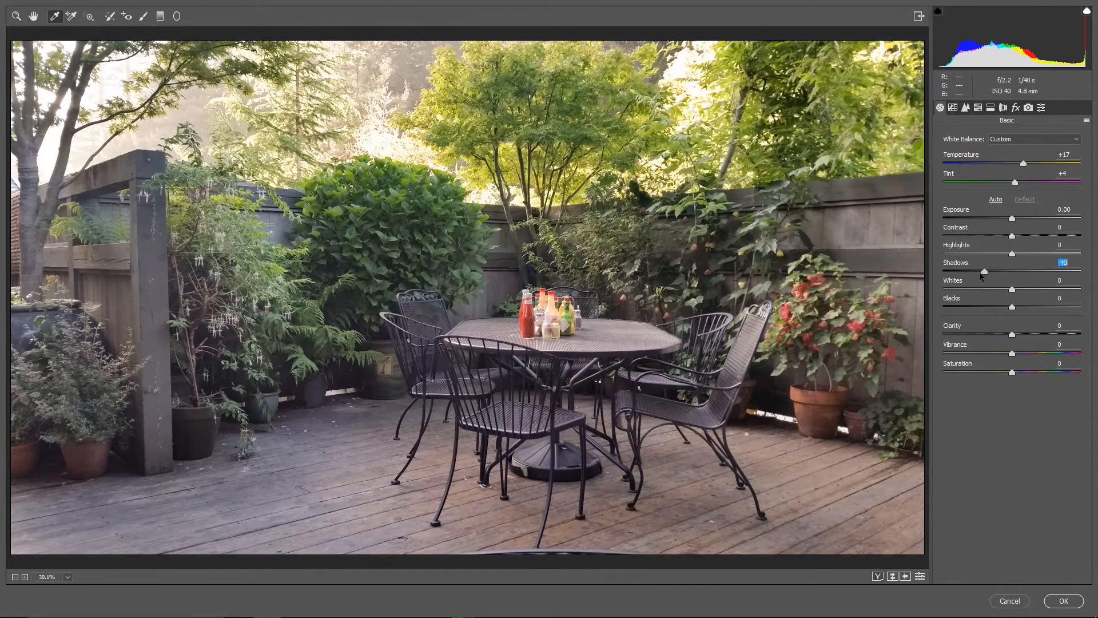
{"action": "left_click_drag", "start_coordinate": [1013, 308], "coordinate": [991, 309]}
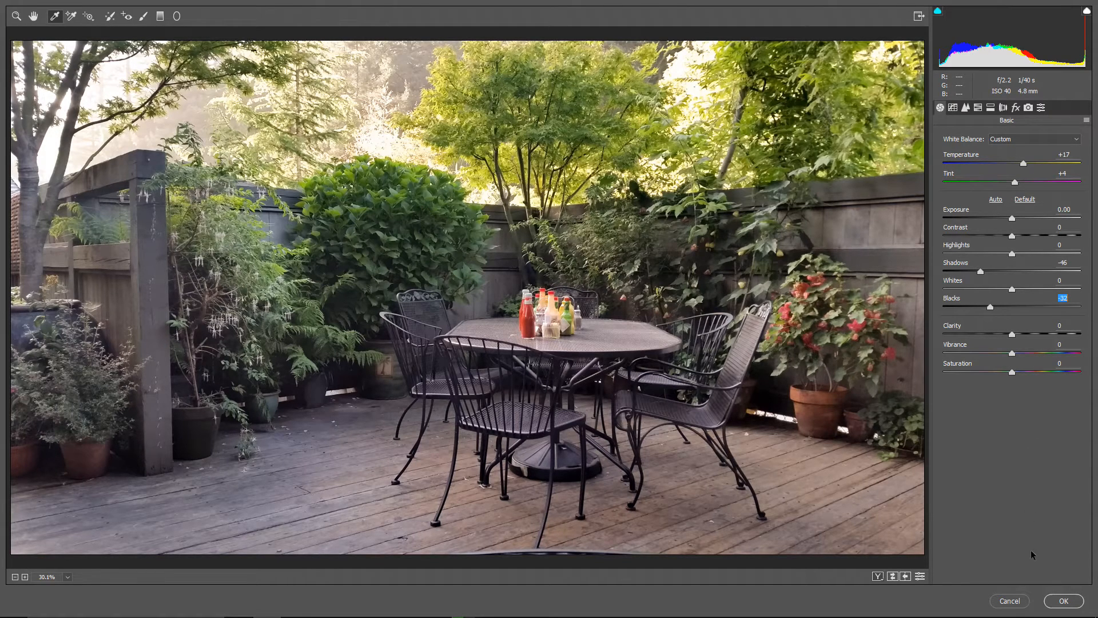
{"action": "left_click", "coordinate": [1010, 601]}
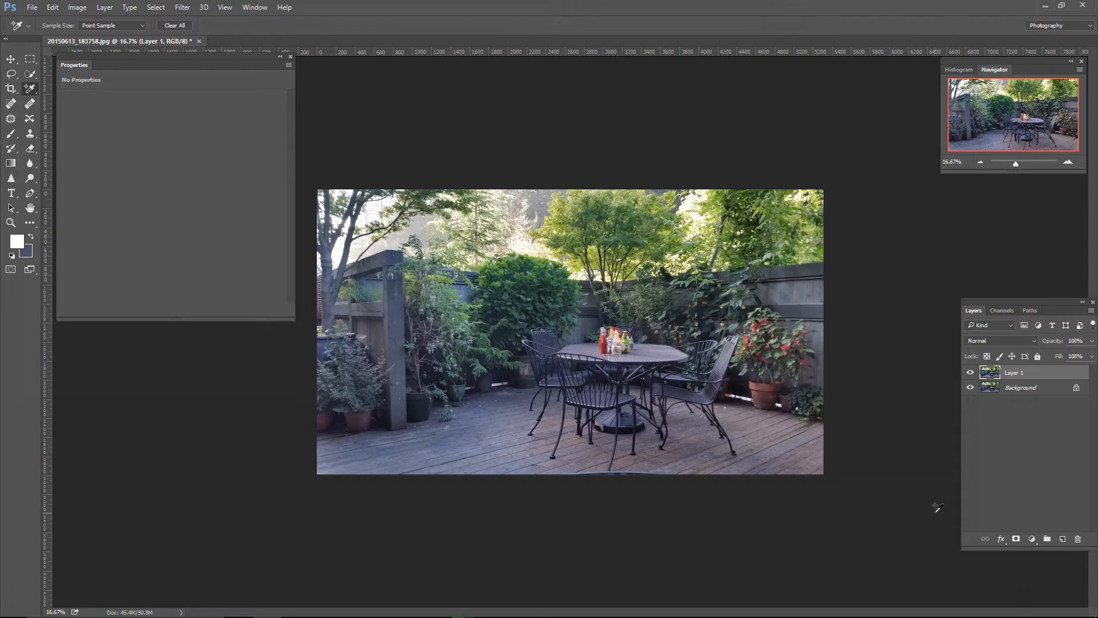
Step: Add a new layer above Layer 1 and fill it with 50% Gray in Normal mode at 100% opacity
{"action": "left_click", "coordinate": [1063, 539]}
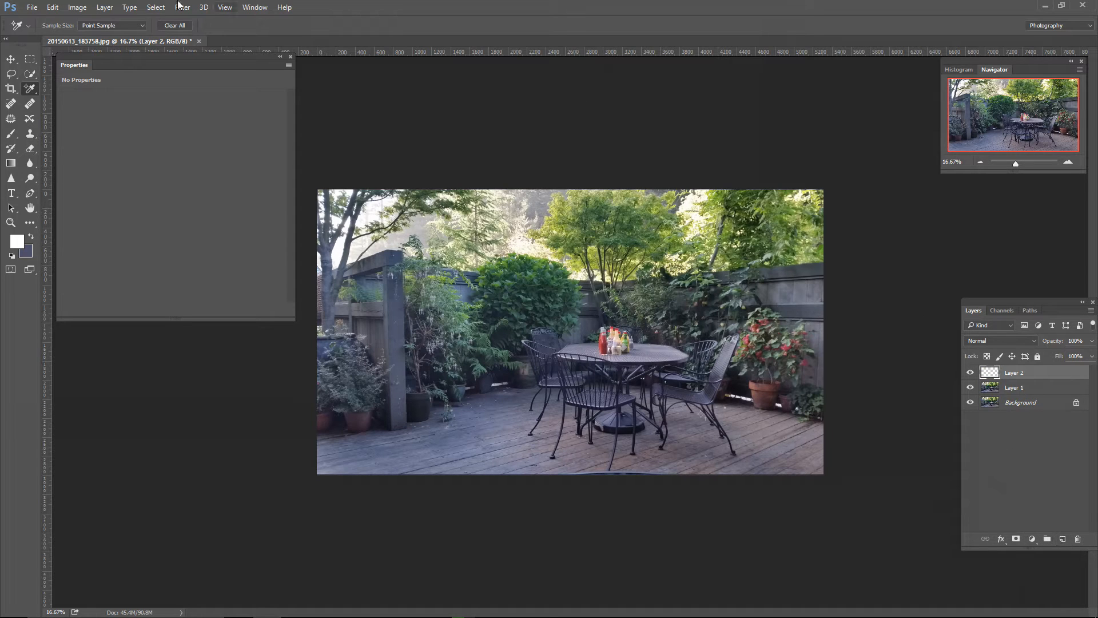
{"action": "left_click", "coordinate": [52, 8]}
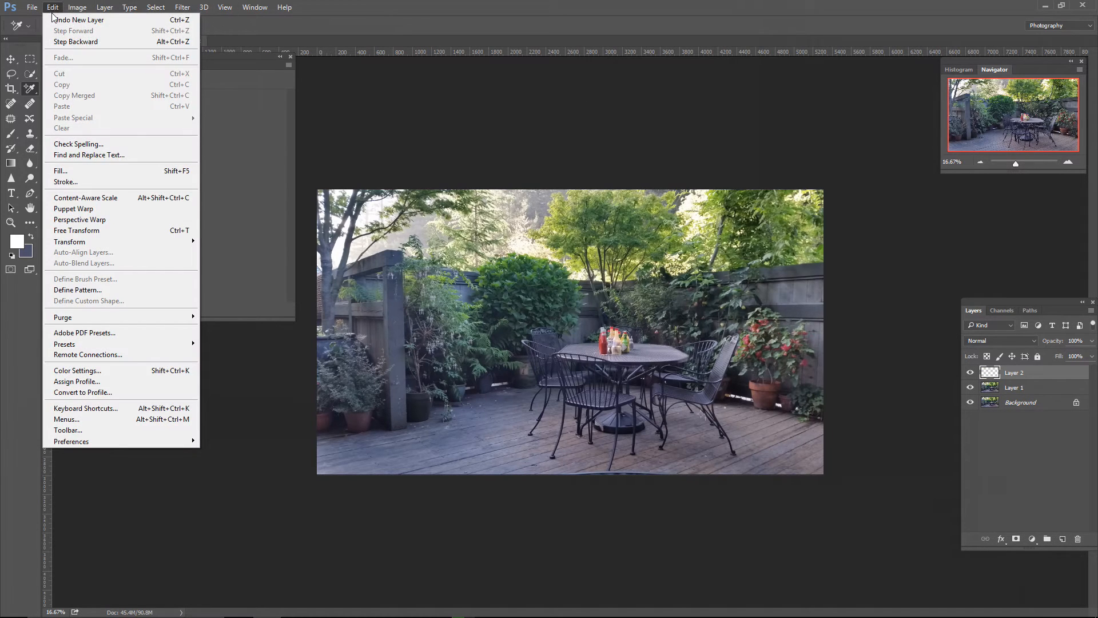
{"action": "left_click", "coordinate": [64, 171]}
{"action": "left_click", "coordinate": [376, 119]}
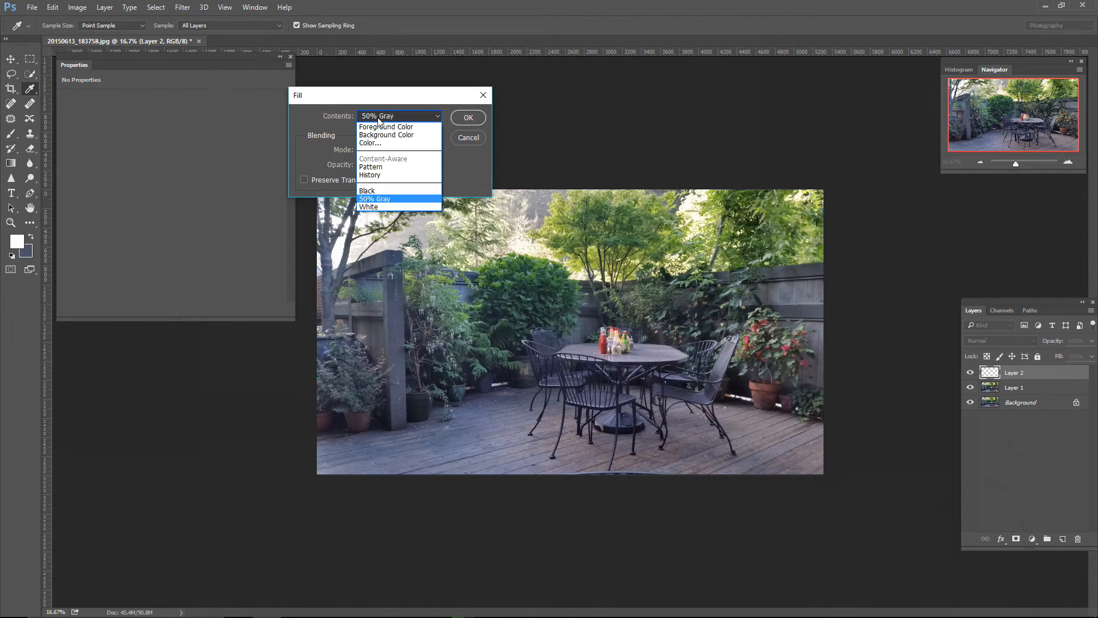
{"action": "left_click", "coordinate": [370, 200]}
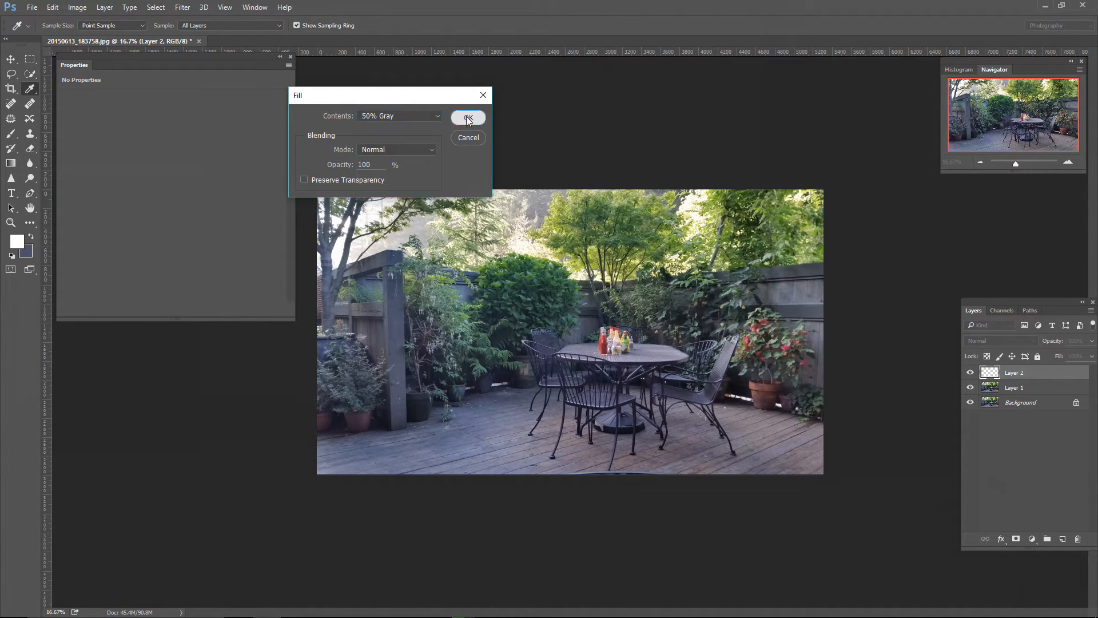
{"action": "left_click", "coordinate": [468, 118]}
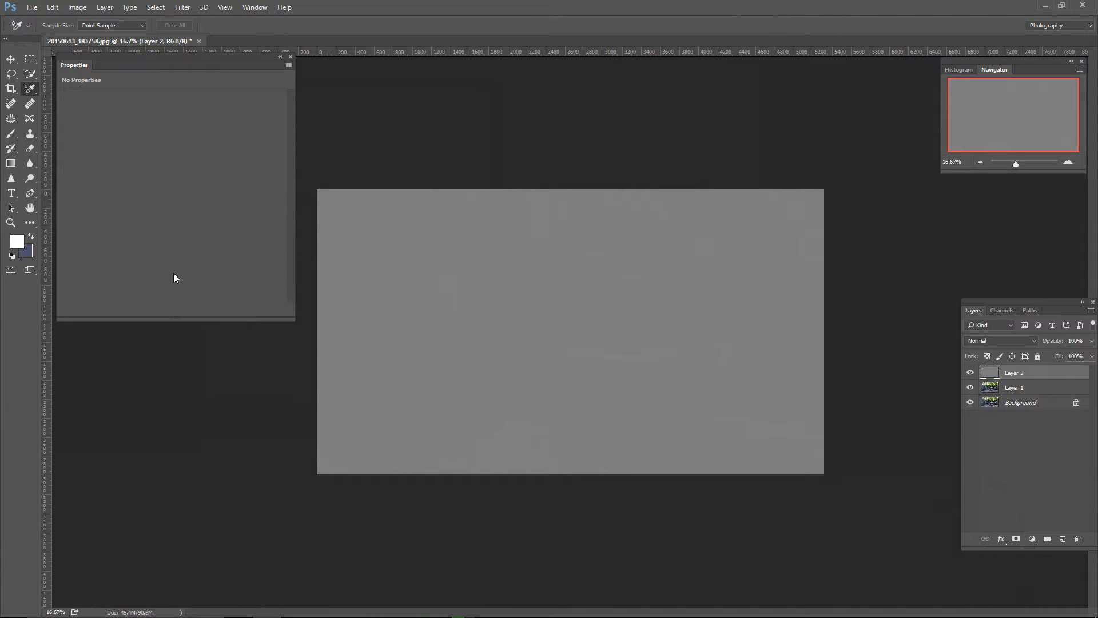
Step: Set the foreground color to the layer's gray, 808080, by sampling it from the canvas
{"action": "left_click", "coordinate": [18, 241]}
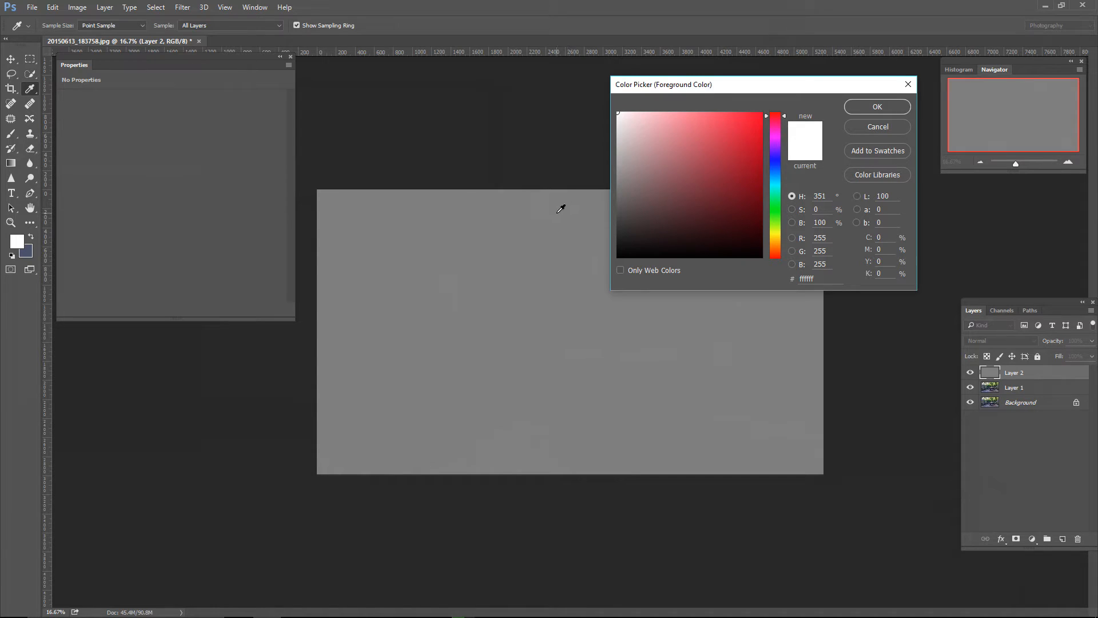
{"action": "left_click", "coordinate": [562, 207]}
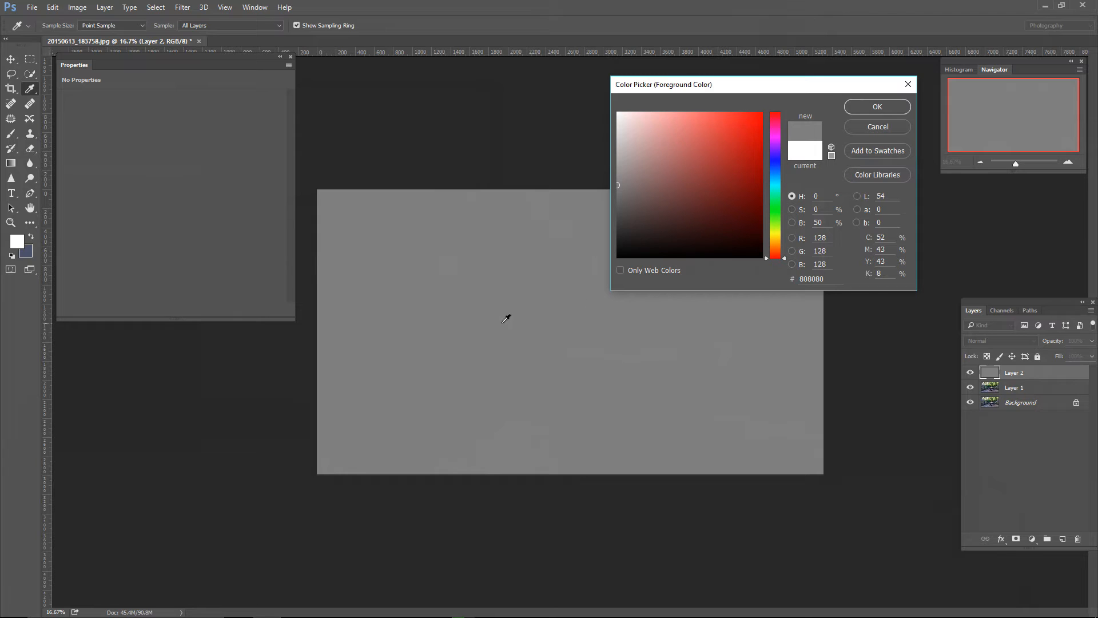
{"action": "left_click", "coordinate": [878, 107]}
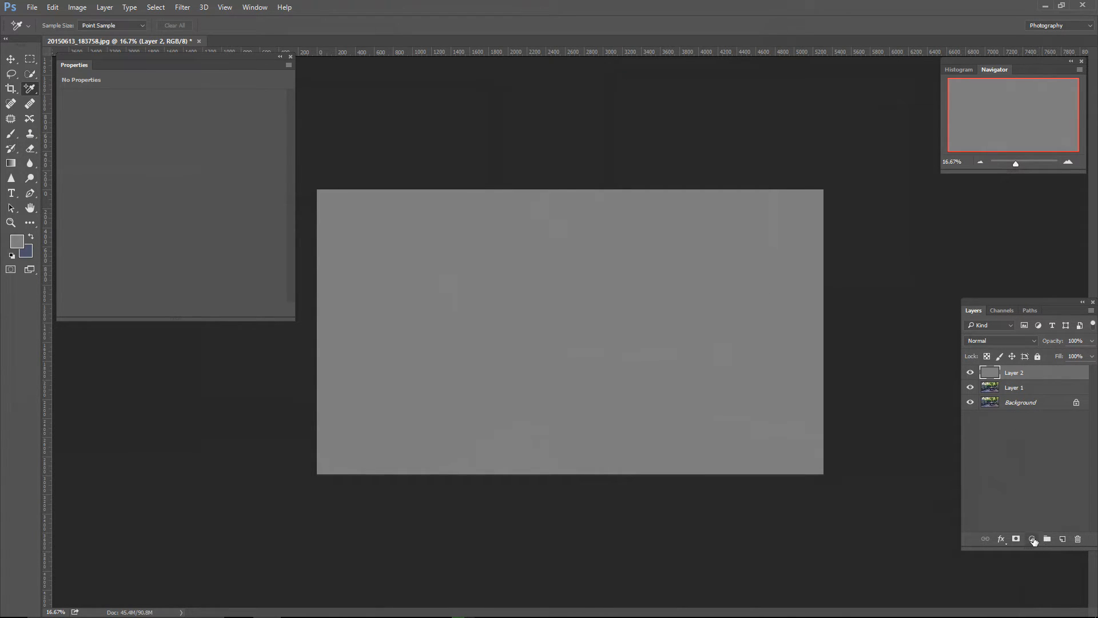
Step: Add a Threshold adjustment layer above the gray layer and a Curves adjustment layer on top of it
{"action": "left_click", "coordinate": [1031, 538]}
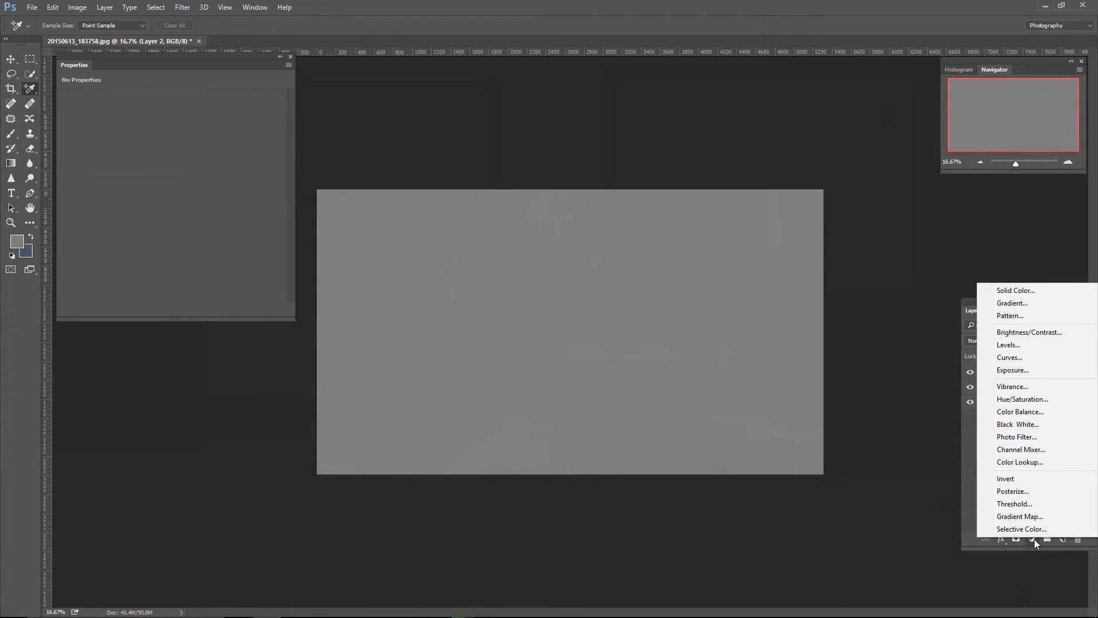
{"action": "left_click", "coordinate": [1026, 504]}
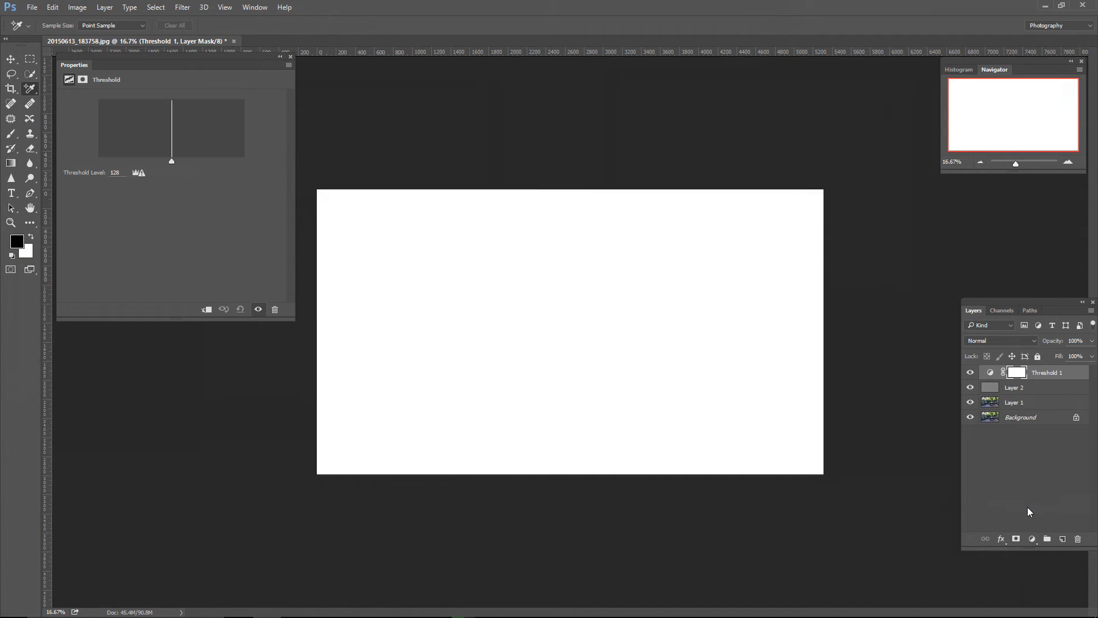
{"action": "left_click", "coordinate": [1032, 539]}
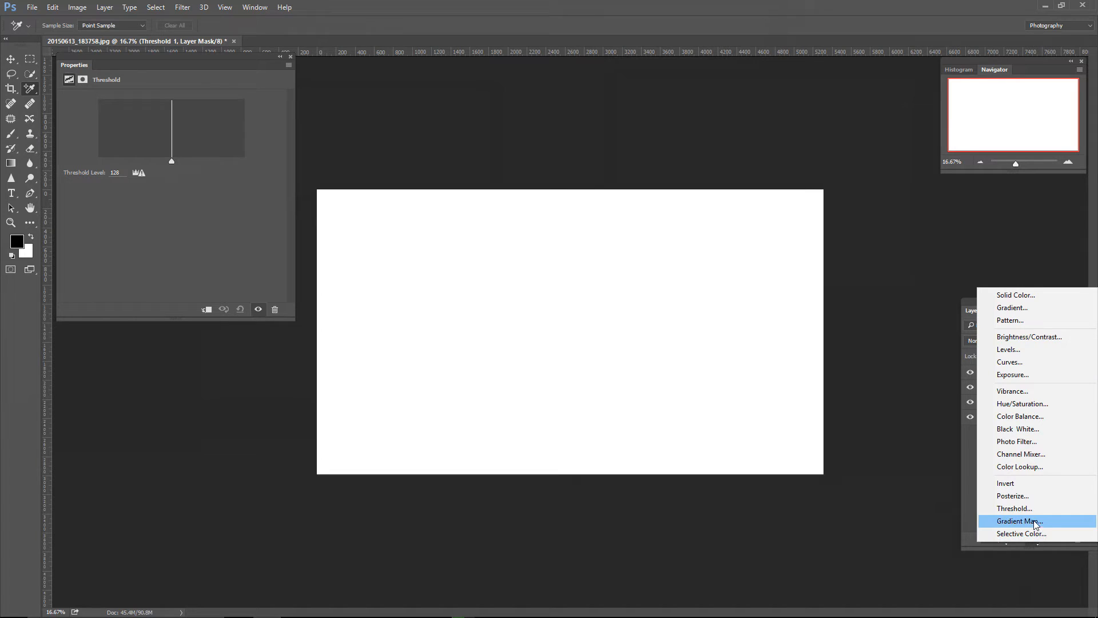
{"action": "left_click", "coordinate": [1012, 363]}
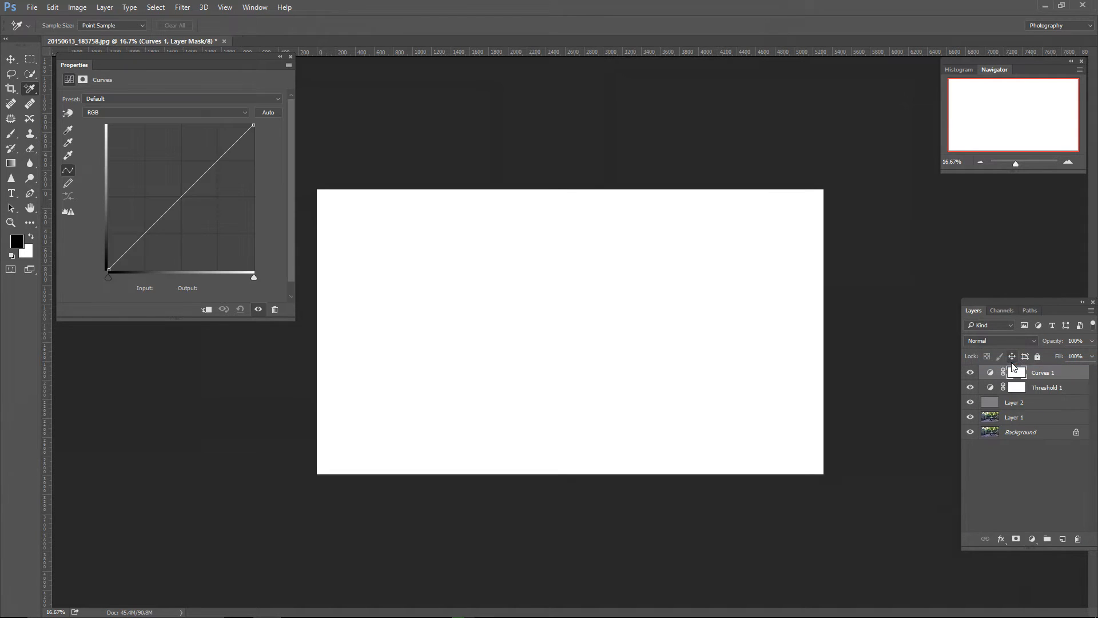
Step: Hide the gray Layer 2 and lower the Threshold 1 level to 15 to isolate the photo's darkest areas
{"action": "left_click", "coordinate": [1034, 402]}
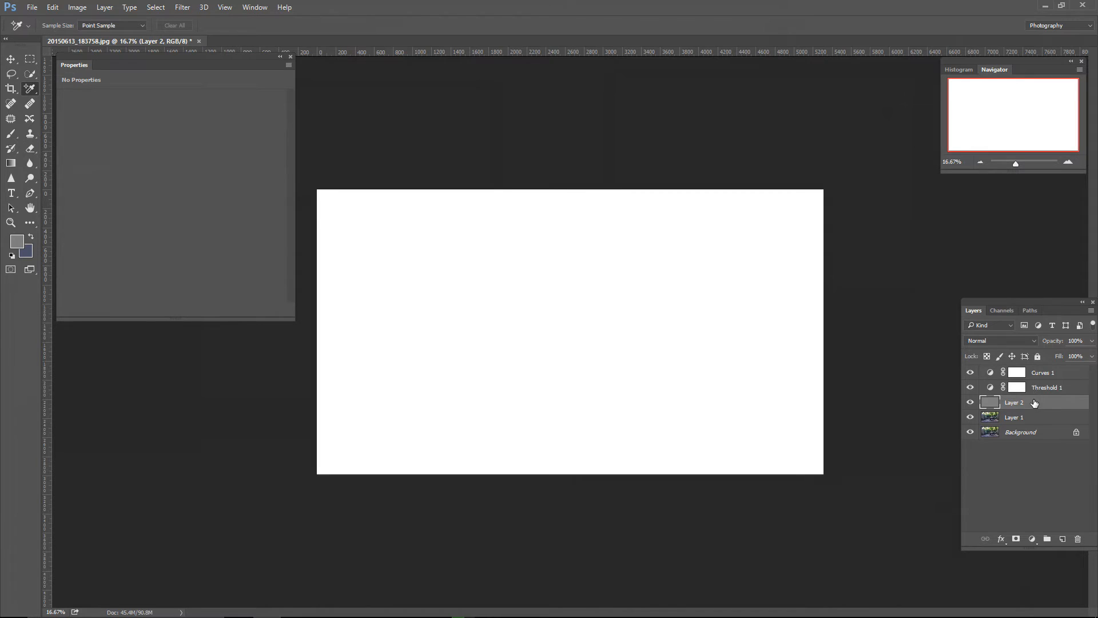
{"action": "left_click", "coordinate": [969, 403]}
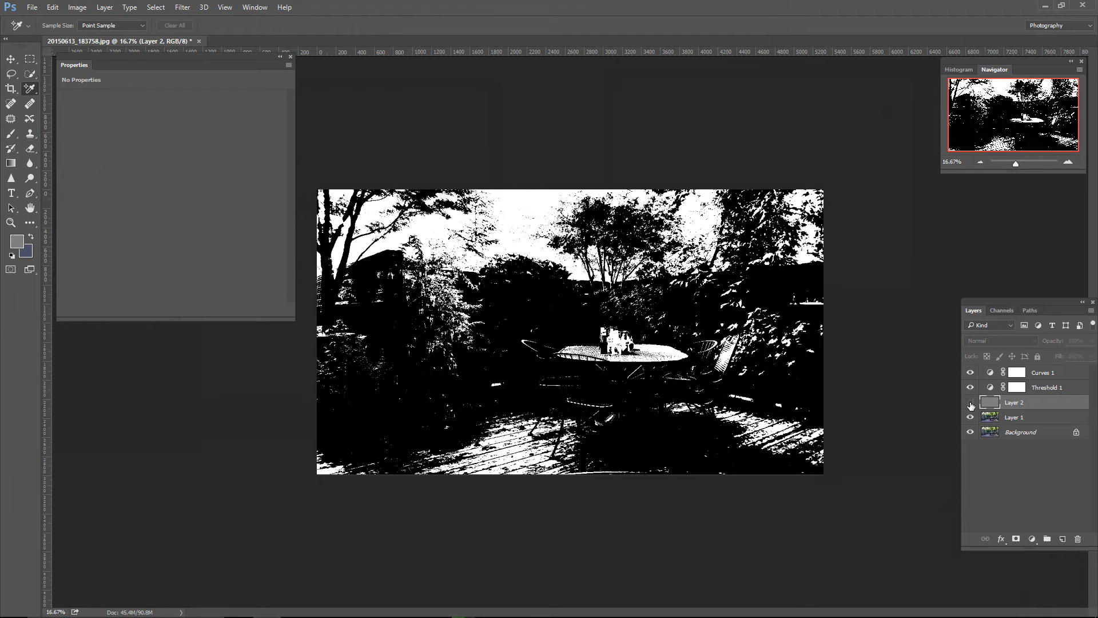
{"action": "left_click", "coordinate": [1037, 389]}
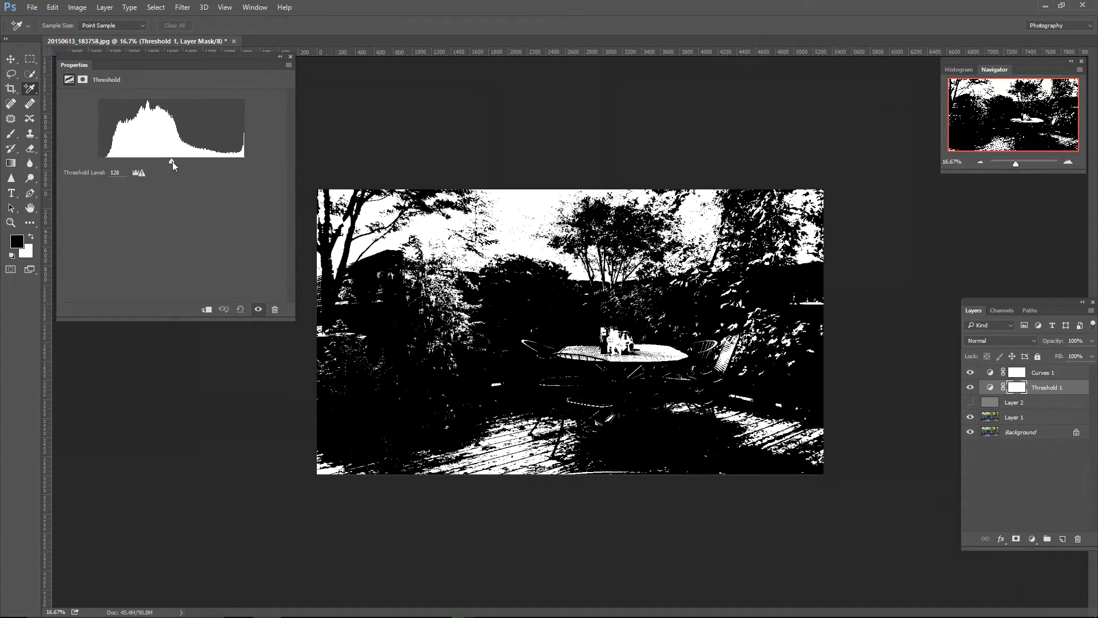
{"action": "left_click_drag", "start_coordinate": [172, 161], "coordinate": [108, 164]}
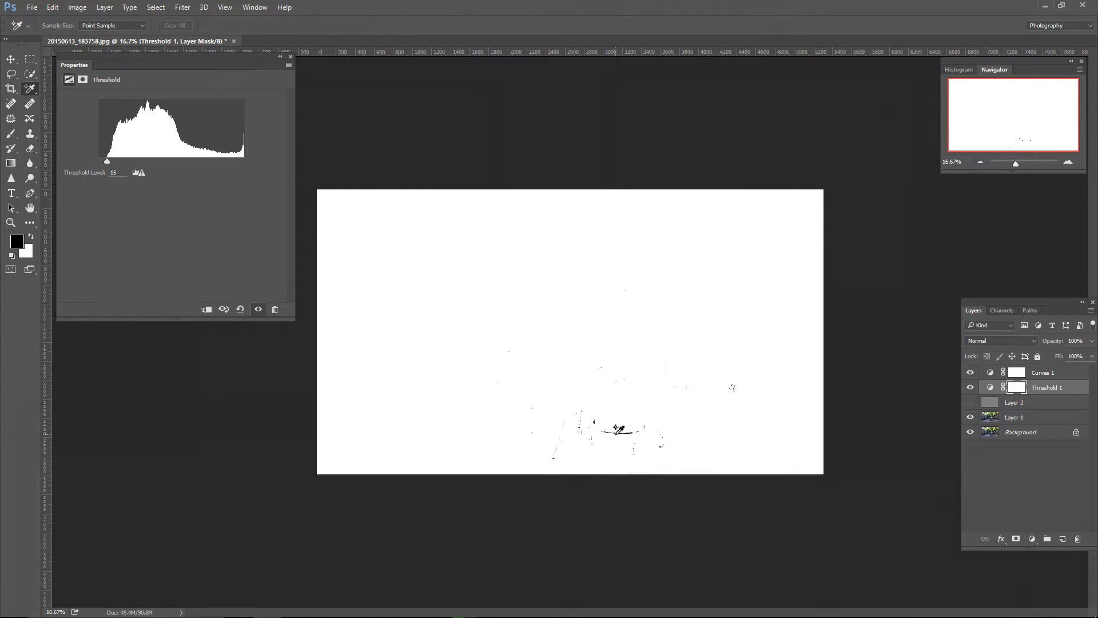
Step: Place a Color Sampler point on the solid dark band along the lower edge of the umbrella base under the table
{"action": "key", "text": "ctrl+plus"}
{"action": "key", "text": "ctrl+plus"}
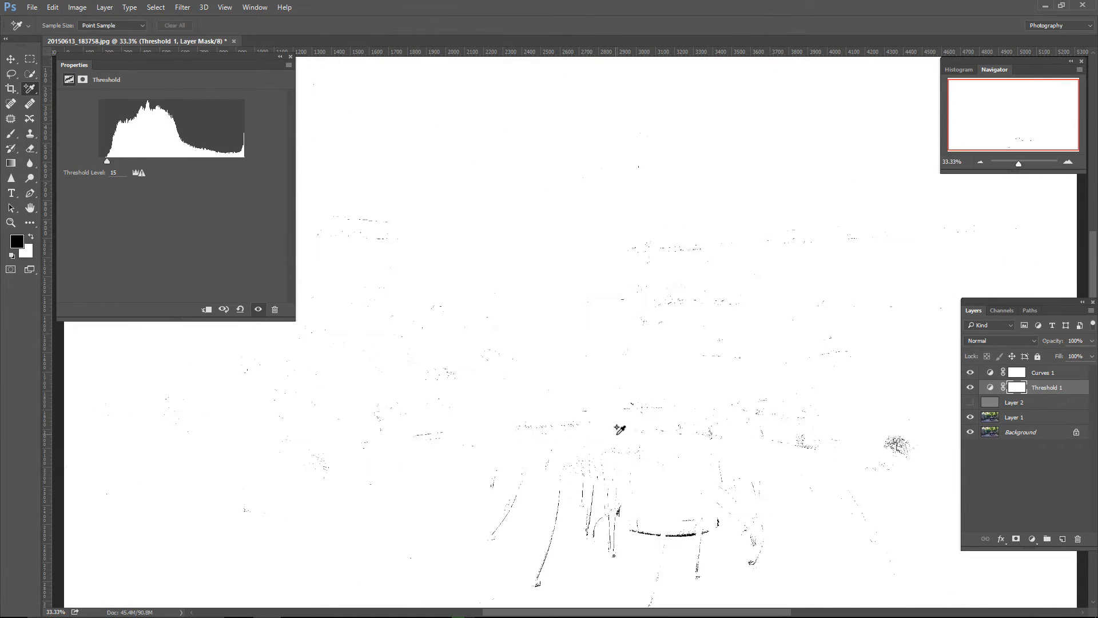
{"action": "left_click_drag", "start_coordinate": [651, 518], "coordinate": [553, 246]}
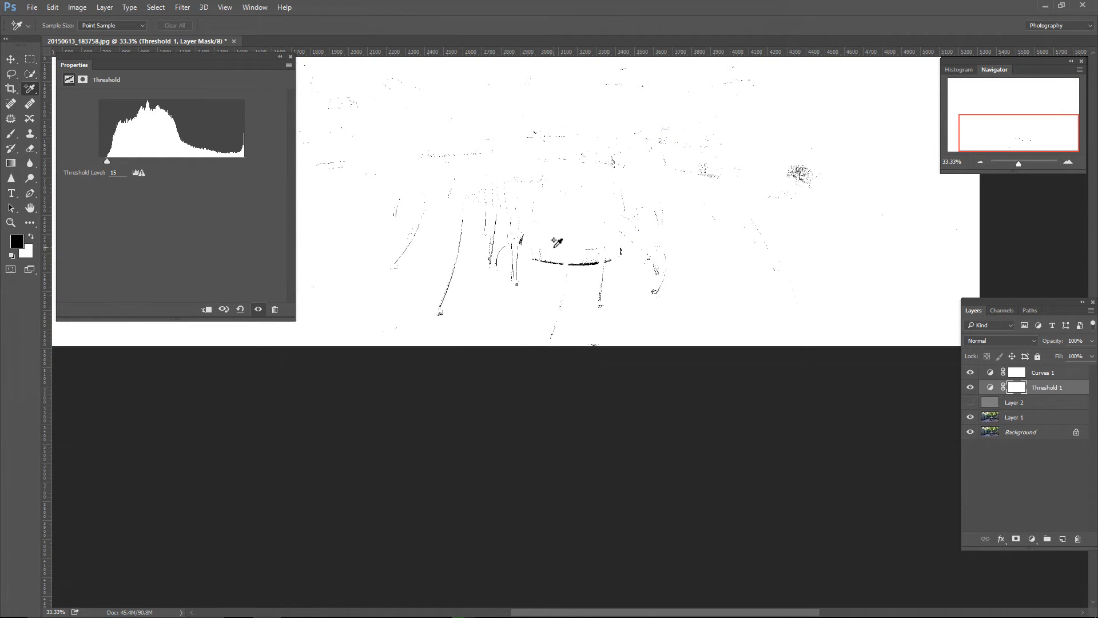
{"action": "key", "text": "ctrl+plus"}
{"action": "key", "text": "ctrl+plus"}
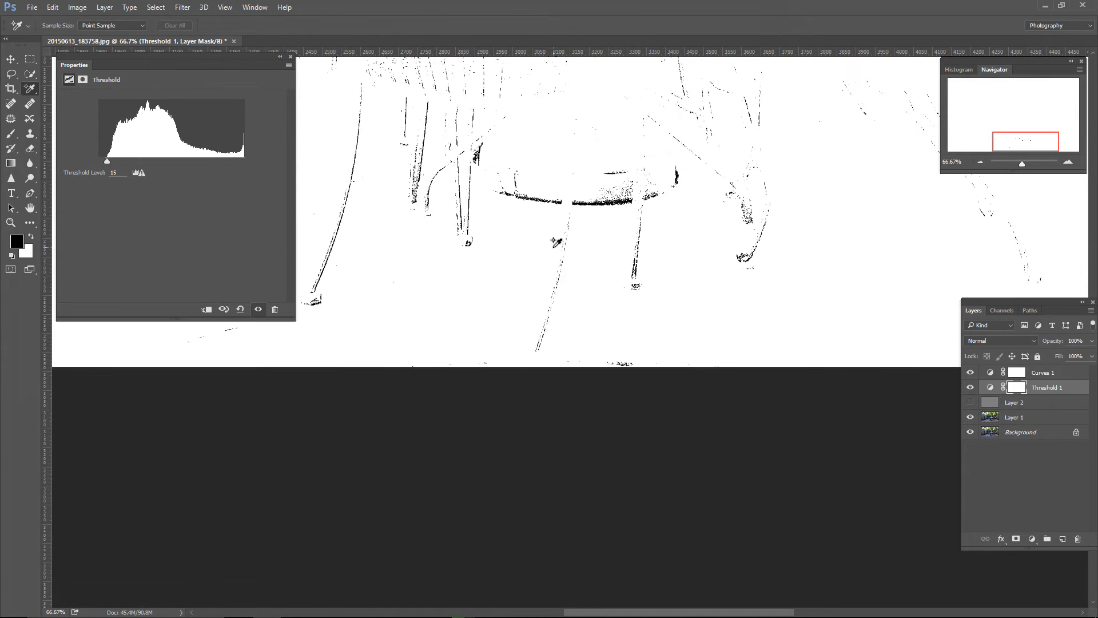
{"action": "key", "text": "ctrl+plus"}
{"action": "key", "text": "ctrl+plus"}
{"action": "left_click_drag", "start_coordinate": [623, 179], "coordinate": [623, 407]}
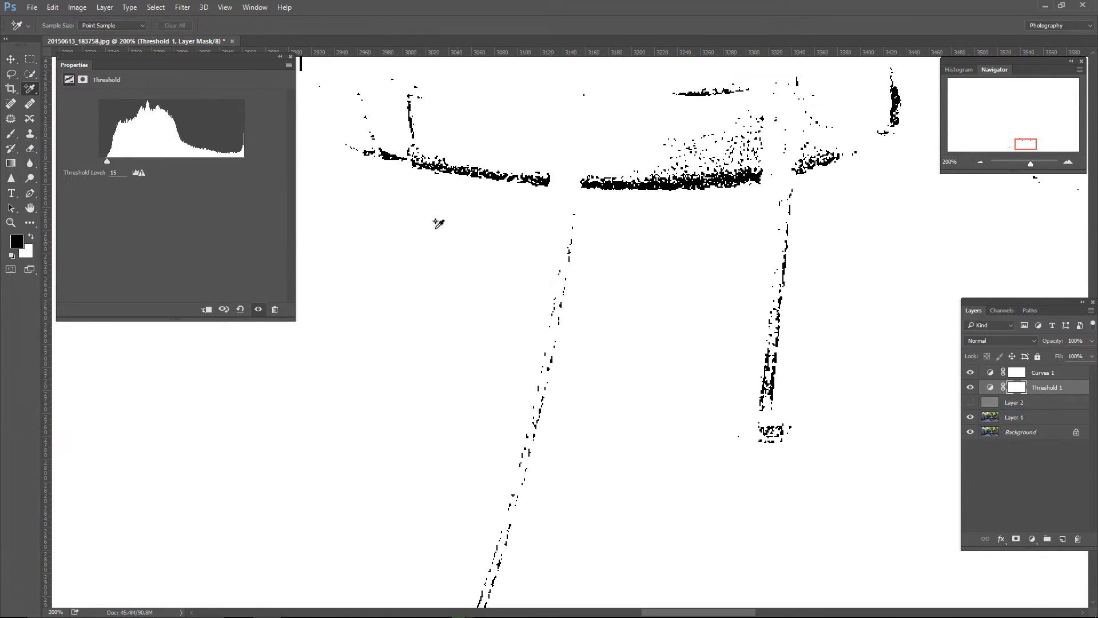
{"action": "right_click", "coordinate": [29, 90]}
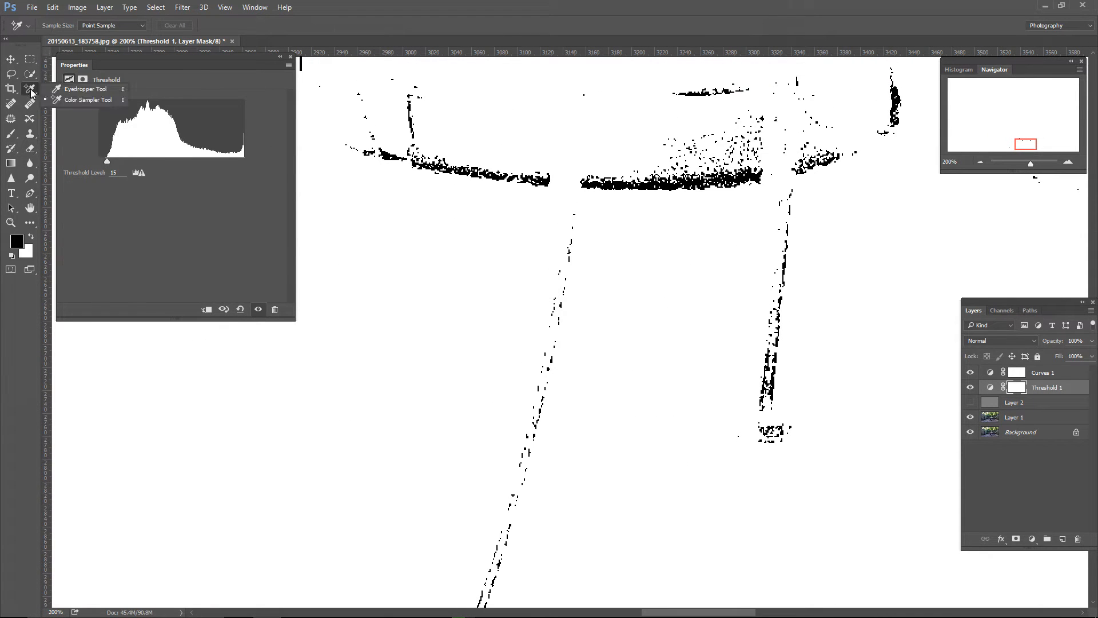
{"action": "left_click", "coordinate": [70, 101]}
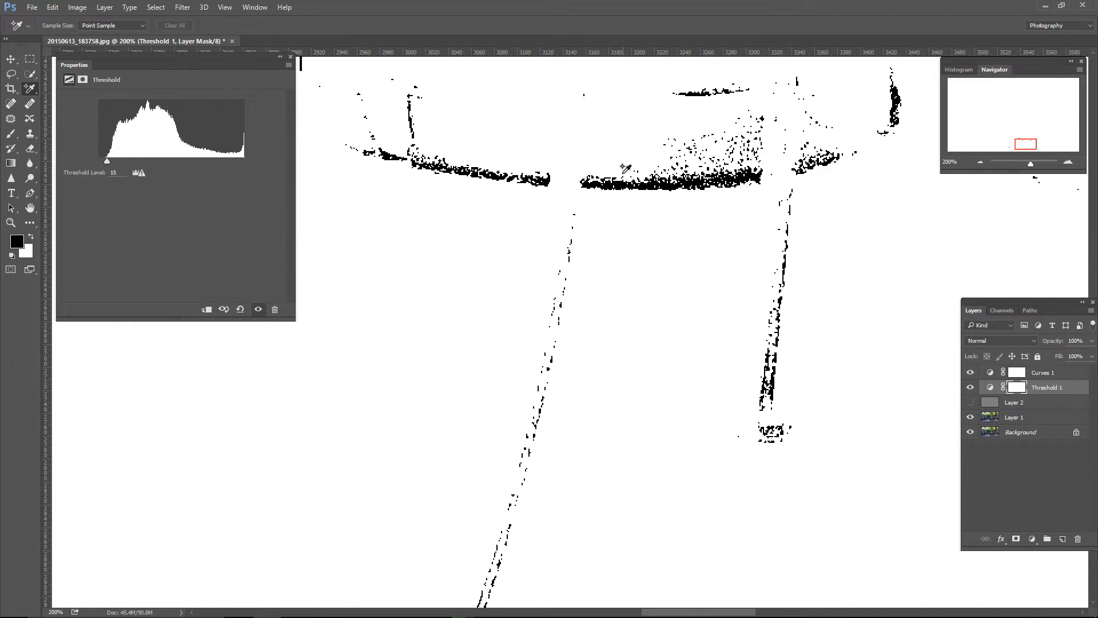
{"action": "left_click", "coordinate": [621, 181]}
{"action": "key", "text": "ctrl+plus"}
{"action": "key", "text": "ctrl+plus"}
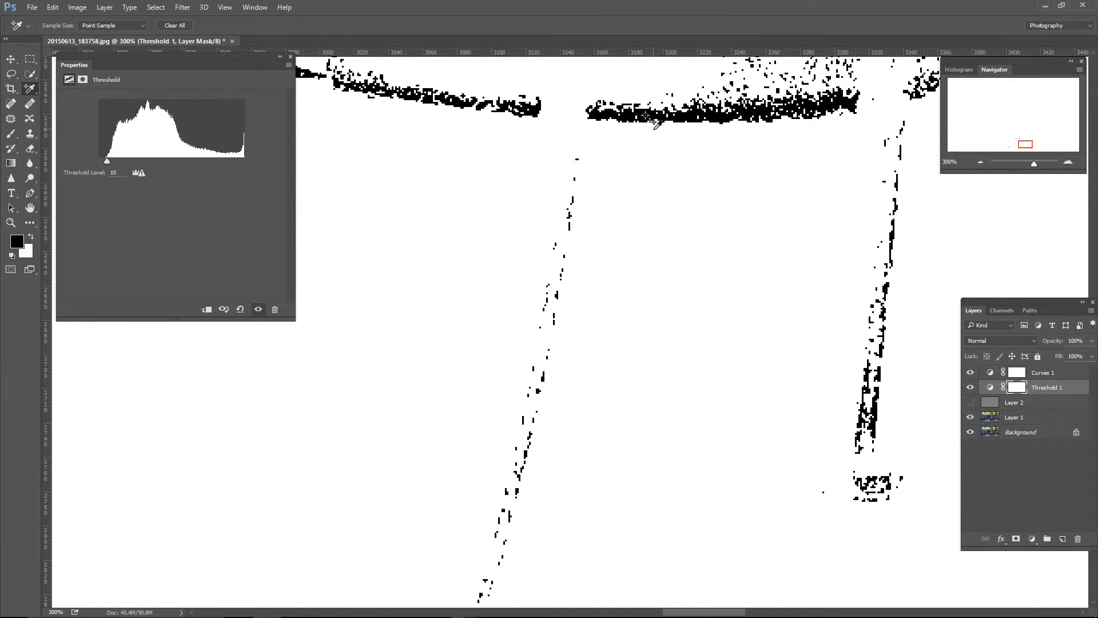
Step: Raise the Threshold 1 level to 252 to isolate the photo's brightest areas
{"action": "key", "text": "ctrl+minus"}
{"action": "key", "text": "ctrl+minus"}
{"action": "key", "text": "ctrl+minus"}
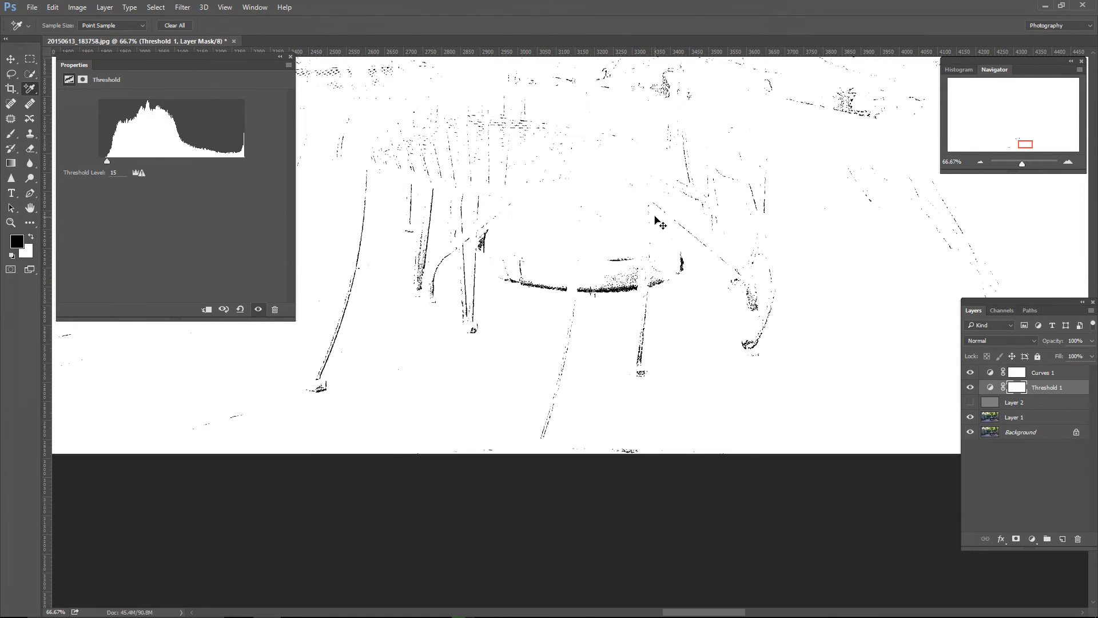
{"action": "key", "text": "ctrl+minus"}
{"action": "key", "text": "ctrl+minus"}
{"action": "key", "text": "ctrl+minus"}
{"action": "key", "text": "ctrl+minus"}
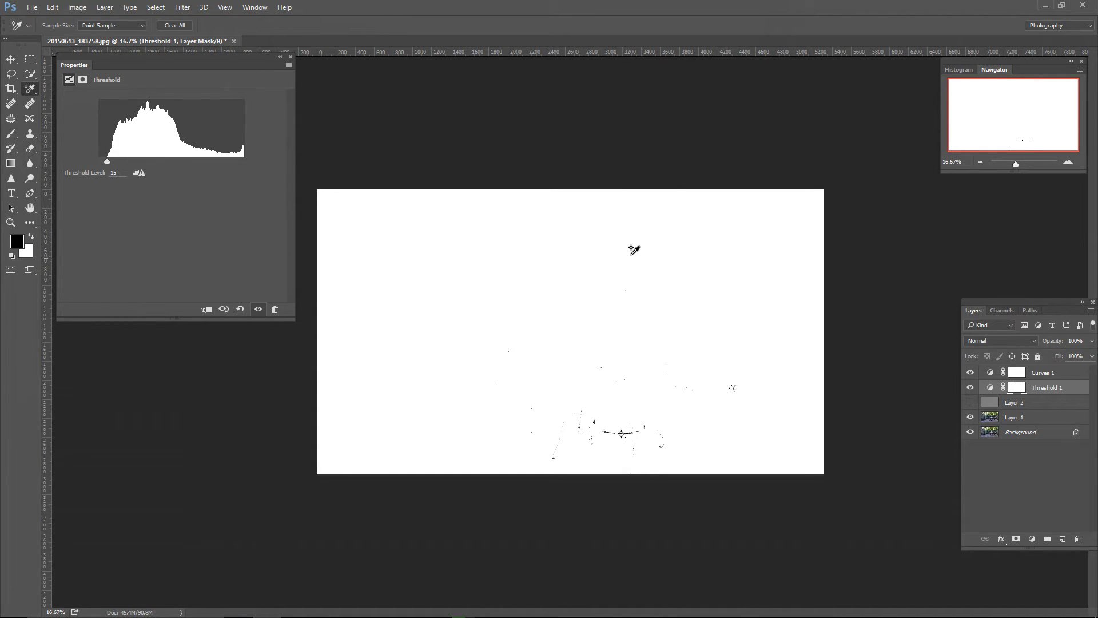
{"action": "left_click_drag", "start_coordinate": [107, 162], "coordinate": [249, 166]}
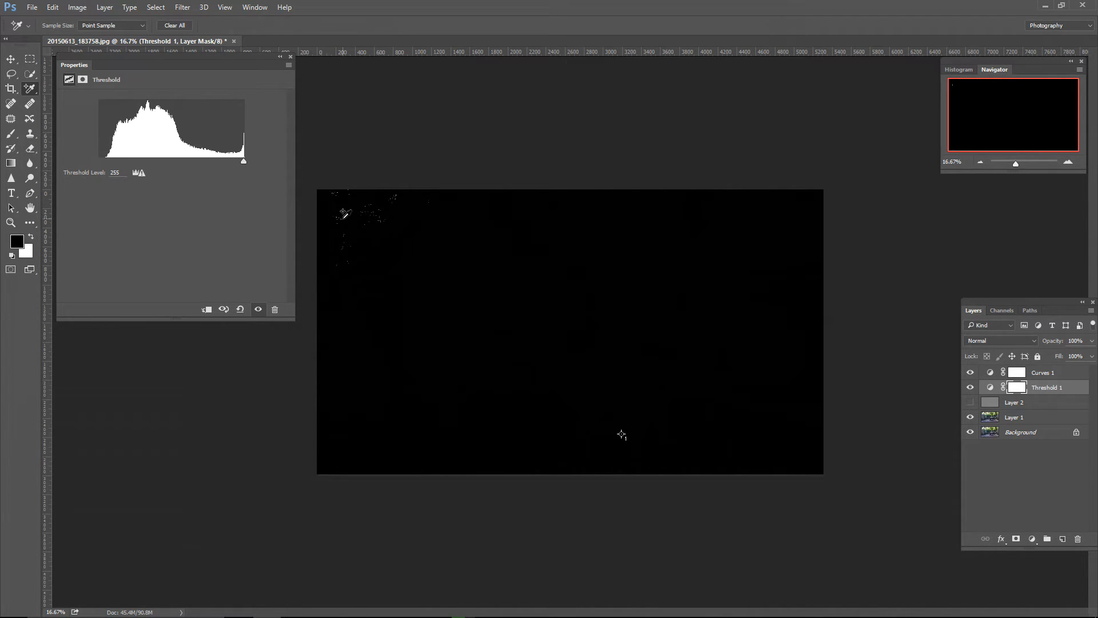
{"action": "left_click_drag", "start_coordinate": [243, 163], "coordinate": [242, 162]}
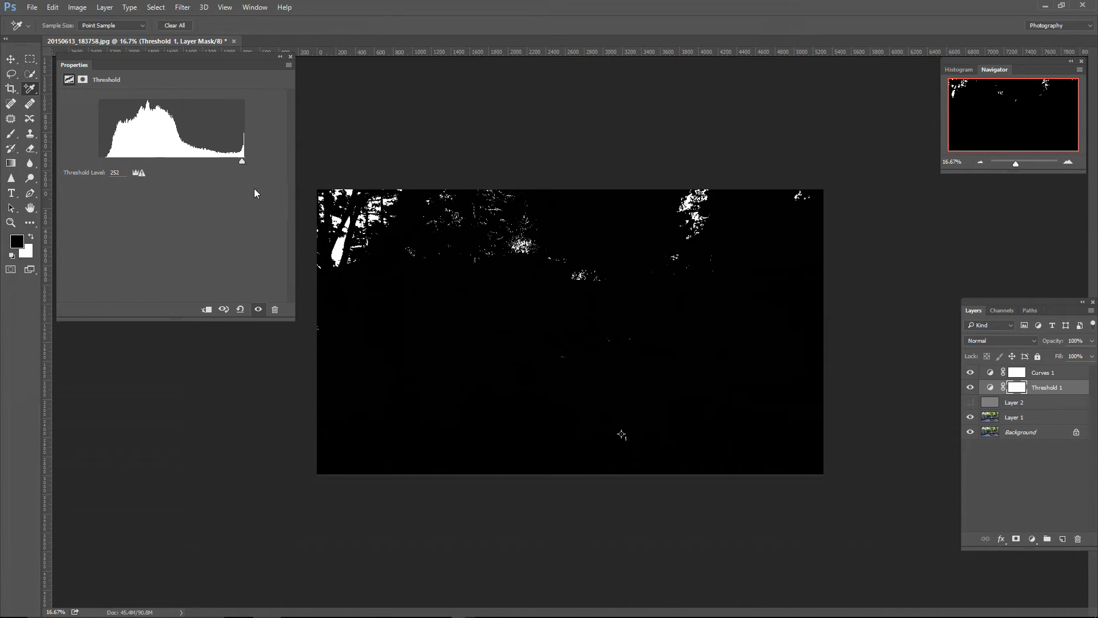
Step: Place a second Color Sampler point inside the large white patch between the tree trunks
{"action": "key", "text": "ctrl+plus"}
{"action": "key", "text": "ctrl+plus"}
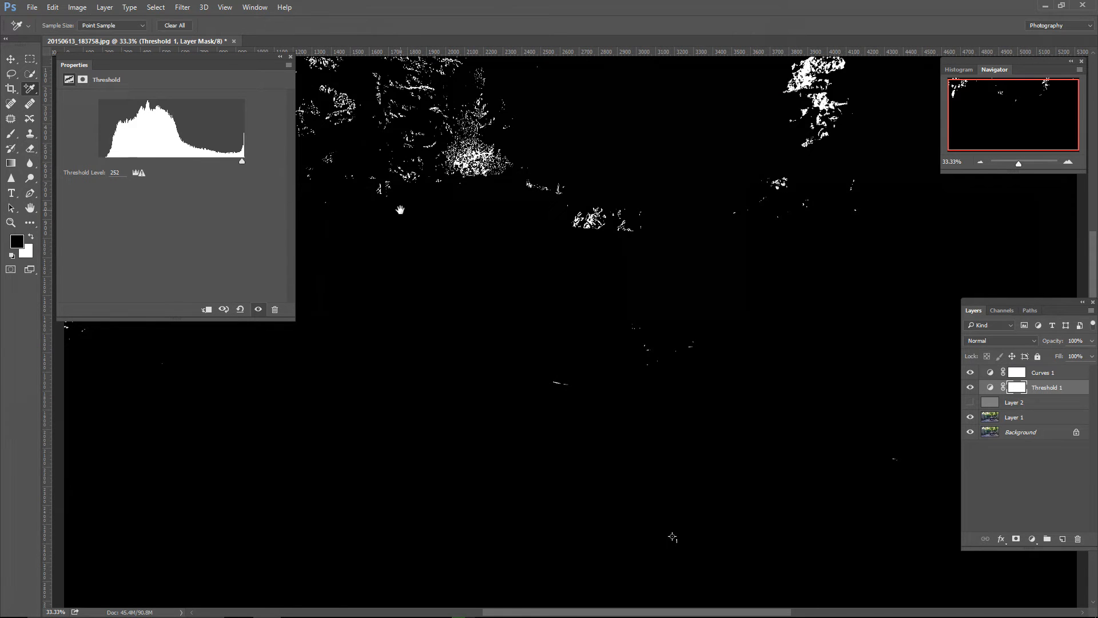
{"action": "left_click_drag", "start_coordinate": [401, 209], "coordinate": [789, 362]}
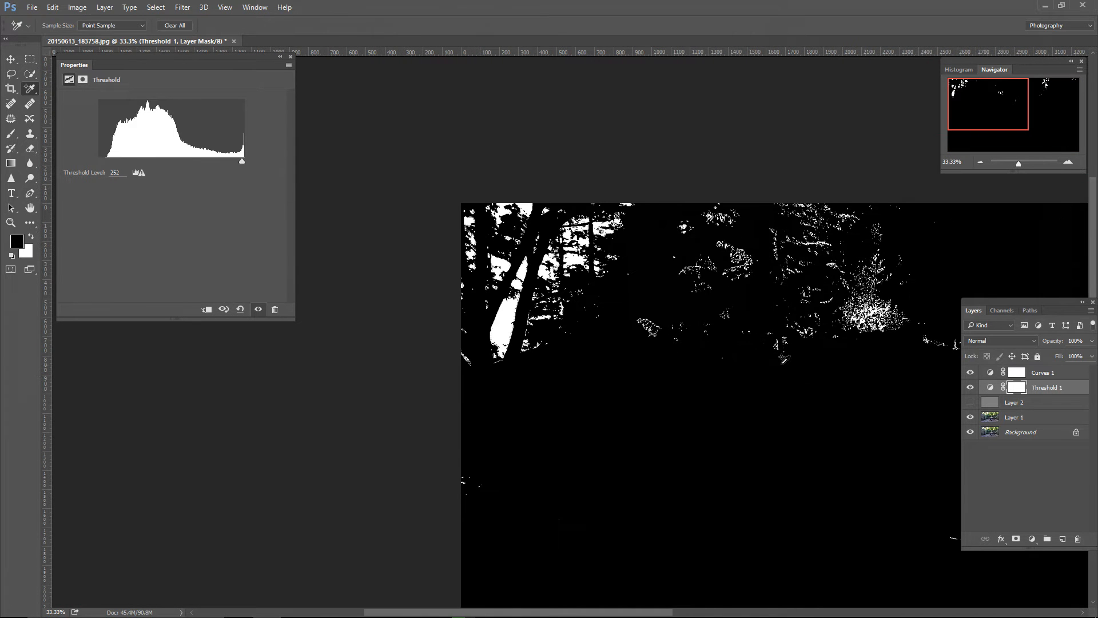
{"action": "key", "text": "ctrl+plus"}
{"action": "key", "text": "ctrl+plus"}
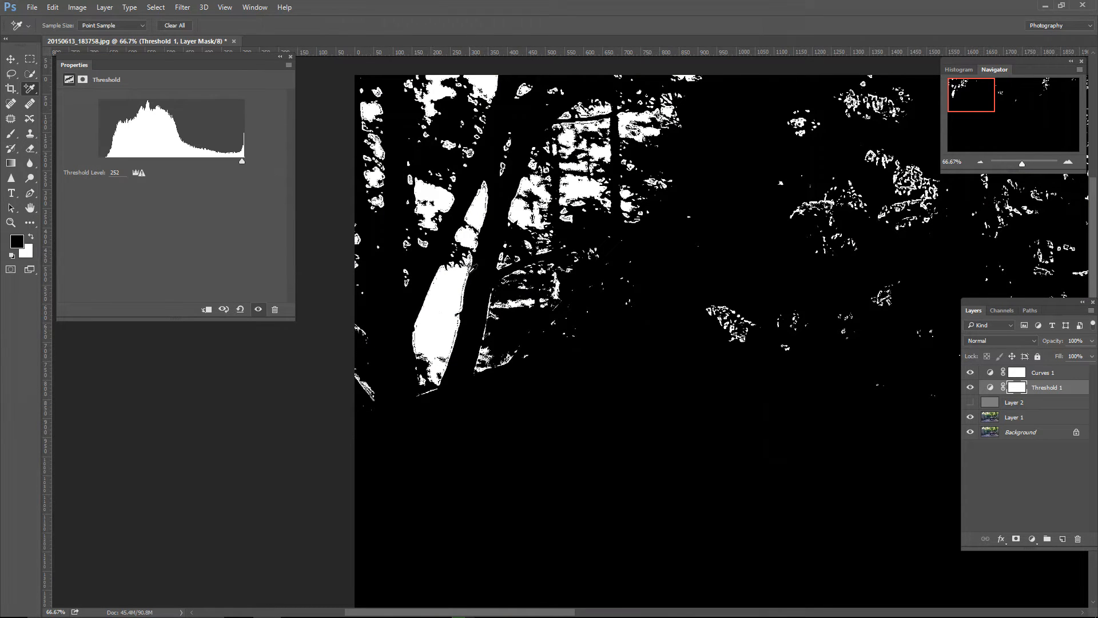
{"action": "left_click", "coordinate": [449, 290]}
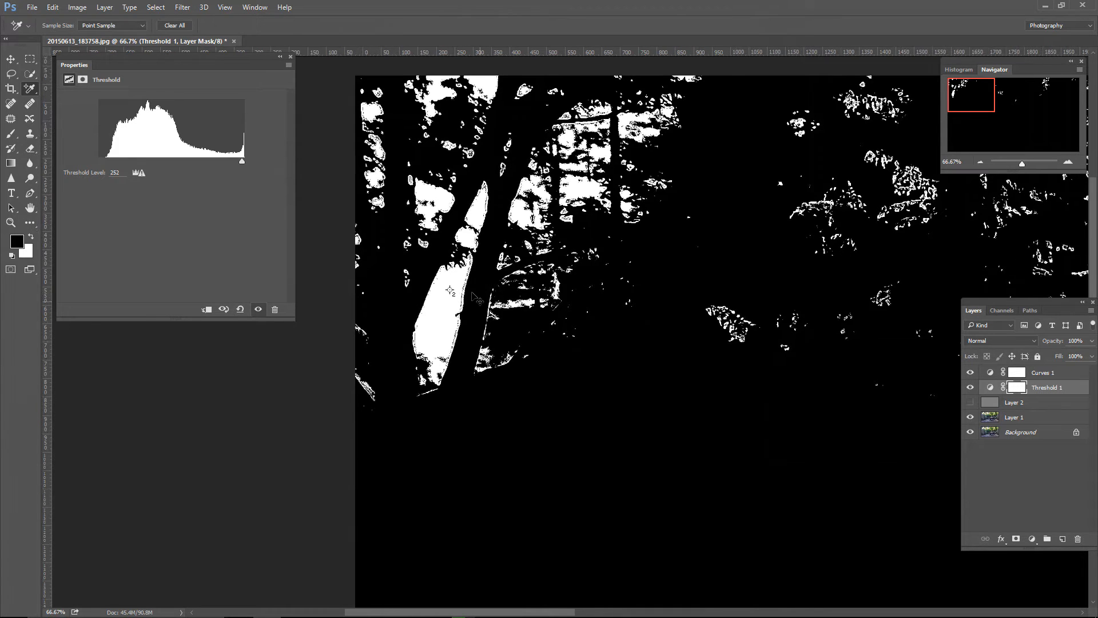
Step: Show the gray Layer 2 again and set its blend mode to Difference
{"action": "key", "text": "ctrl+minus"}
{"action": "key", "text": "ctrl+minus"}
{"action": "key", "text": "ctrl+minus"}
{"action": "key", "text": "ctrl+minus"}
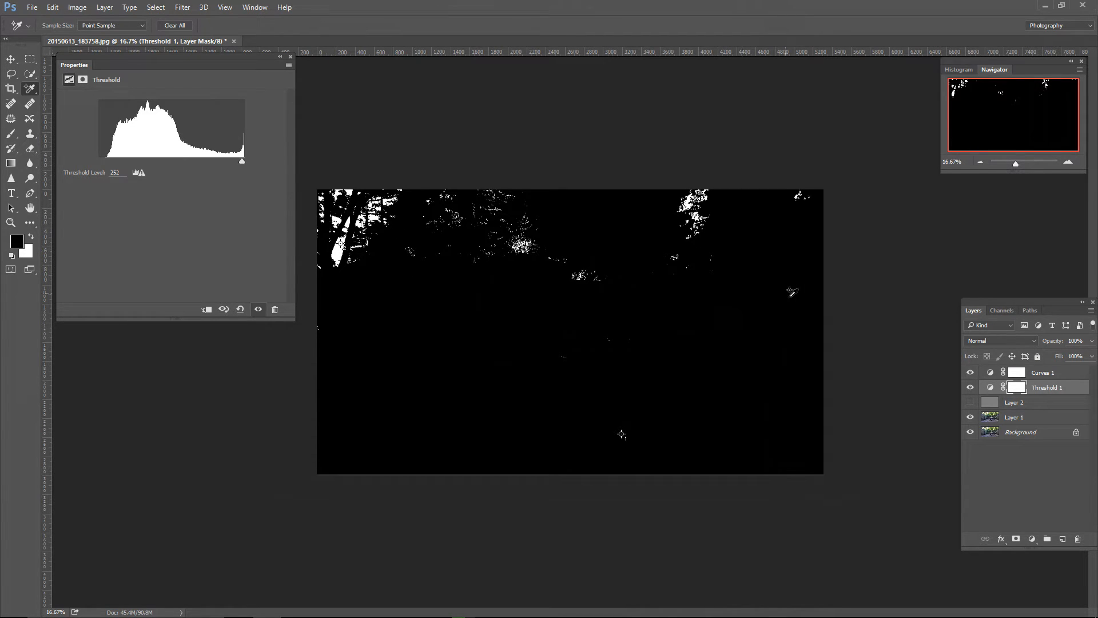
{"action": "left_click", "coordinate": [1051, 404]}
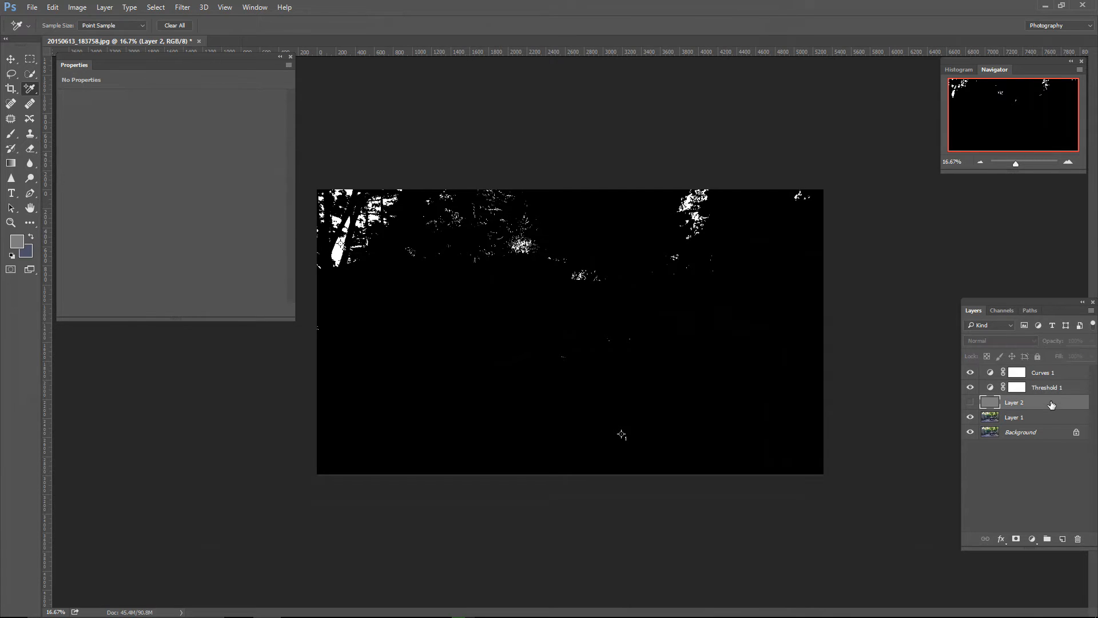
{"action": "left_click", "coordinate": [969, 403]}
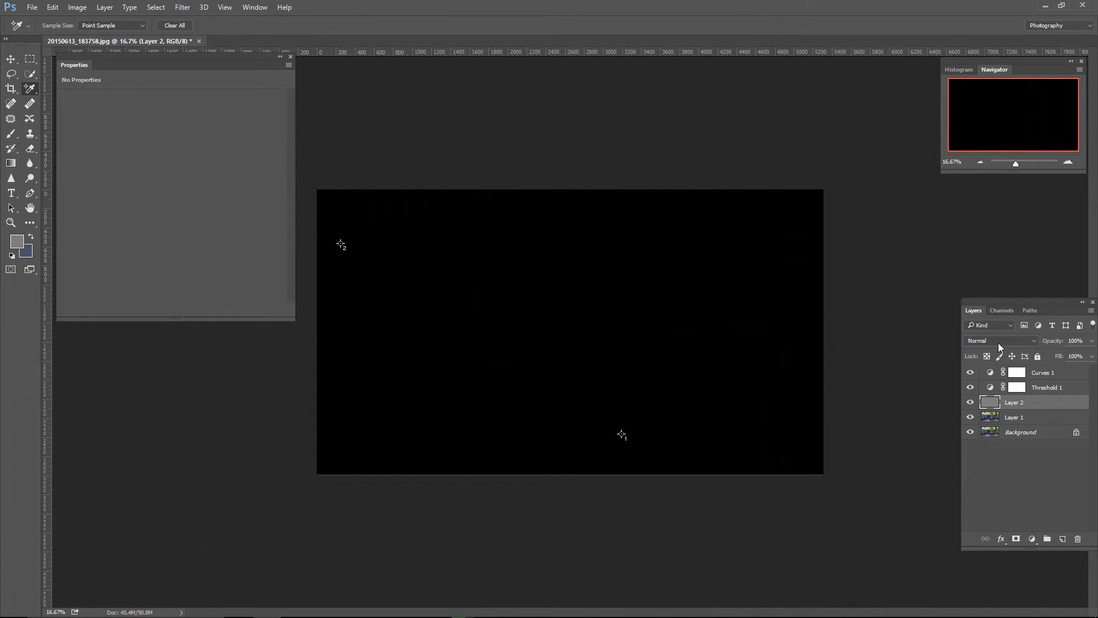
{"action": "left_click", "coordinate": [1000, 341]}
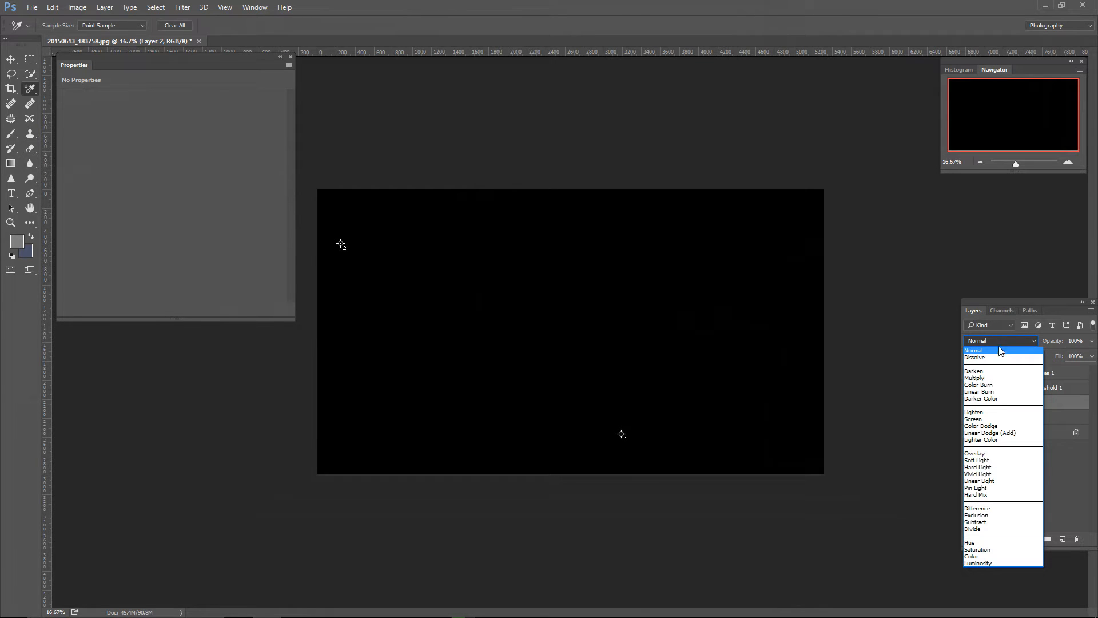
{"action": "left_click", "coordinate": [991, 508]}
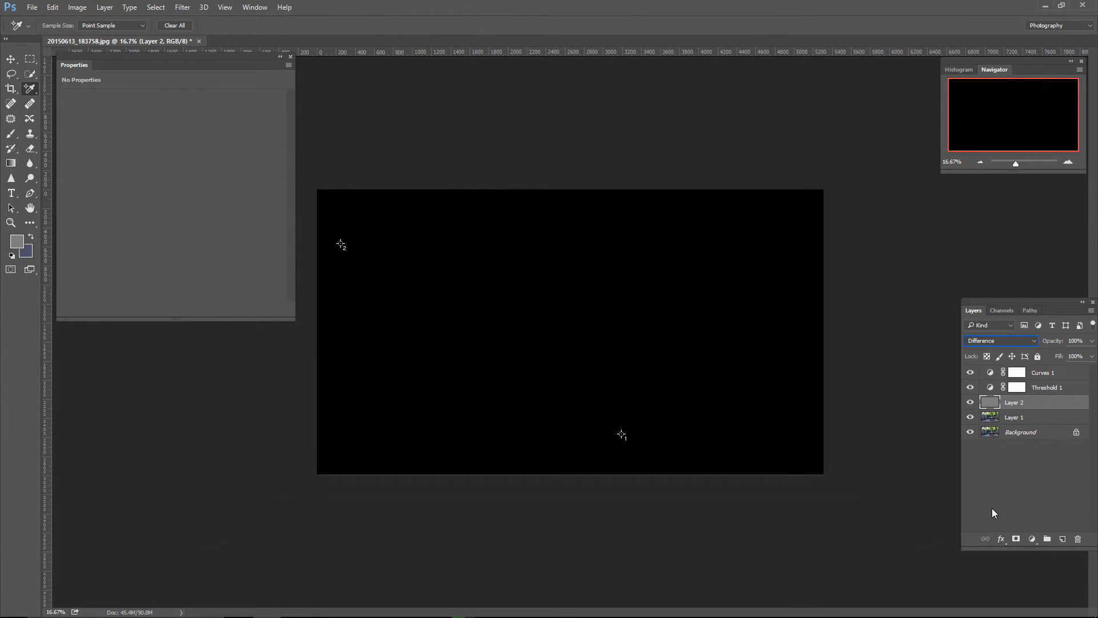
Step: Lower the Threshold 1 level to 5 to isolate the pixels closest to neutral gray
{"action": "left_click", "coordinate": [1050, 389]}
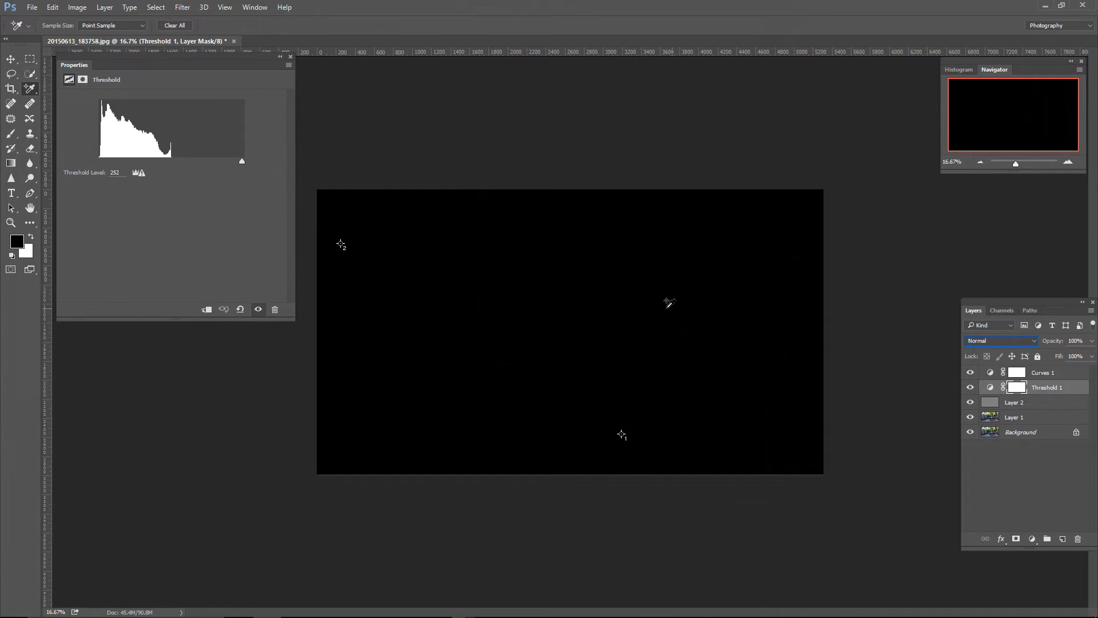
{"action": "left_click_drag", "start_coordinate": [242, 160], "coordinate": [102, 165]}
{"action": "left_click_drag", "start_coordinate": [100, 164], "coordinate": [102, 164]}
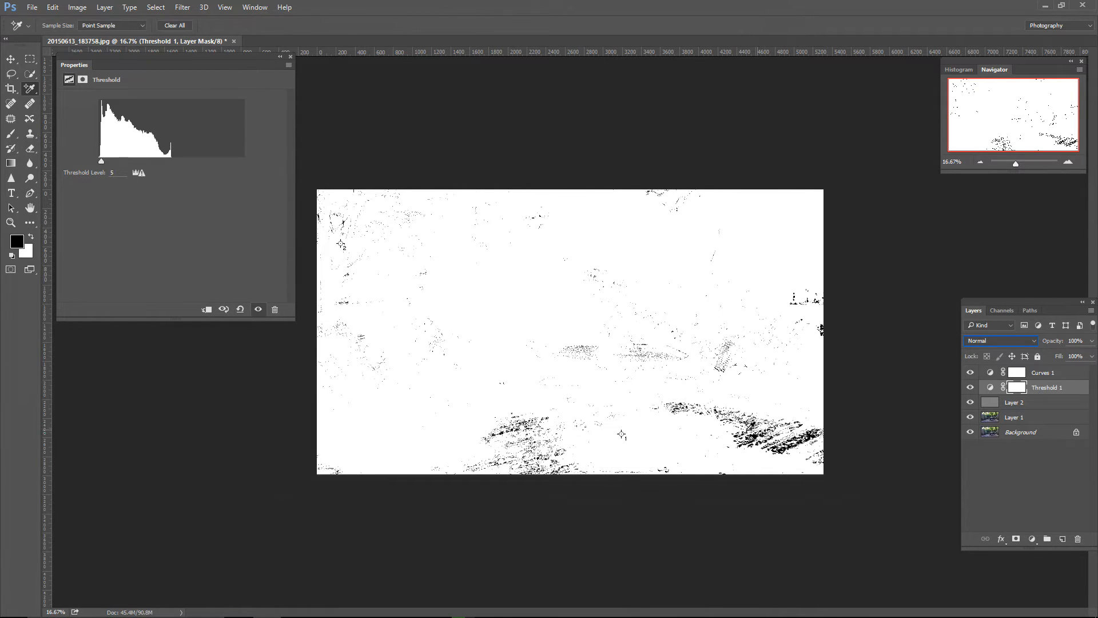
Step: Place a third Color Sampler point in the dense black cluster on the deck boards beside the chair leg
{"action": "scroll", "coordinate": [750, 429], "scroll_direction": "up", "scroll_amount": 3}
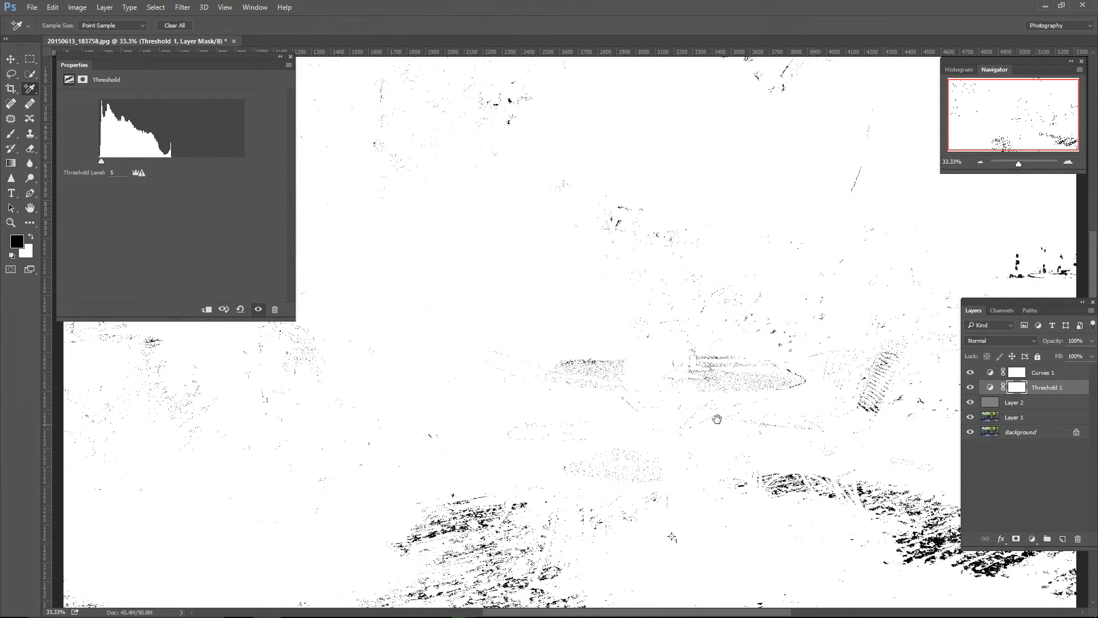
{"action": "left_click_drag", "start_coordinate": [815, 425], "coordinate": [500, 246]}
{"action": "scroll", "coordinate": [500, 247], "scroll_direction": "up", "scroll_amount": 2}
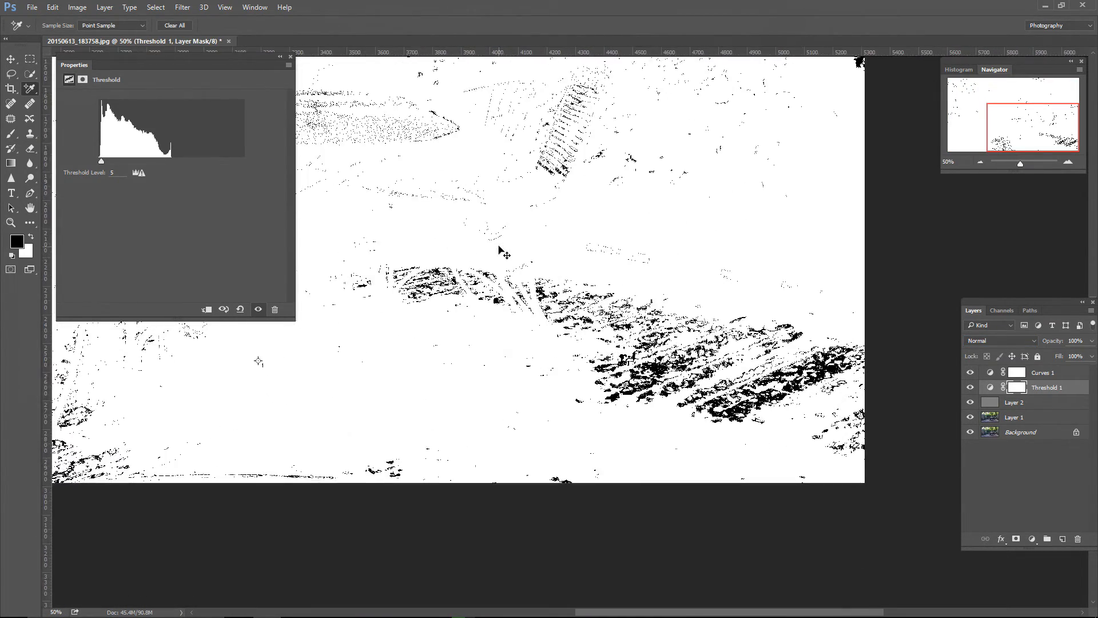
{"action": "scroll", "coordinate": [501, 247], "scroll_direction": "up", "scroll_amount": 1}
{"action": "left_click_drag", "start_coordinate": [652, 343], "coordinate": [588, 312]}
{"action": "scroll", "coordinate": [559, 303], "scroll_direction": "up", "scroll_amount": 1}
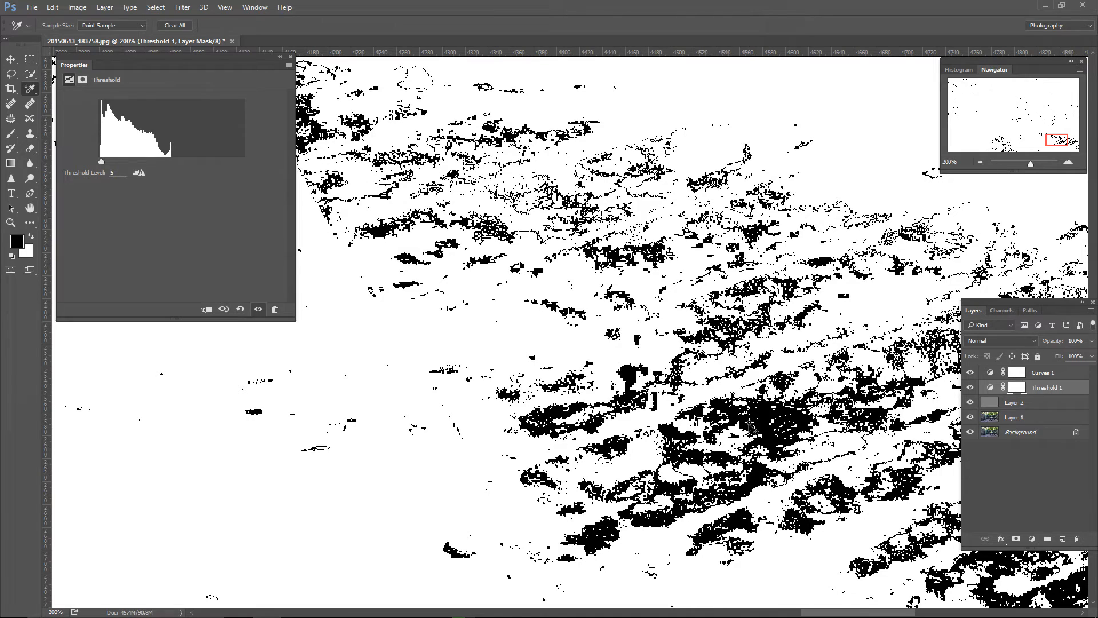
Step: Hide Threshold 1 and Layer 2, and set the Curves 1 gray point at the third sampler marker on the deck
{"action": "left_click", "coordinate": [970, 388]}
{"action": "left_click", "coordinate": [970, 403]}
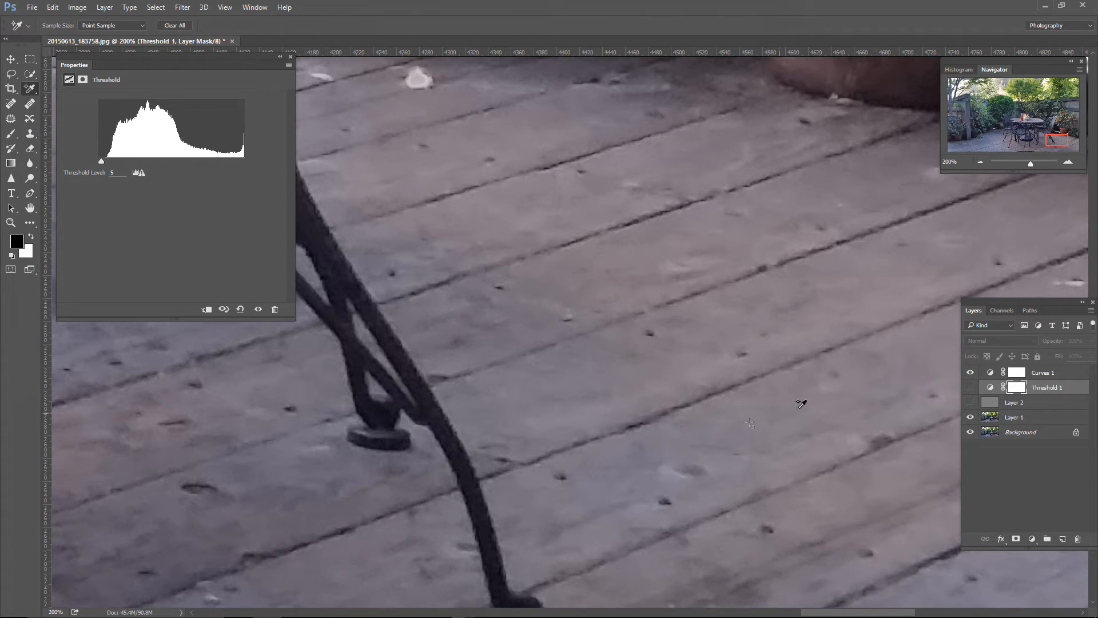
{"action": "left_click", "coordinate": [1049, 373]}
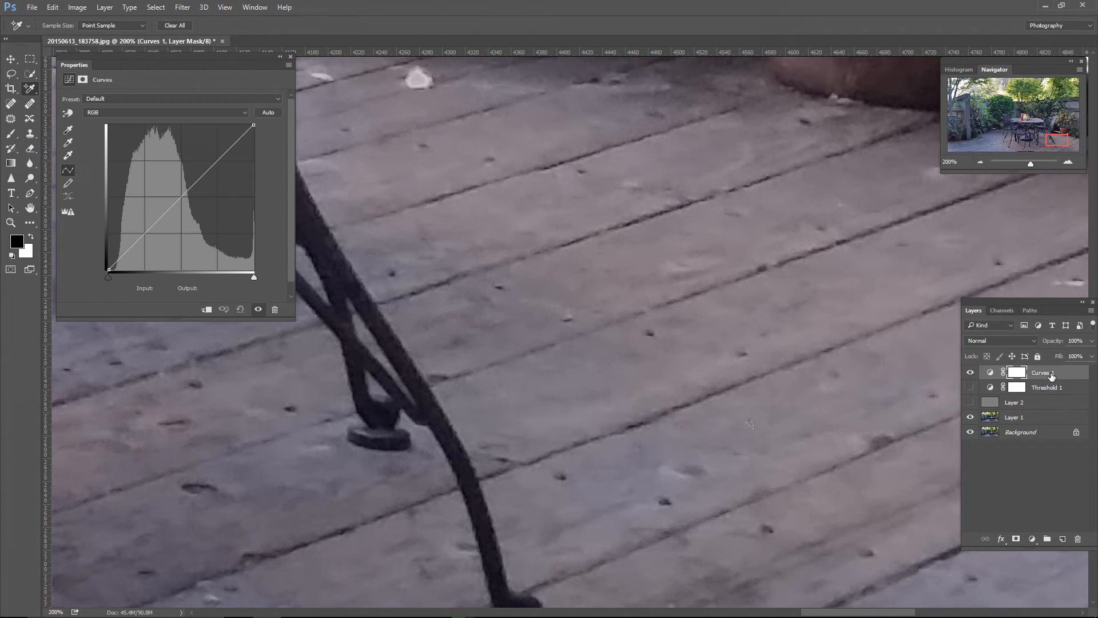
{"action": "left_click", "coordinate": [67, 143]}
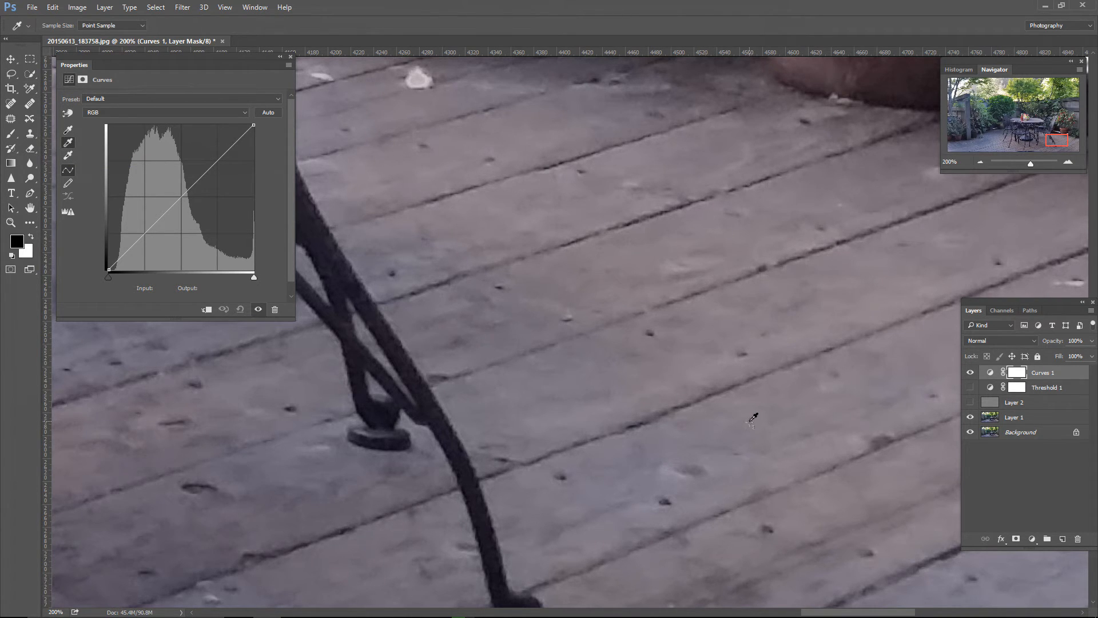
{"action": "left_click", "coordinate": [752, 420]}
{"action": "key", "text": "ctrl+minus"}
{"action": "key", "text": "ctrl+minus"}
{"action": "key", "text": "ctrl+minus"}
{"action": "key", "text": "ctrl+minus"}
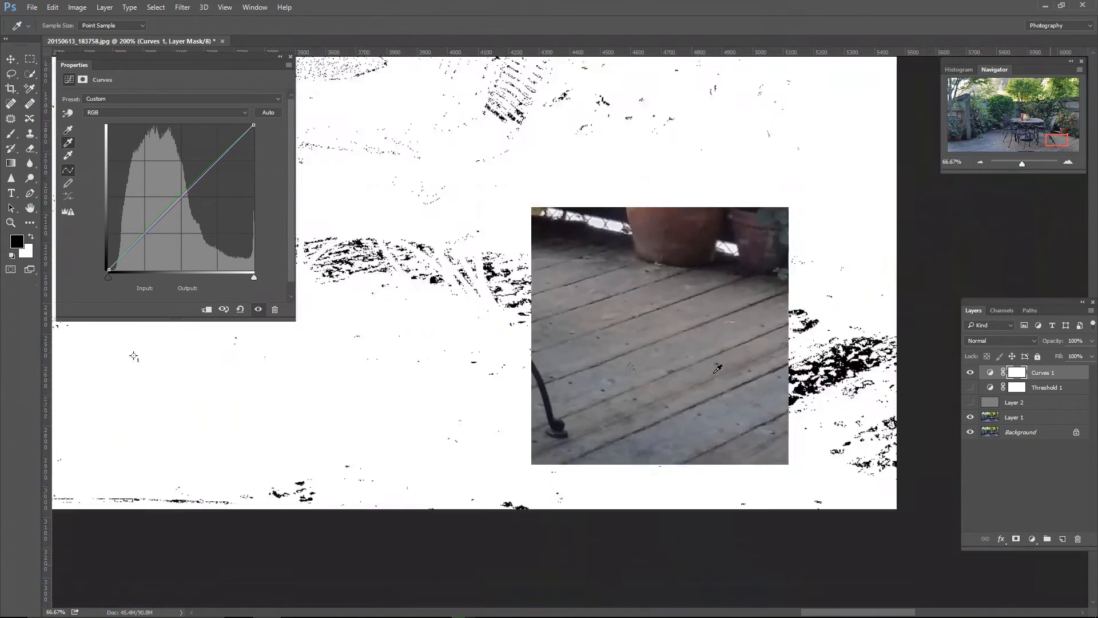
{"action": "key", "text": "ctrl+minus"}
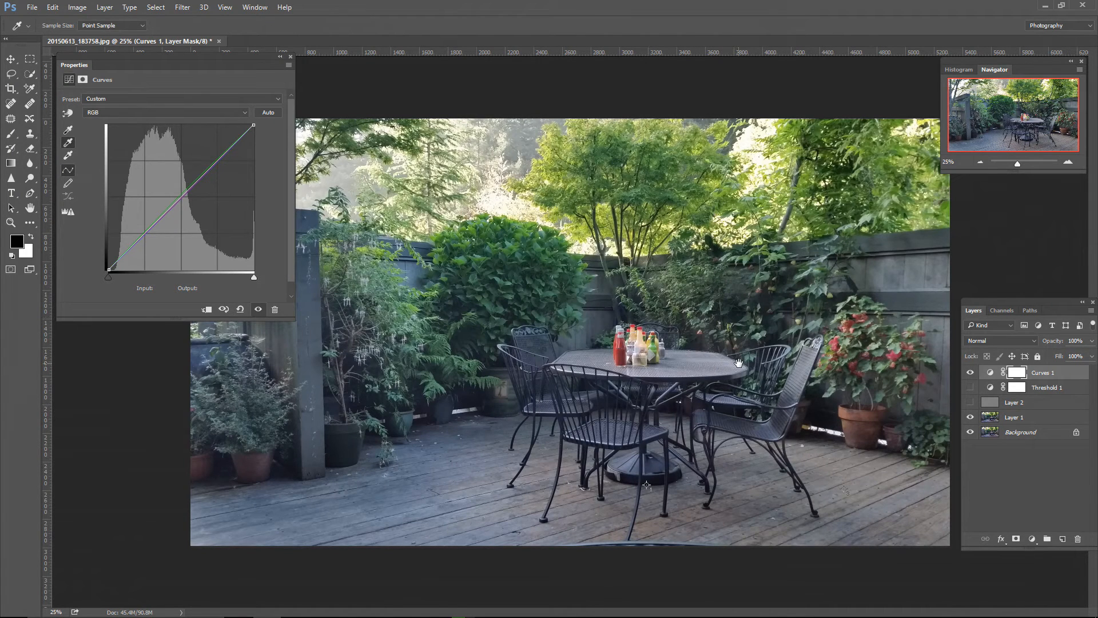
Step: Set the Curves 1 black point at the first sampler marker on the edge of the umbrella base
{"action": "left_click", "coordinate": [646, 485]}
{"action": "key", "text": "ctrl+plus"}
{"action": "key", "text": "ctrl+plus"}
{"action": "key", "text": "ctrl+plus"}
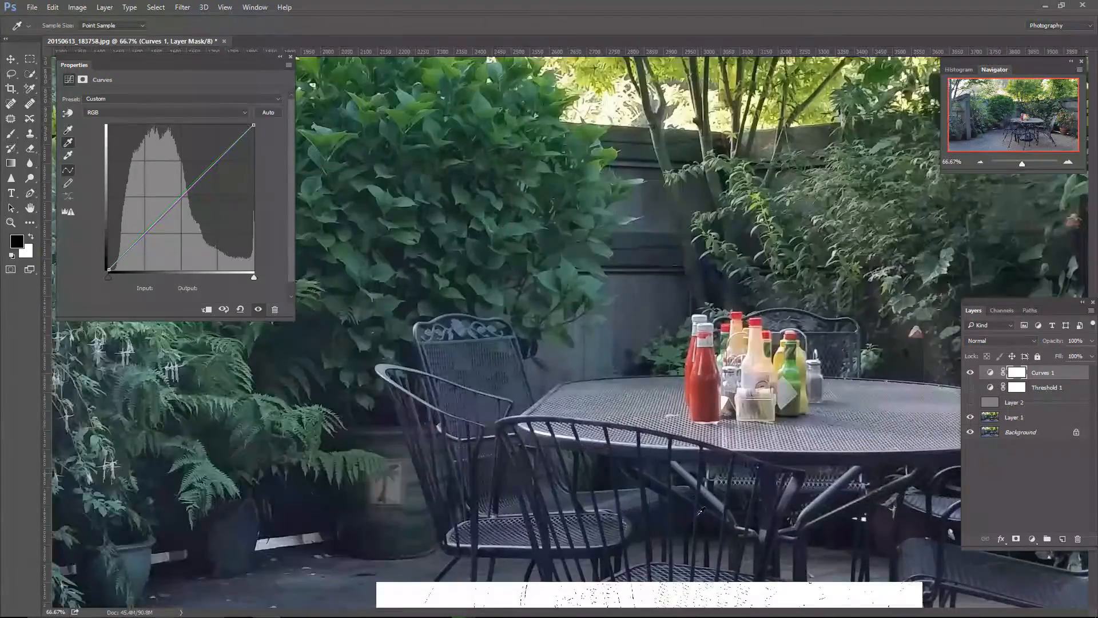
{"action": "left_click_drag", "start_coordinate": [700, 511], "coordinate": [415, 108]}
{"action": "key", "text": "ctrl+plus"}
{"action": "key", "text": "ctrl+plus"}
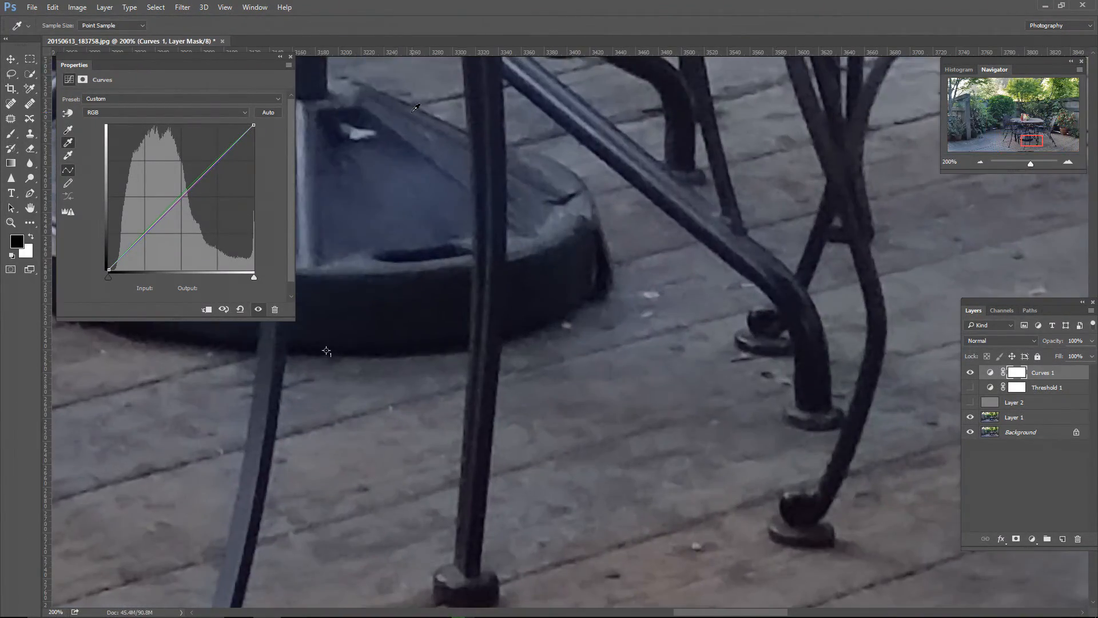
{"action": "left_click", "coordinate": [73, 130]}
{"action": "left_click", "coordinate": [327, 349]}
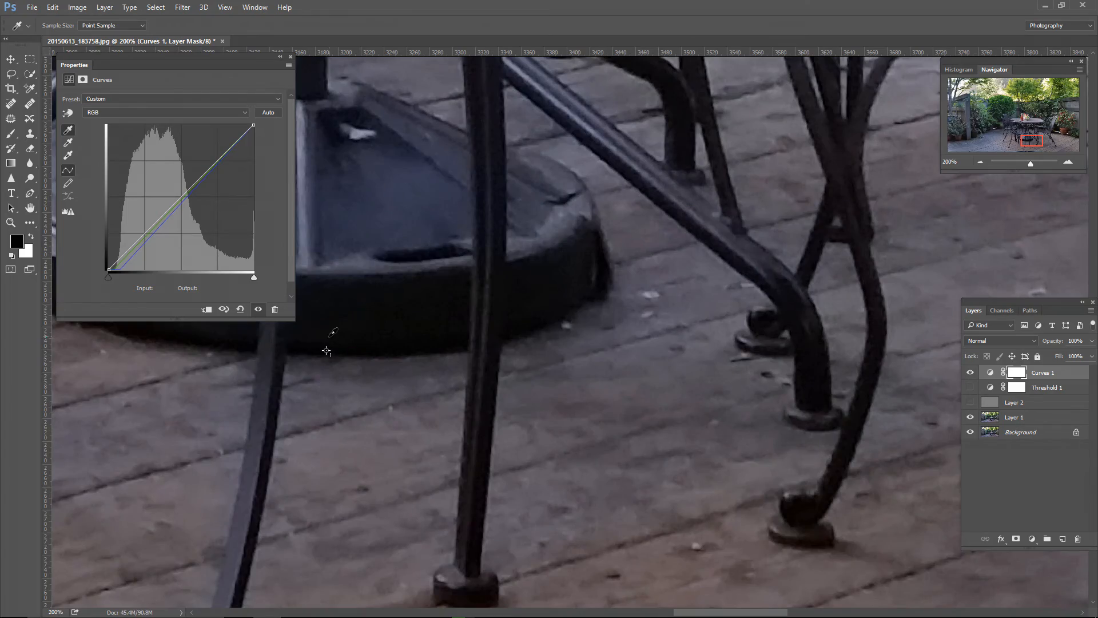
{"action": "key", "text": "ctrl+minus"}
{"action": "key", "text": "ctrl+minus"}
{"action": "key", "text": "ctrl+minus"}
{"action": "key", "text": "ctrl+minus"}
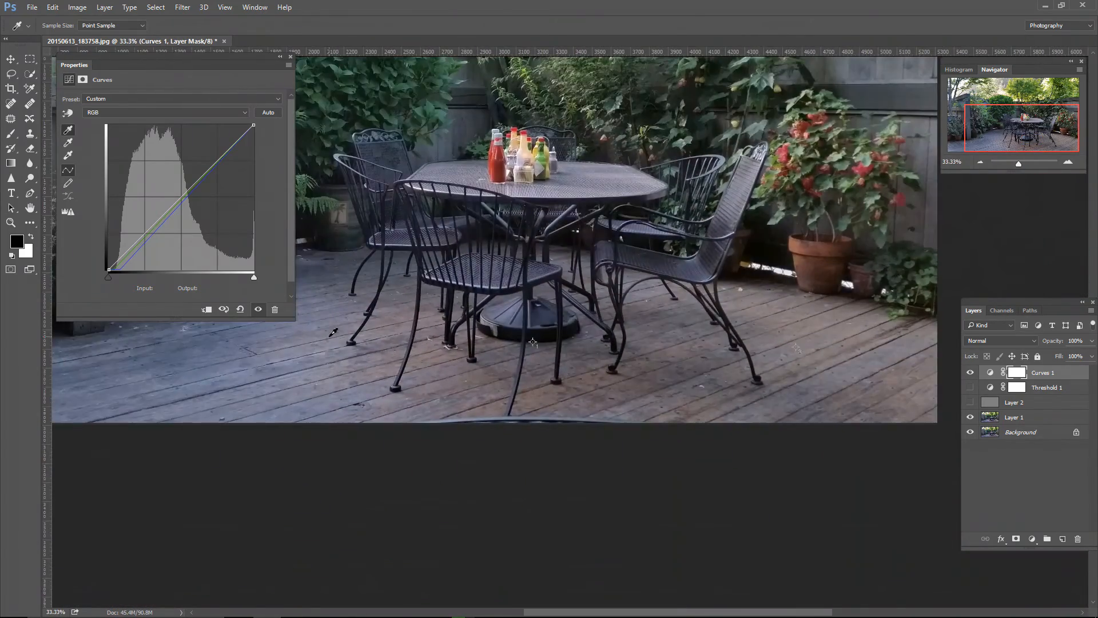
{"action": "key", "text": "ctrl+minus"}
{"action": "key", "text": "ctrl+minus"}
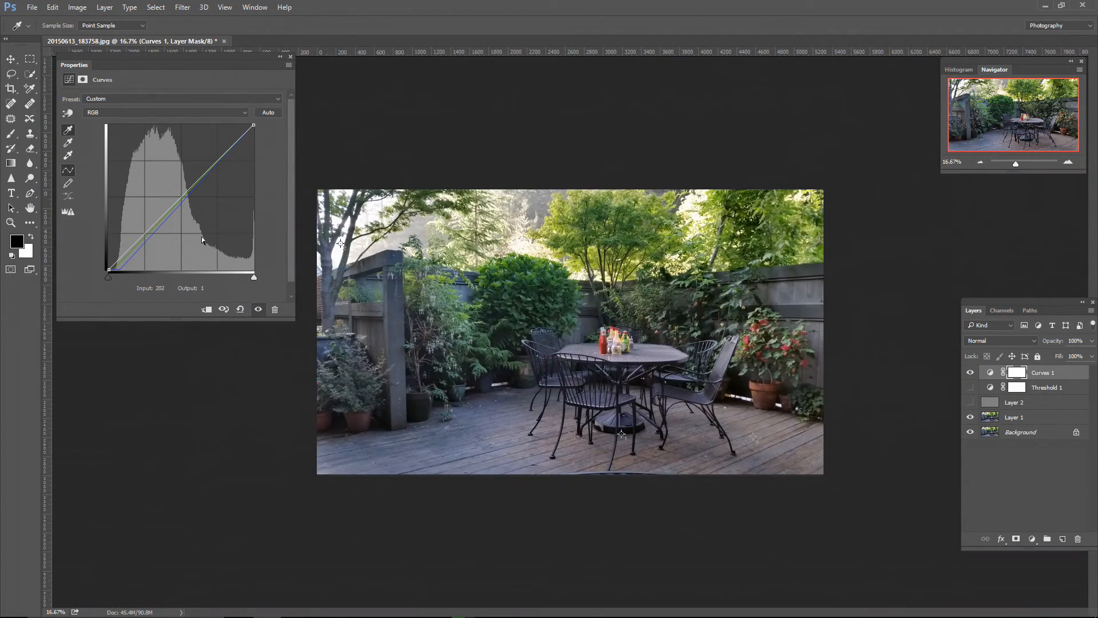
Step: Set the Curves 1 white point at the second sampler marker in the bright sky between the tree trunks
{"action": "left_click", "coordinate": [68, 155]}
{"action": "key", "text": "ctrl+plus"}
{"action": "key", "text": "ctrl+plus"}
{"action": "key", "text": "ctrl+plus"}
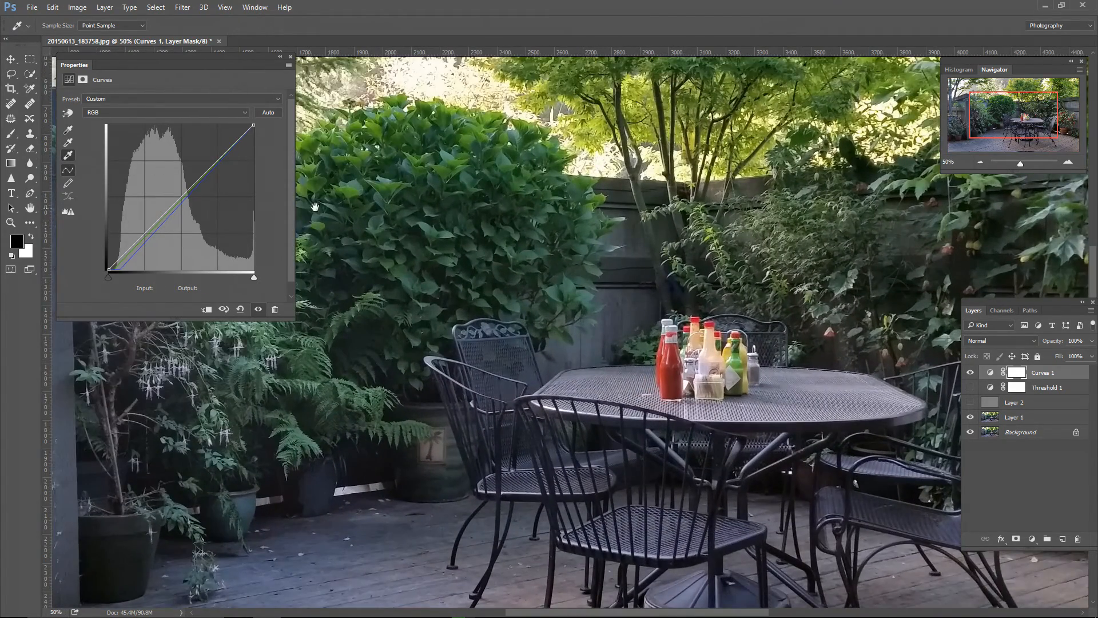
{"action": "left_click_drag", "start_coordinate": [315, 207], "coordinate": [624, 319]}
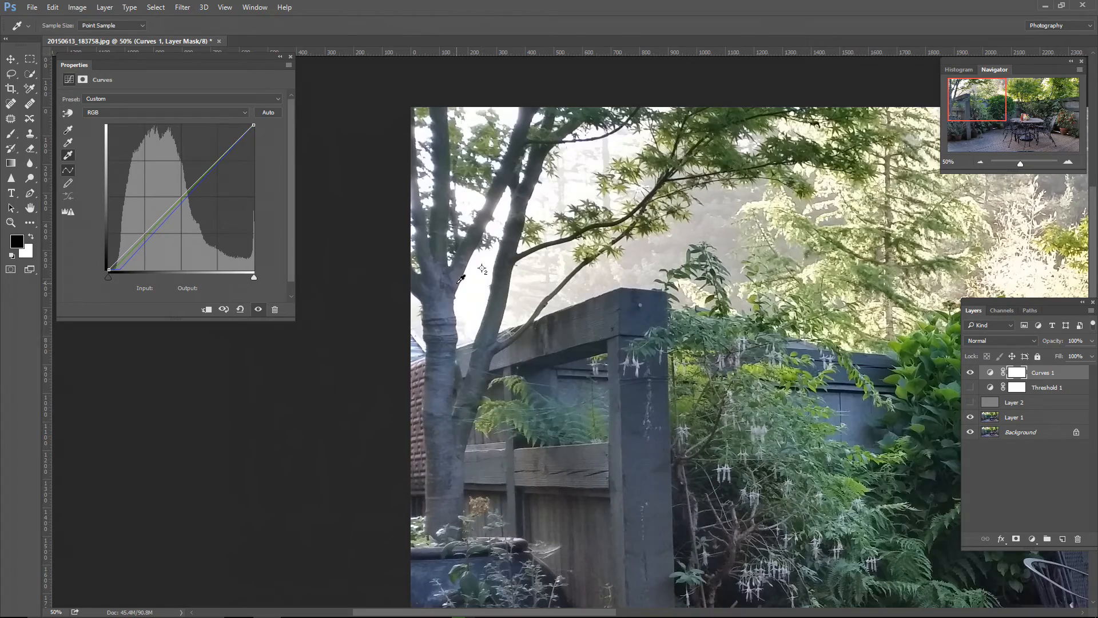
{"action": "key", "text": "ctrl+minus"}
{"action": "key", "text": "ctrl+minus"}
{"action": "key", "text": "ctrl+minus"}
{"action": "key", "text": "ctrl+minus"}
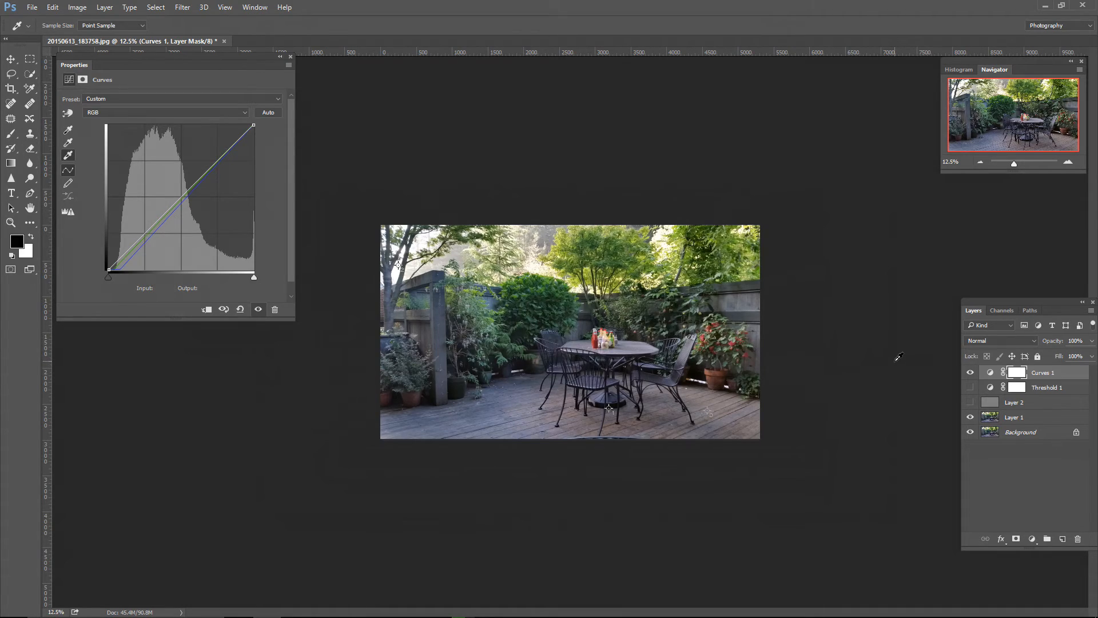
Step: Select Layer 2 and remove the sampler markers at the umbrella base and on the deck boards beside the chair
{"action": "key", "text": "ctrl+plus"}
{"action": "key", "text": "ctrl+plus"}
{"action": "key", "text": "ctrl+plus"}
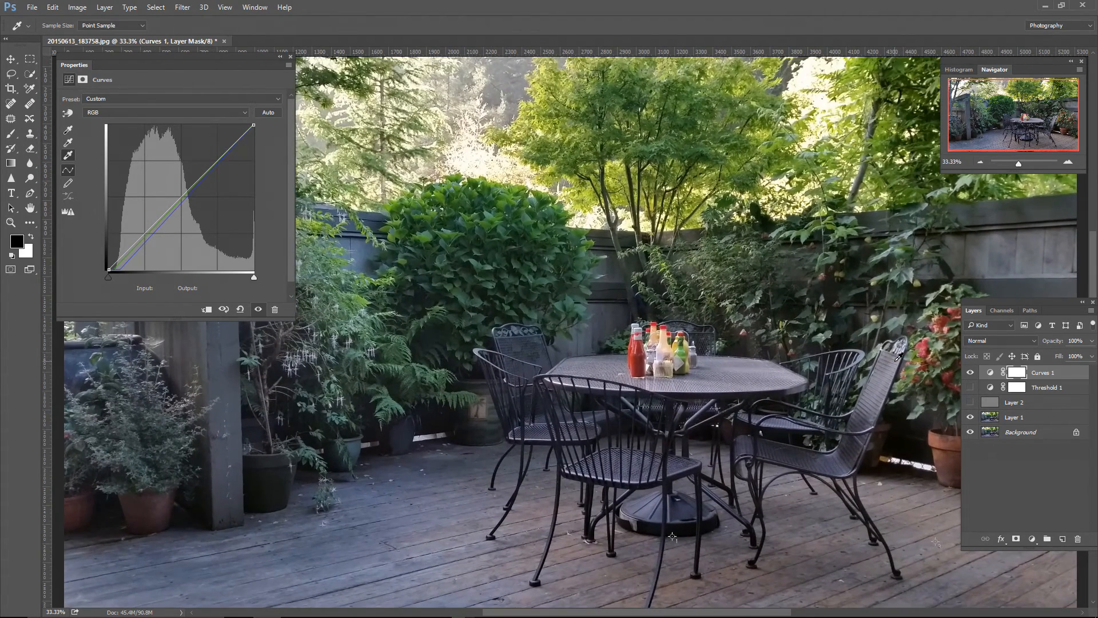
{"action": "left_click_drag", "start_coordinate": [724, 449], "coordinate": [690, 352]}
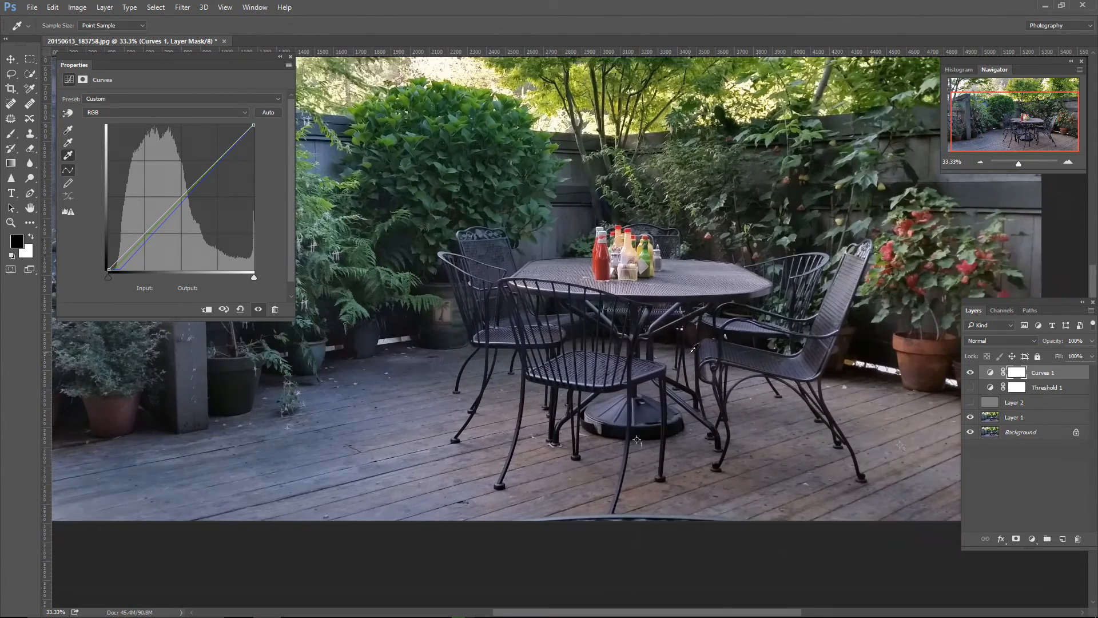
{"action": "key", "text": "ctrl+plus"}
{"action": "key", "text": "ctrl+plus"}
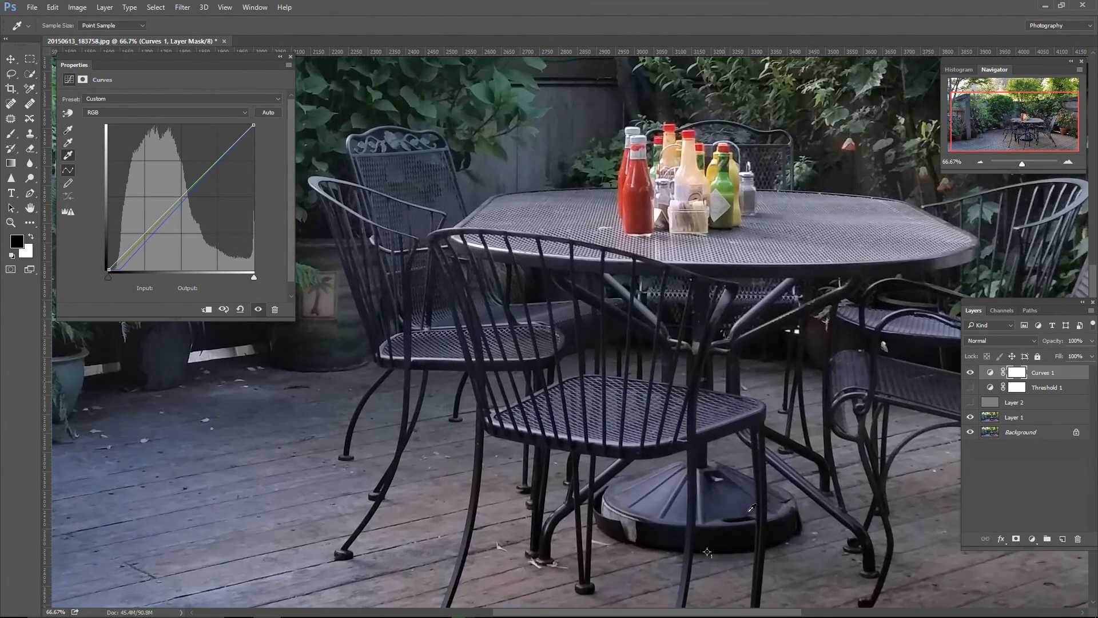
{"action": "left_click", "coordinate": [1026, 403]}
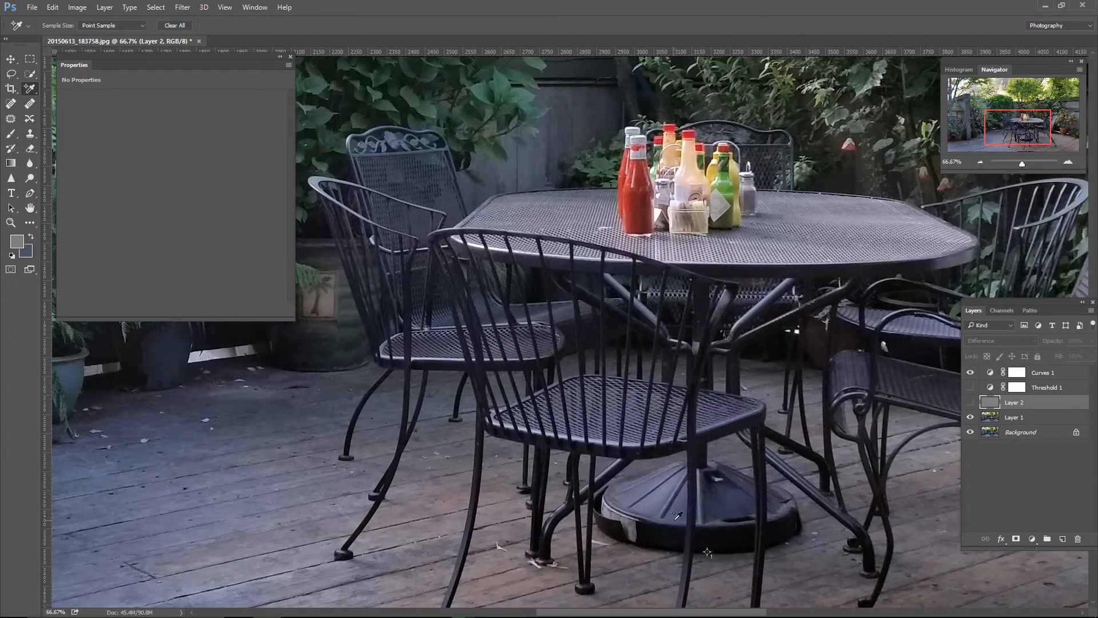
{"action": "left_click", "coordinate": [707, 552], "text": "alt"}
{"action": "left_click_drag", "start_coordinate": [811, 457], "coordinate": [613, 316]}
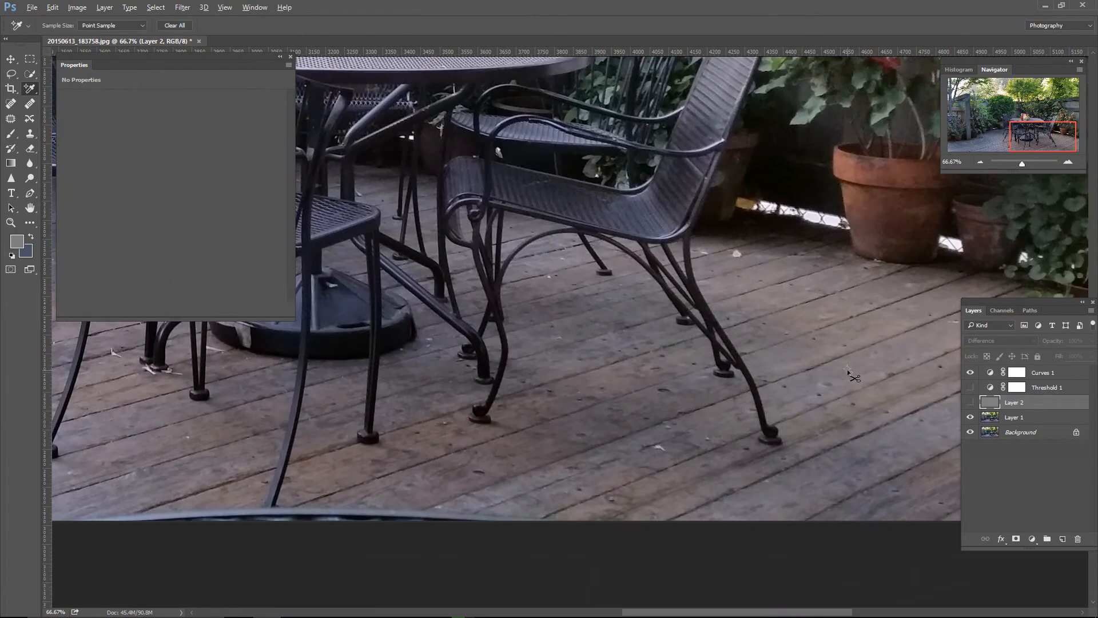
Step: Remove the remaining sampler marker in the bright sky between the tree trunks
{"action": "left_click_drag", "start_coordinate": [451, 341], "coordinate": [845, 520]}
{"action": "left_click_drag", "start_coordinate": [713, 363], "coordinate": [972, 486]}
{"action": "left_click_drag", "start_coordinate": [572, 259], "coordinate": [857, 414]}
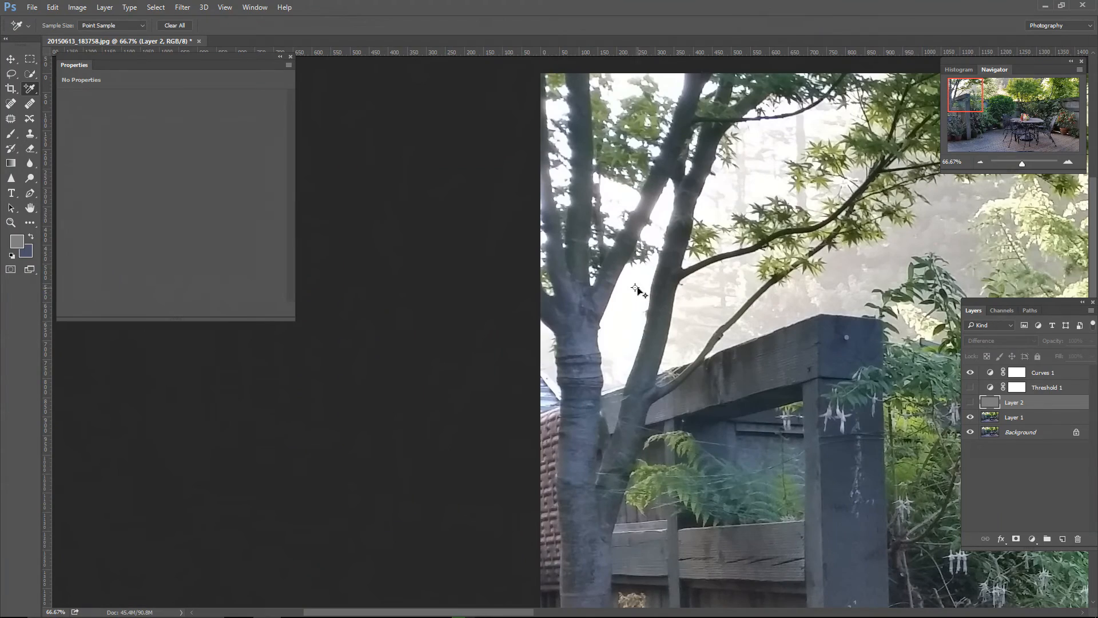
{"action": "left_click", "coordinate": [634, 287], "text": "alt"}
{"action": "key", "text": "ctrl+minus"}
{"action": "key", "text": "ctrl+minus"}
{"action": "key", "text": "ctrl+minus"}
{"action": "key", "text": "ctrl+minus"}
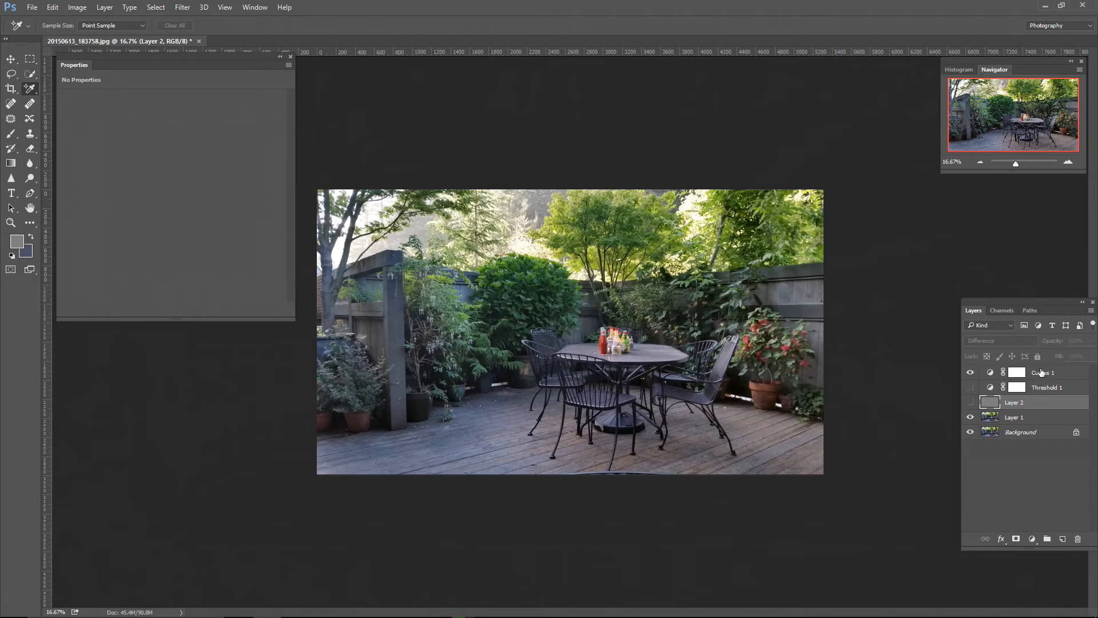
Step: Delete the Curves 1, Threshold 1 and Layer 2 layers, and duplicate Layer 1
{"action": "left_click", "coordinate": [1042, 372], "text": "shift"}
{"action": "left_click_drag", "start_coordinate": [1042, 373], "coordinate": [1078, 538]}
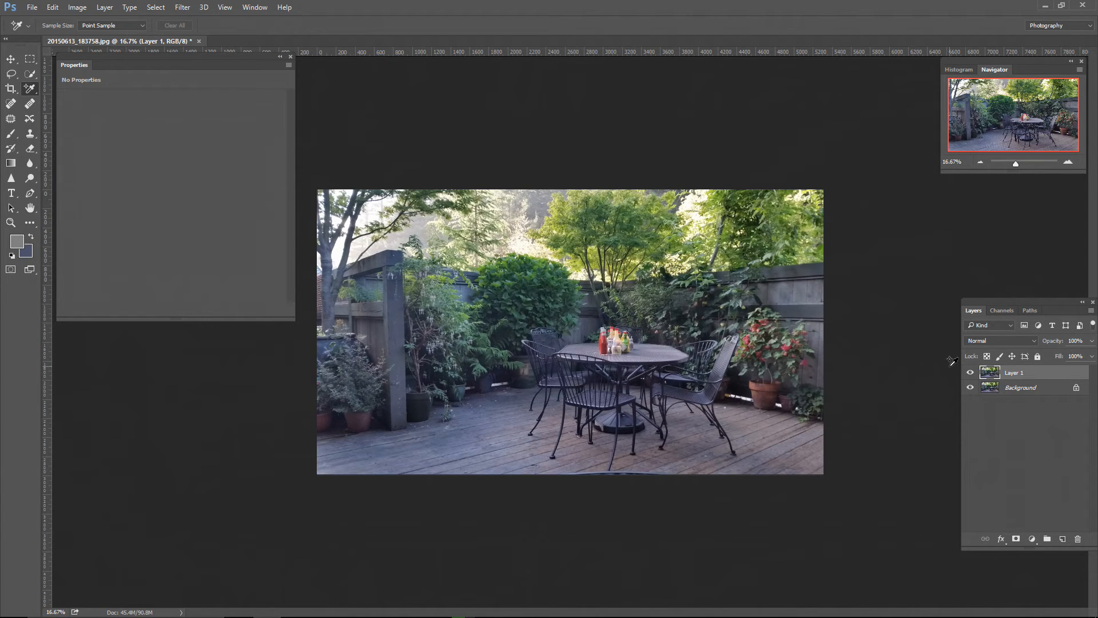
{"action": "left_click_drag", "start_coordinate": [1028, 374], "coordinate": [1079, 539]}
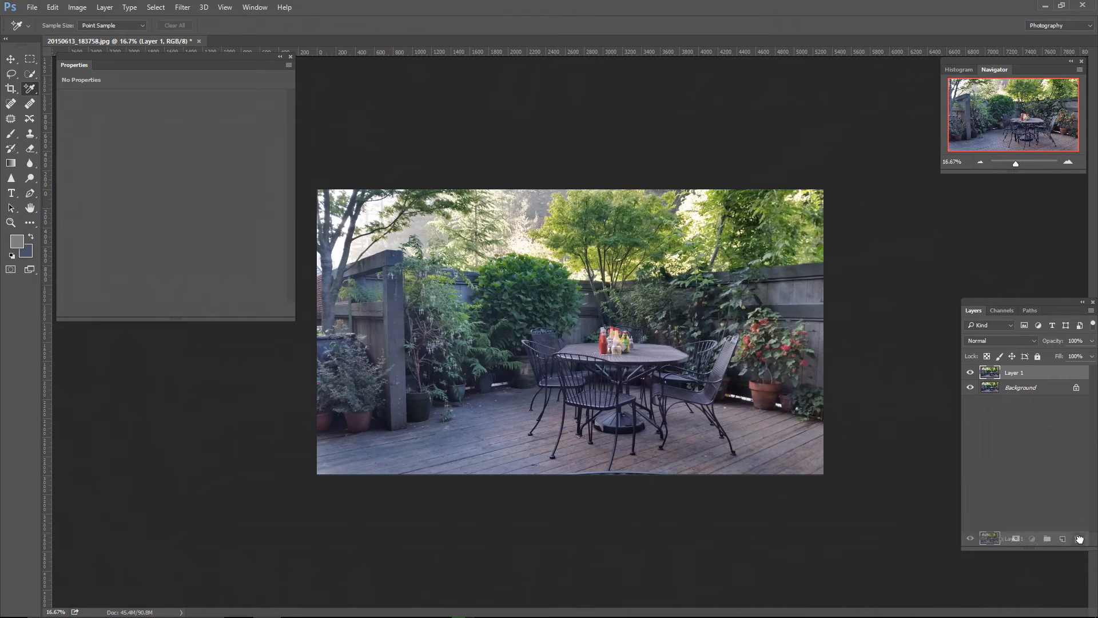
{"action": "left_click_drag", "start_coordinate": [1060, 540], "coordinate": [1060, 541]}
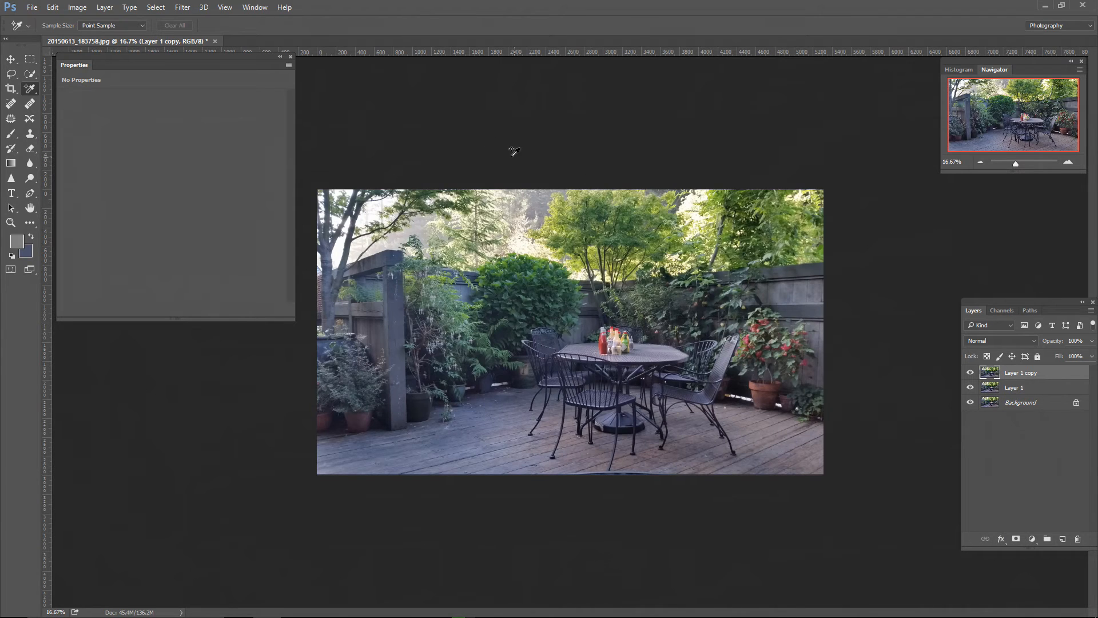
Step: Apply the Average blur filter to Layer 1 copy
{"action": "left_click", "coordinate": [182, 8]}
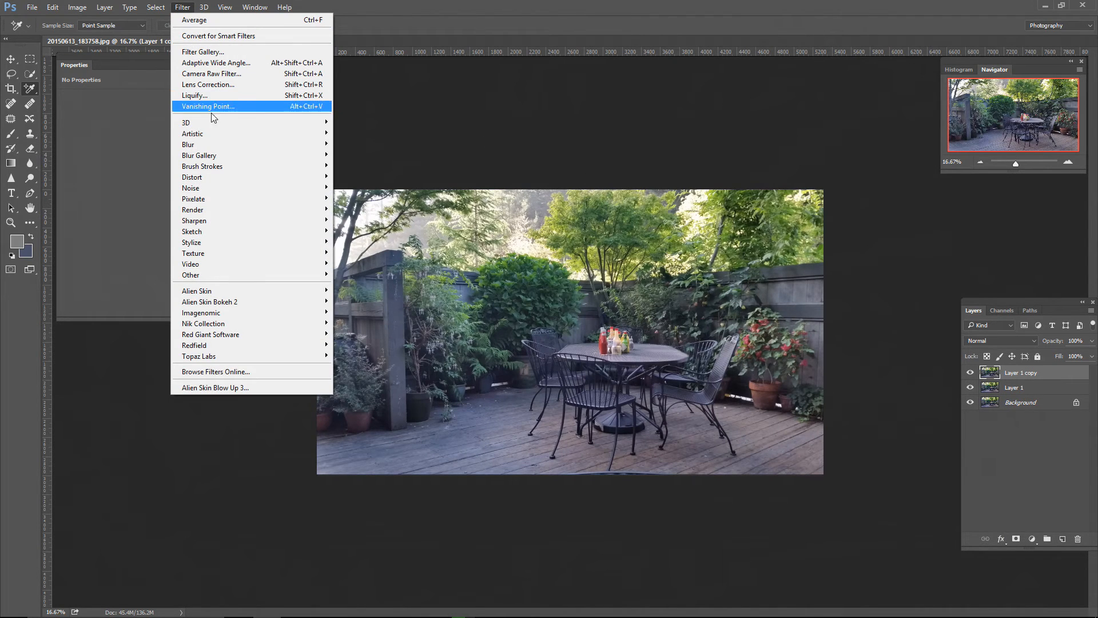
{"action": "mouse_move", "coordinate": [201, 146]}
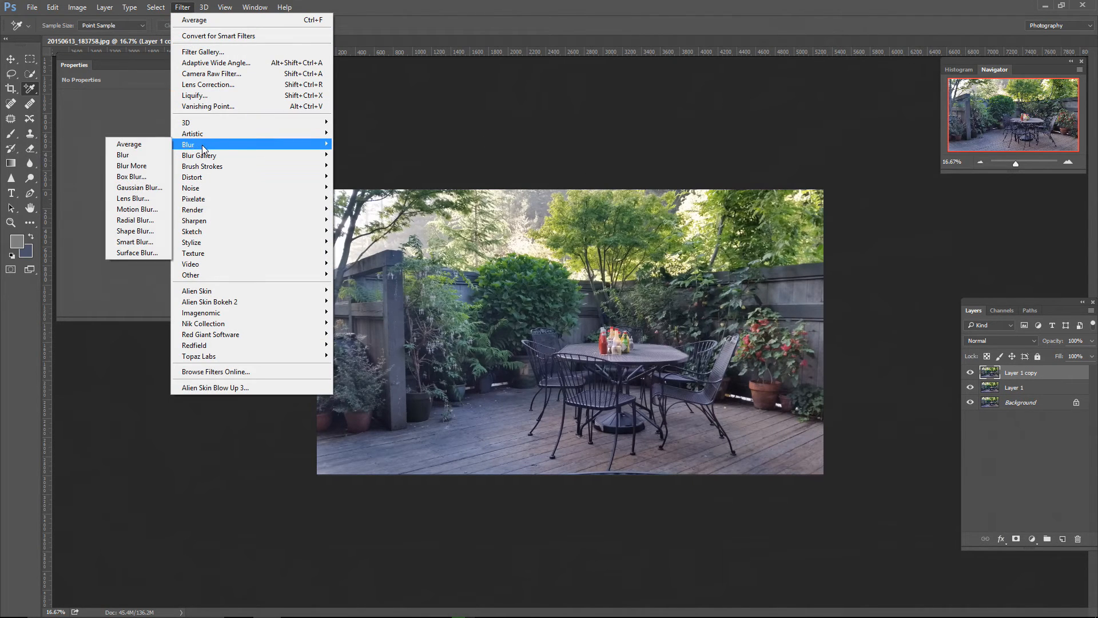
{"action": "left_click", "coordinate": [143, 143]}
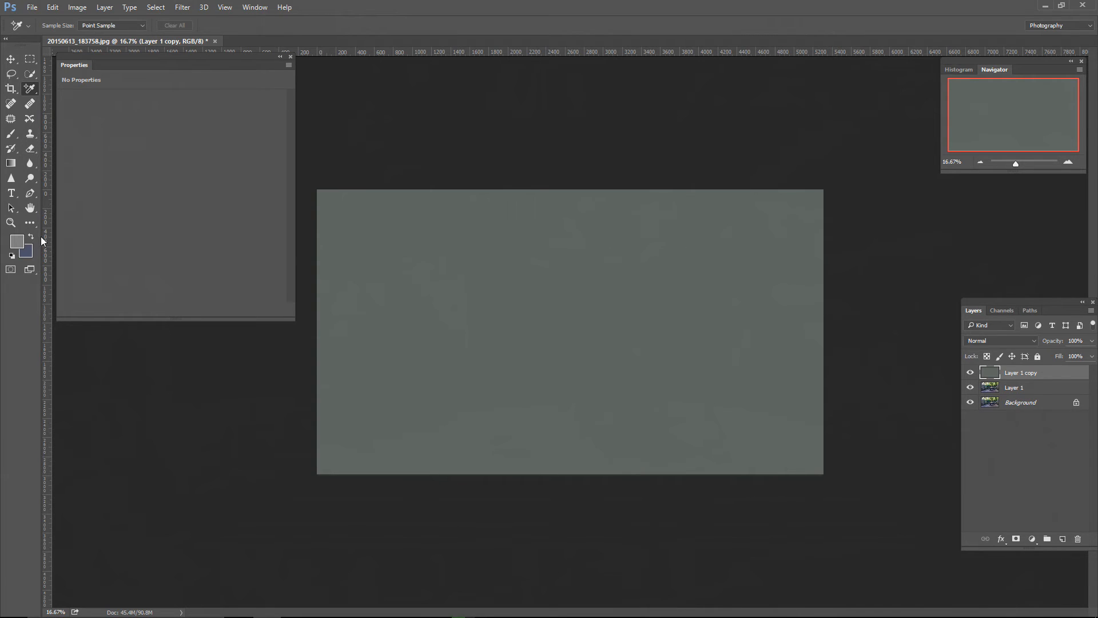
Step: Sample the averaged layer in the foreground Color Picker to examine its color values, without keeping the color
{"action": "left_click", "coordinate": [18, 243]}
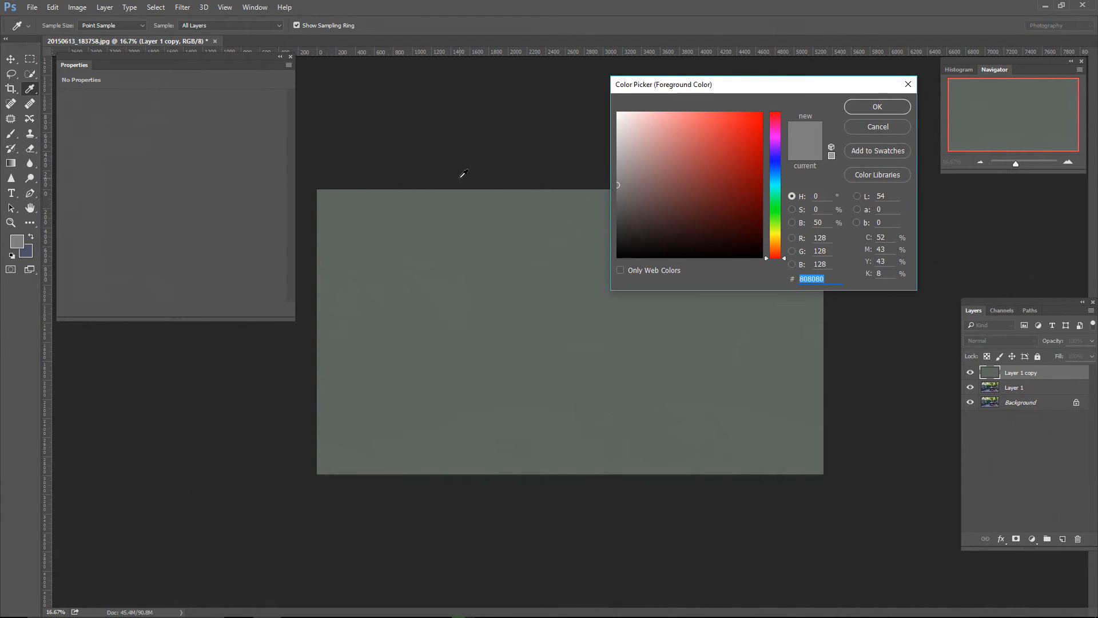
{"action": "left_click", "coordinate": [557, 280]}
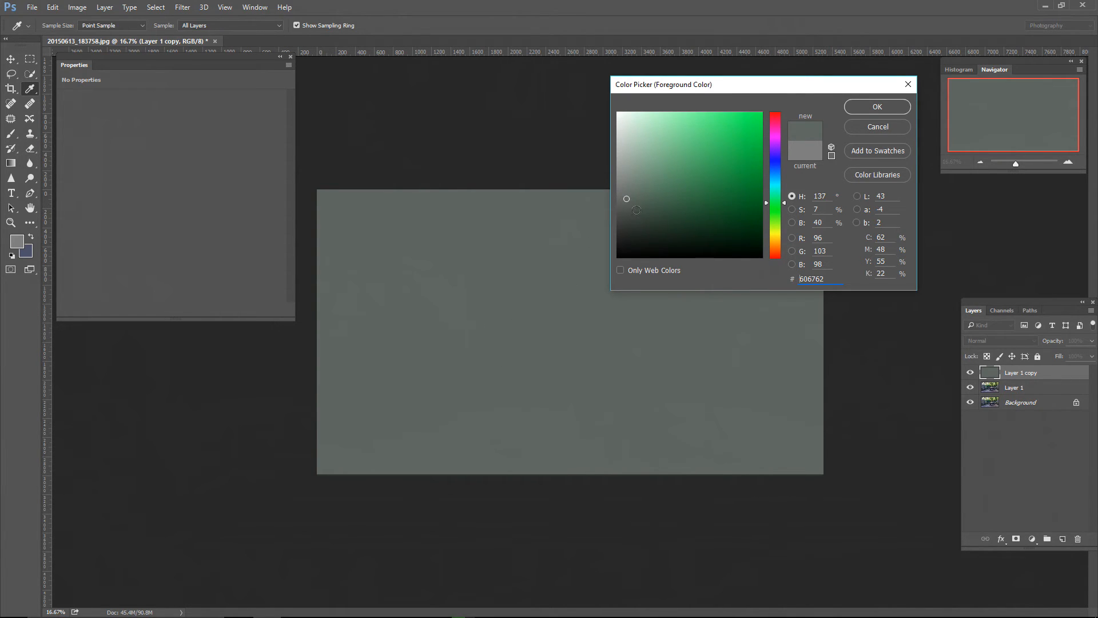
{"action": "mouse_move", "coordinate": [626, 199]}
{"action": "left_mouse_down"}
{"action": "mouse_move", "coordinate": [616, 199]}
{"action": "mouse_move", "coordinate": [595, 139]}
{"action": "mouse_move", "coordinate": [603, 189]}
{"action": "mouse_move", "coordinate": [605, 172]}
{"action": "mouse_move", "coordinate": [651, 206]}
{"action": "mouse_move", "coordinate": [723, 203]}
{"action": "mouse_move", "coordinate": [631, 211]}
{"action": "left_mouse_up"}
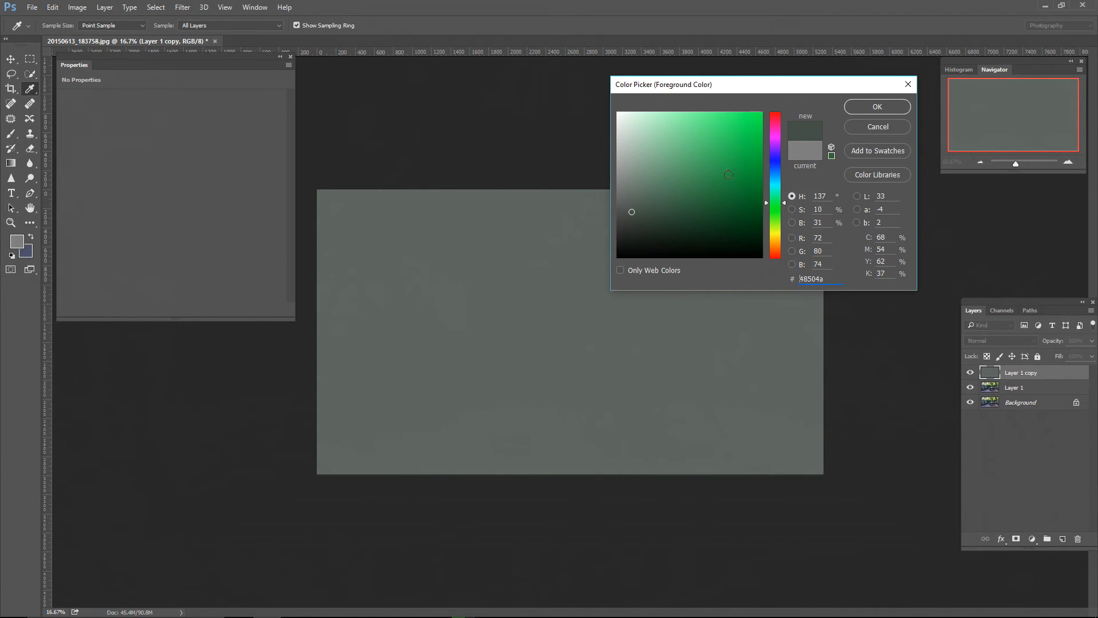
{"action": "left_click", "coordinate": [877, 126]}
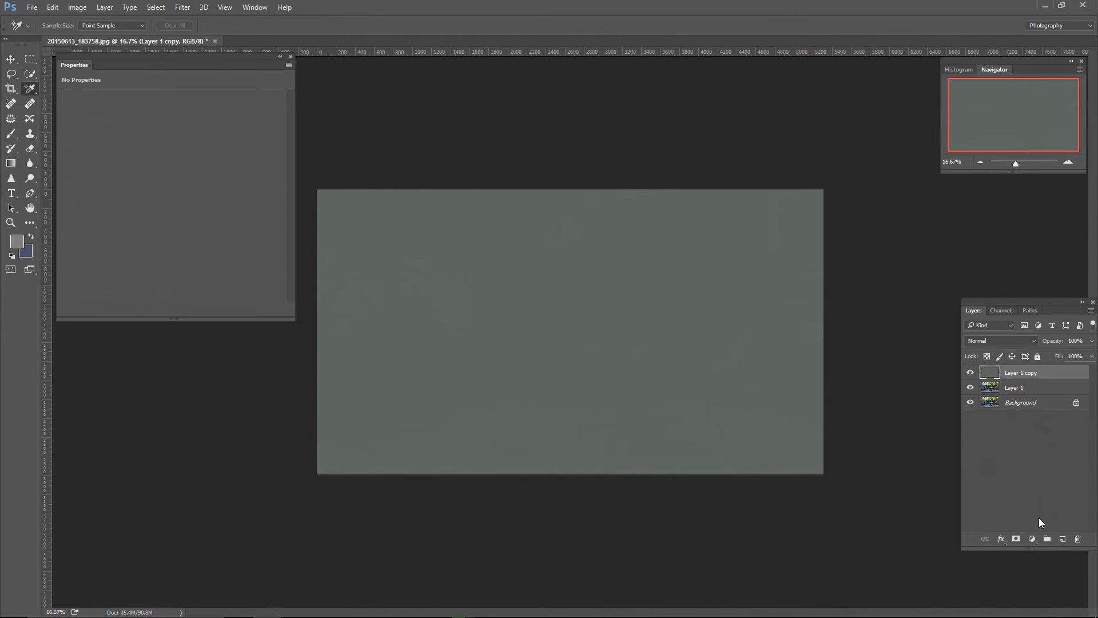
Step: Add a Threshold adjustment layer and a Curves adjustment layer above Layer 1 copy
{"action": "left_click", "coordinate": [1032, 539]}
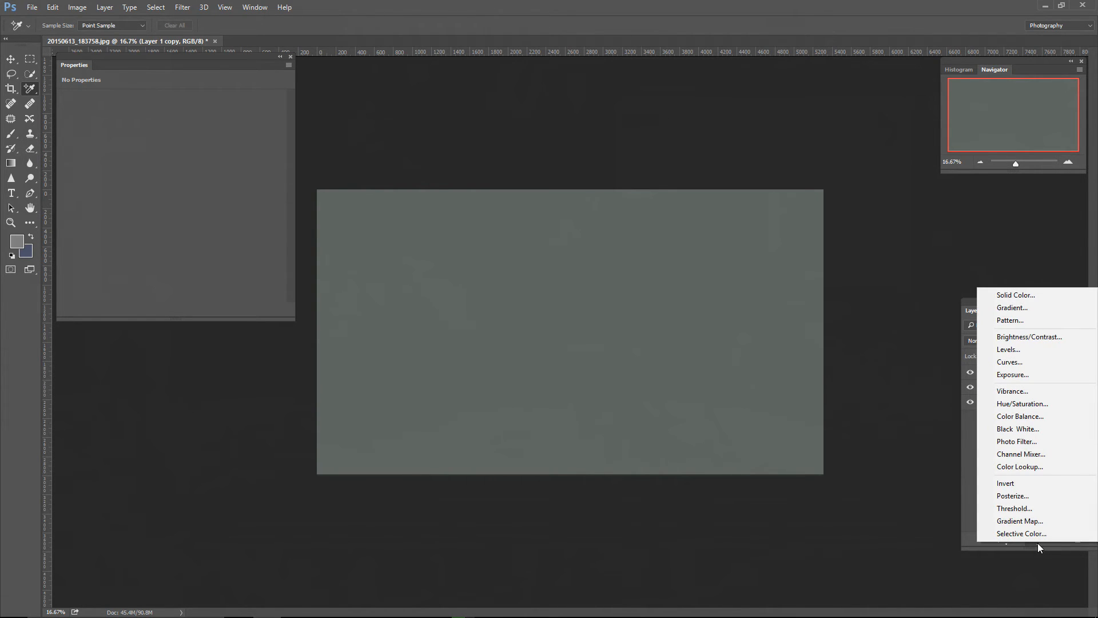
{"action": "left_click", "coordinate": [1031, 508]}
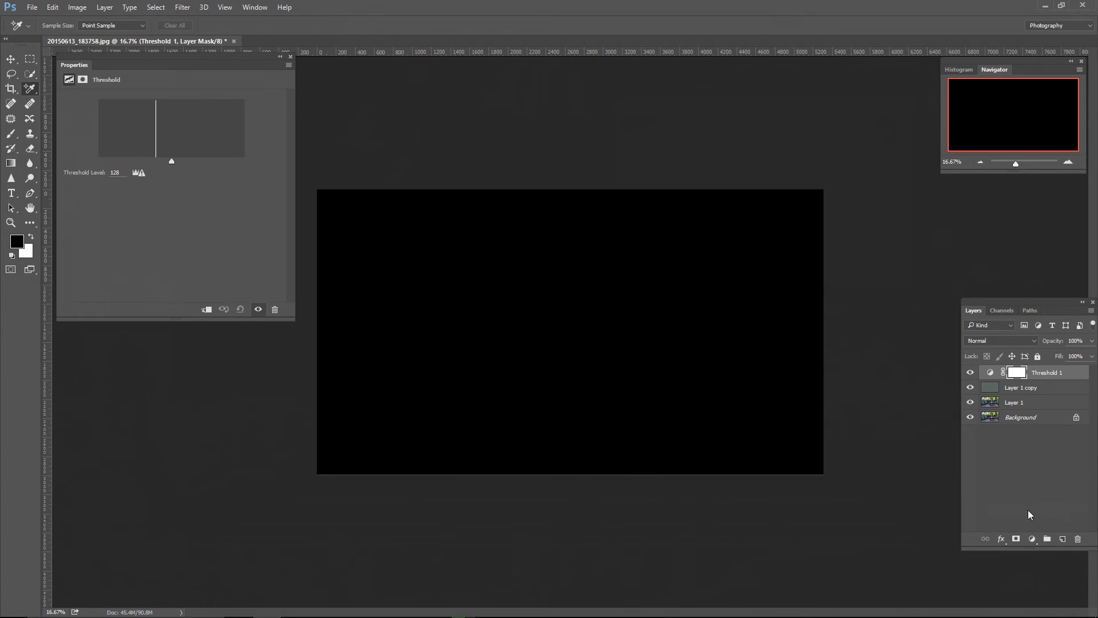
{"action": "left_click", "coordinate": [1032, 540]}
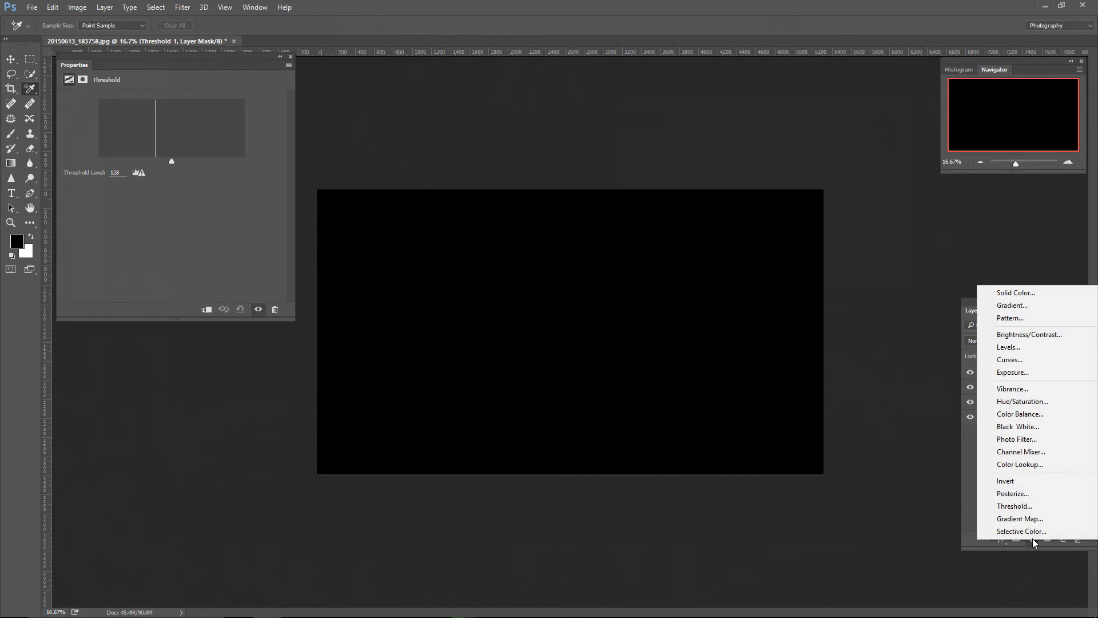
{"action": "left_click", "coordinate": [1001, 372]}
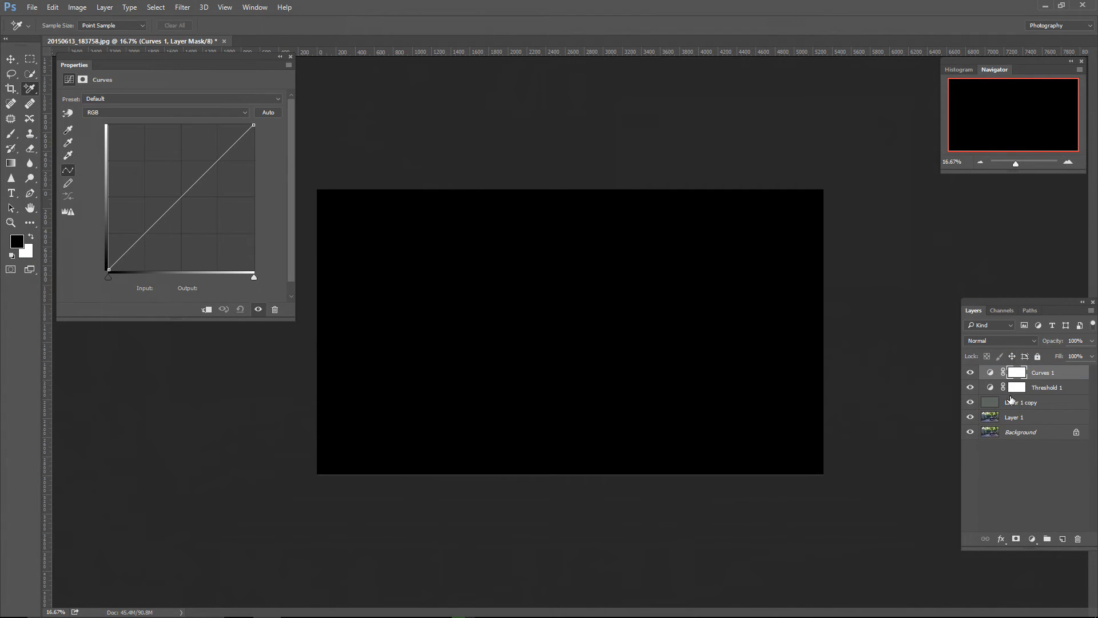
Step: Hide Layer 1 copy and lower the Threshold 1 level to 16 to isolate the darkest pixels
{"action": "left_click", "coordinate": [970, 403]}
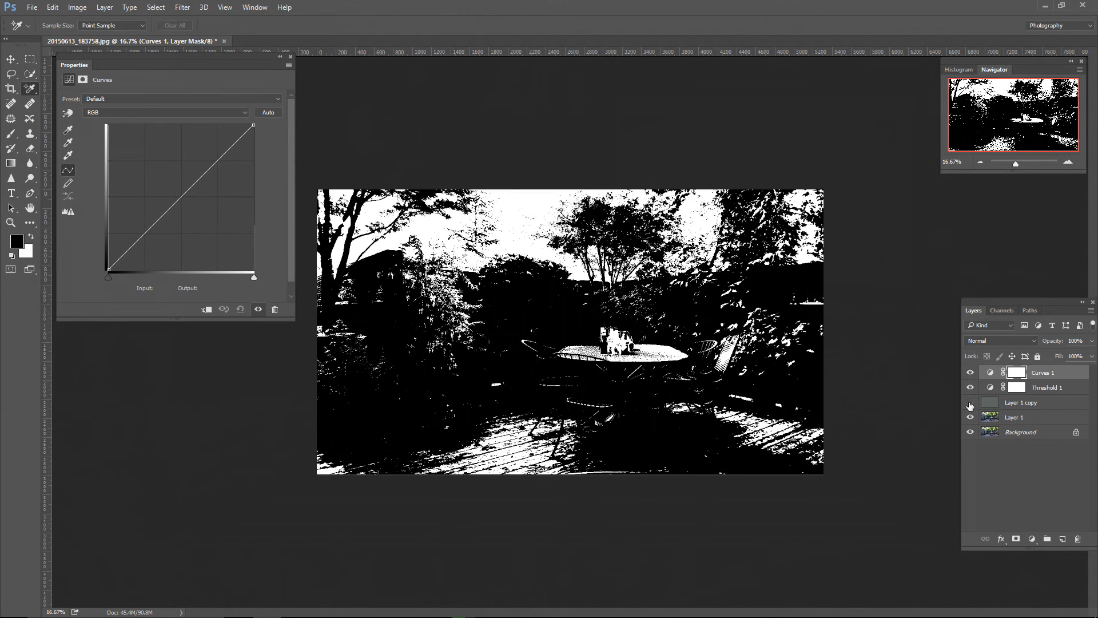
{"action": "left_click", "coordinate": [1042, 389]}
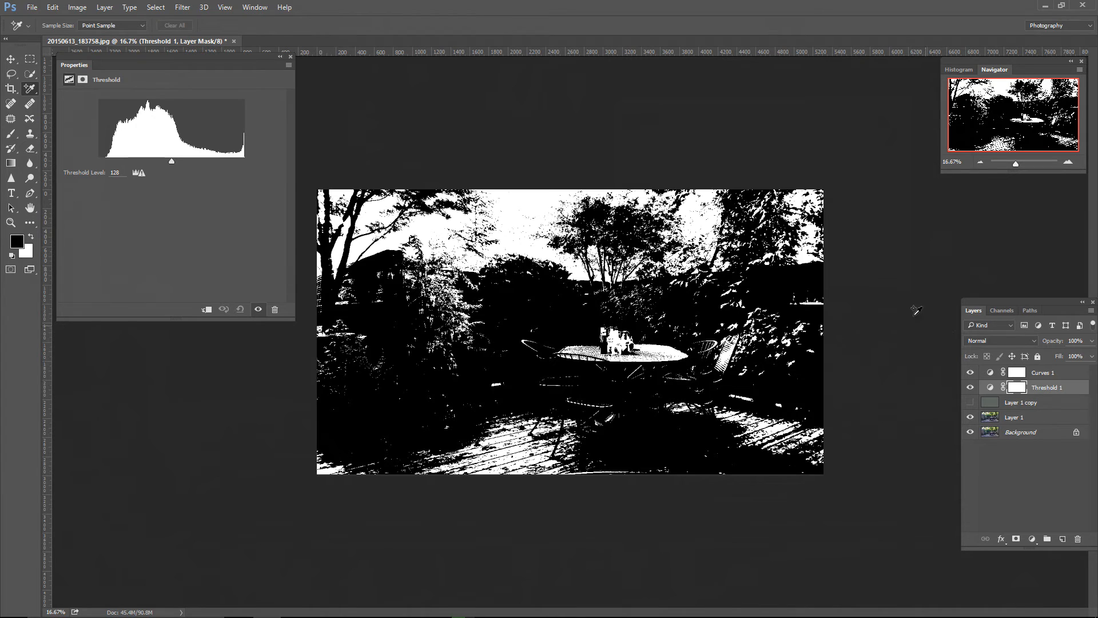
{"action": "left_click_drag", "start_coordinate": [172, 160], "coordinate": [103, 162]}
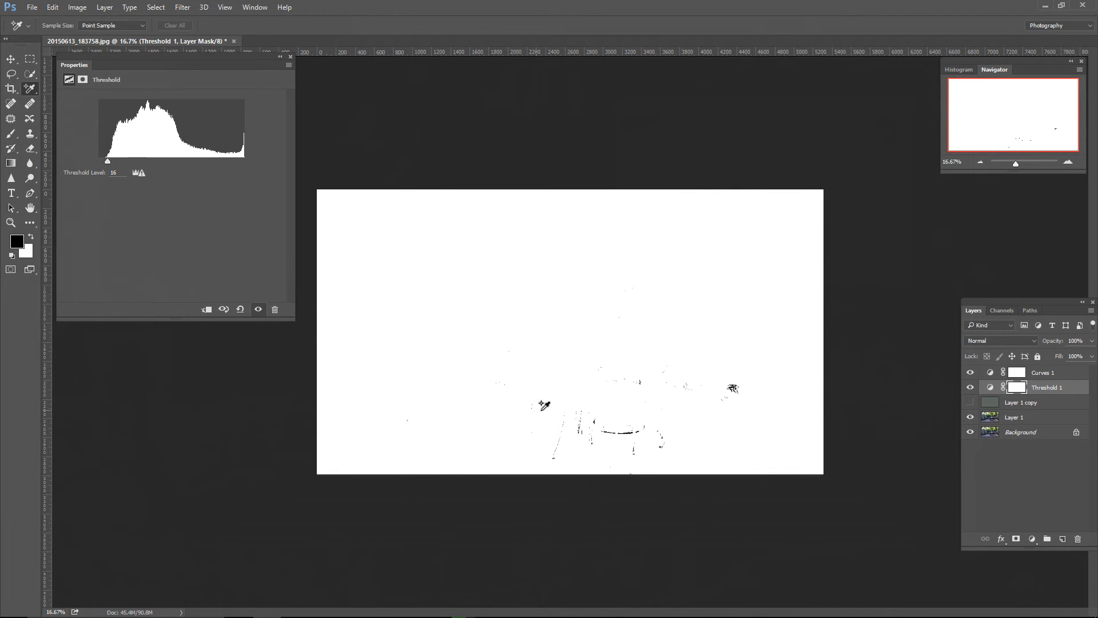
Step: Place the first Color Sampler point in the solid black band along the edge of the umbrella base
{"action": "key", "text": "ctrl+plus"}
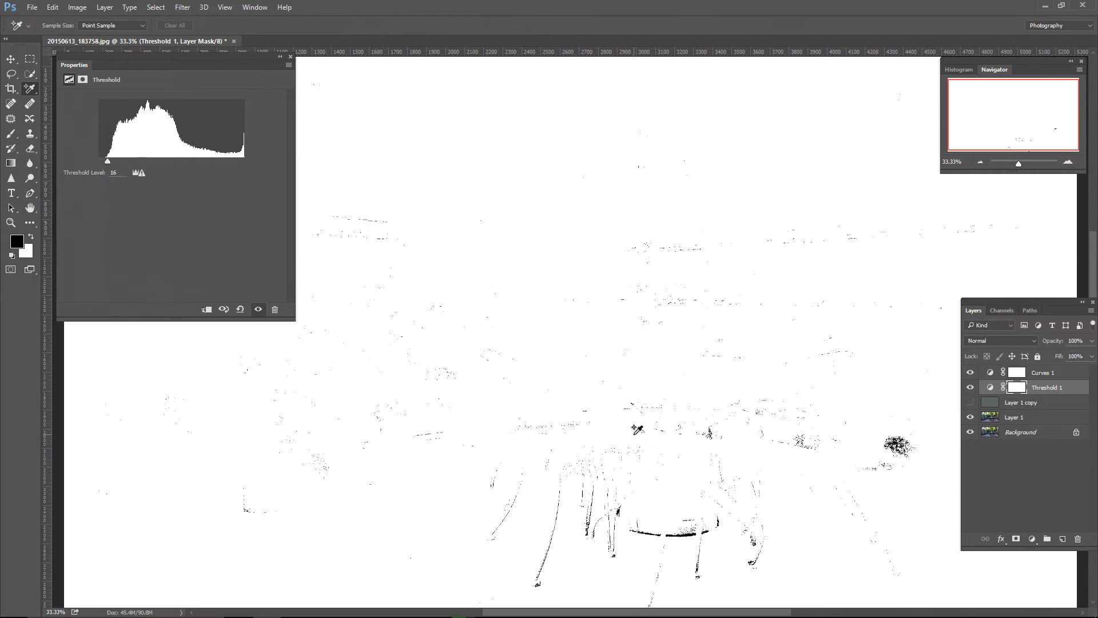
{"action": "left_click_drag", "start_coordinate": [663, 453], "coordinate": [576, 209]}
{"action": "key", "text": "ctrl+plus"}
{"action": "key", "text": "ctrl+plus"}
{"action": "key", "text": "ctrl+plus"}
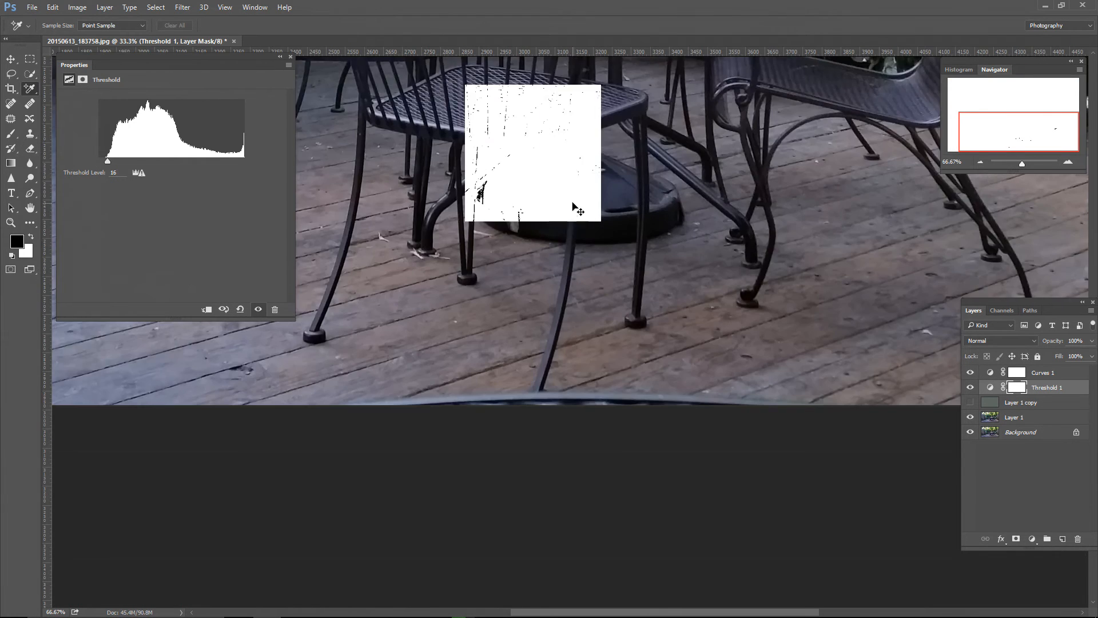
{"action": "key", "text": "ctrl+plus"}
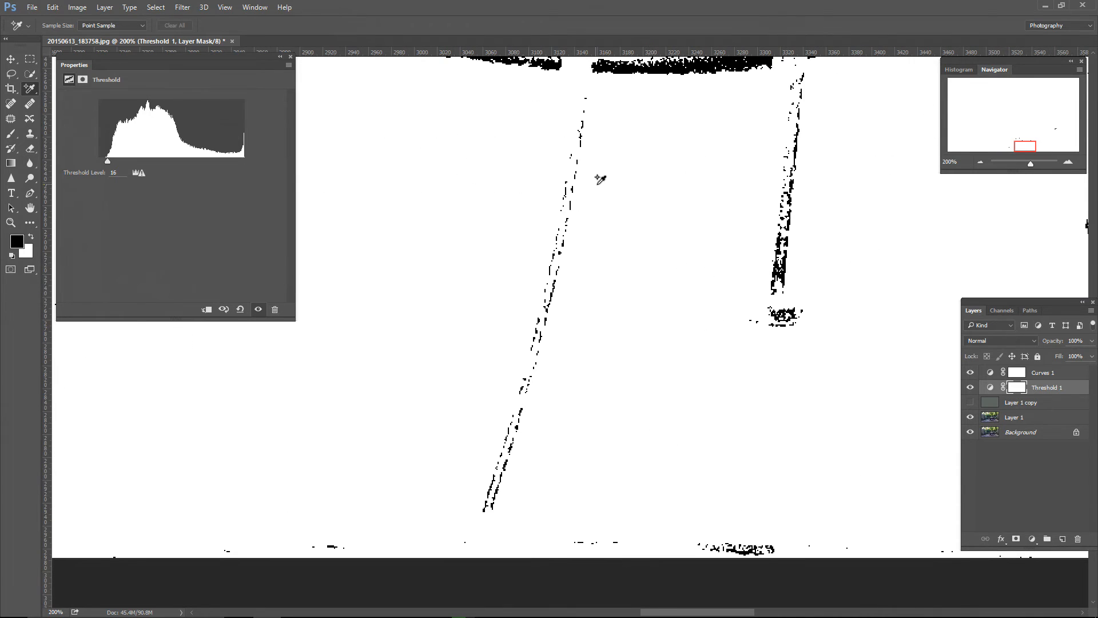
{"action": "left_click", "coordinate": [624, 68]}
Step: Raise the Threshold 1 level to 254 and place the second Color Sampler point in the white sky patch between the tree trunks
{"action": "key", "text": "ctrl+minus"}
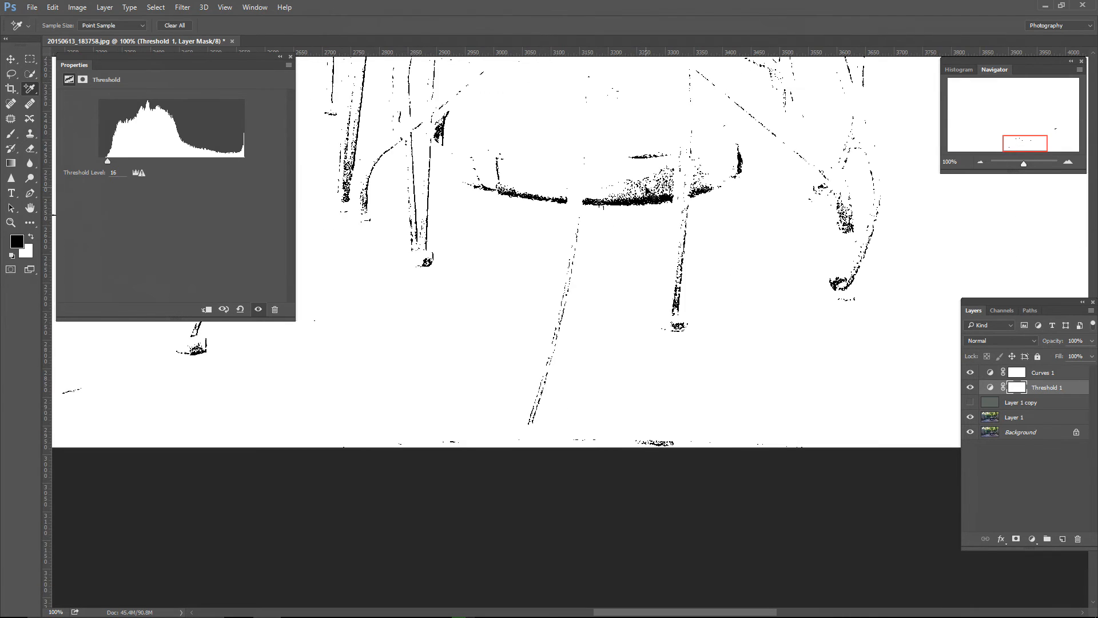
{"action": "key", "text": "ctrl+minus"}
{"action": "key", "text": "ctrl+minus"}
{"action": "key", "text": "ctrl+minus"}
{"action": "key", "text": "ctrl+minus"}
{"action": "key", "text": "ctrl+minus"}
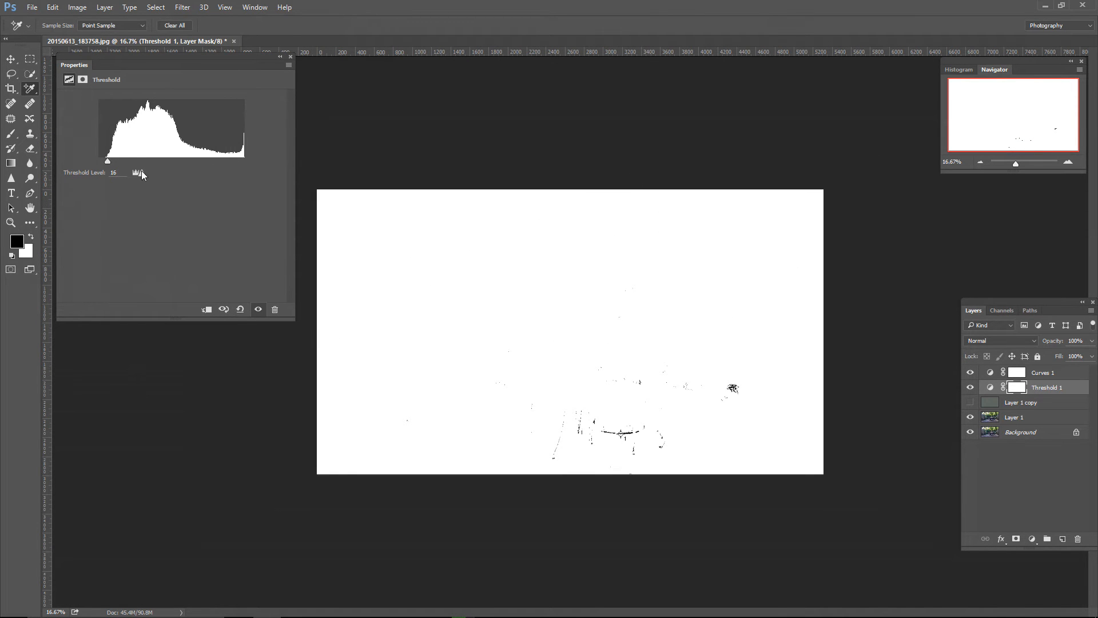
{"action": "left_click_drag", "start_coordinate": [108, 162], "coordinate": [242, 167]}
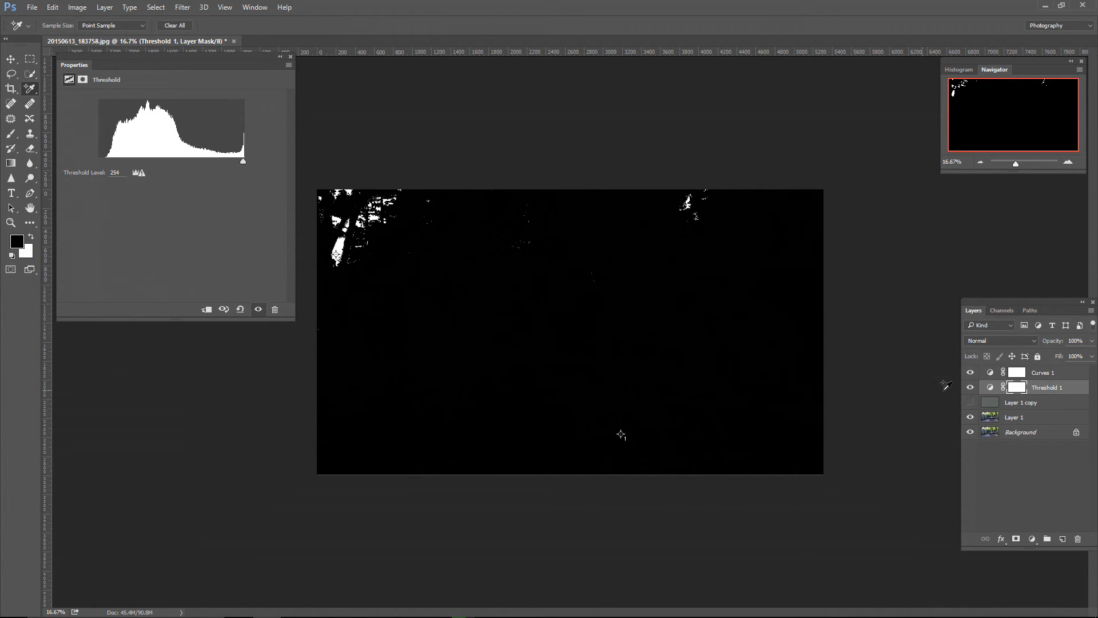
Step: Show Layer 1 copy and set its blend mode to Difference
{"action": "left_click", "coordinate": [1013, 403]}
{"action": "left_click", "coordinate": [970, 404]}
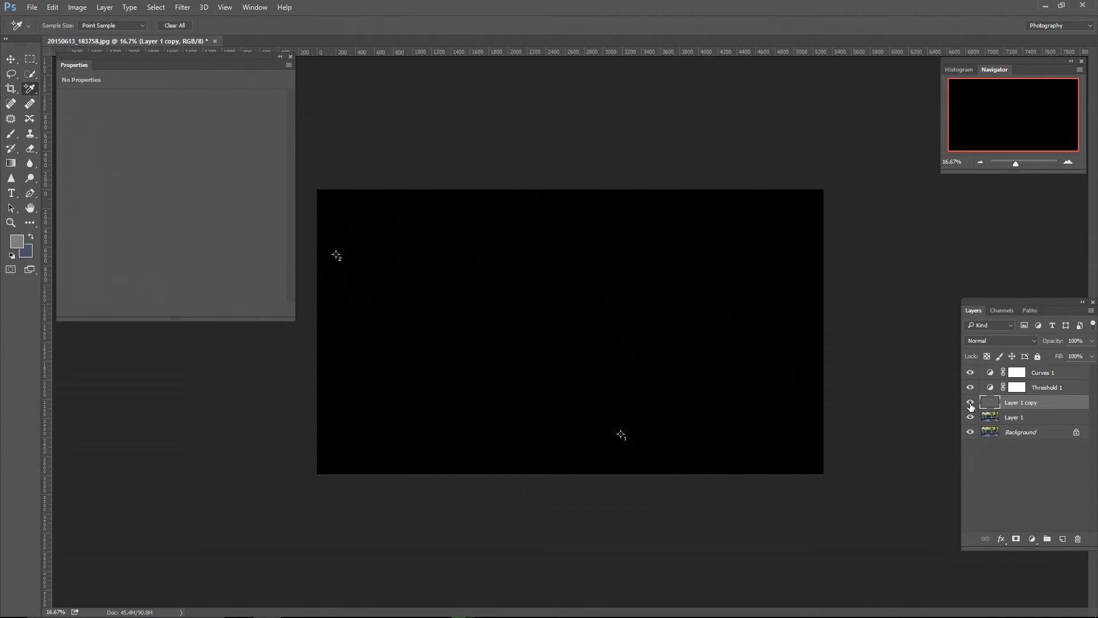
{"action": "left_click", "coordinate": [995, 341]}
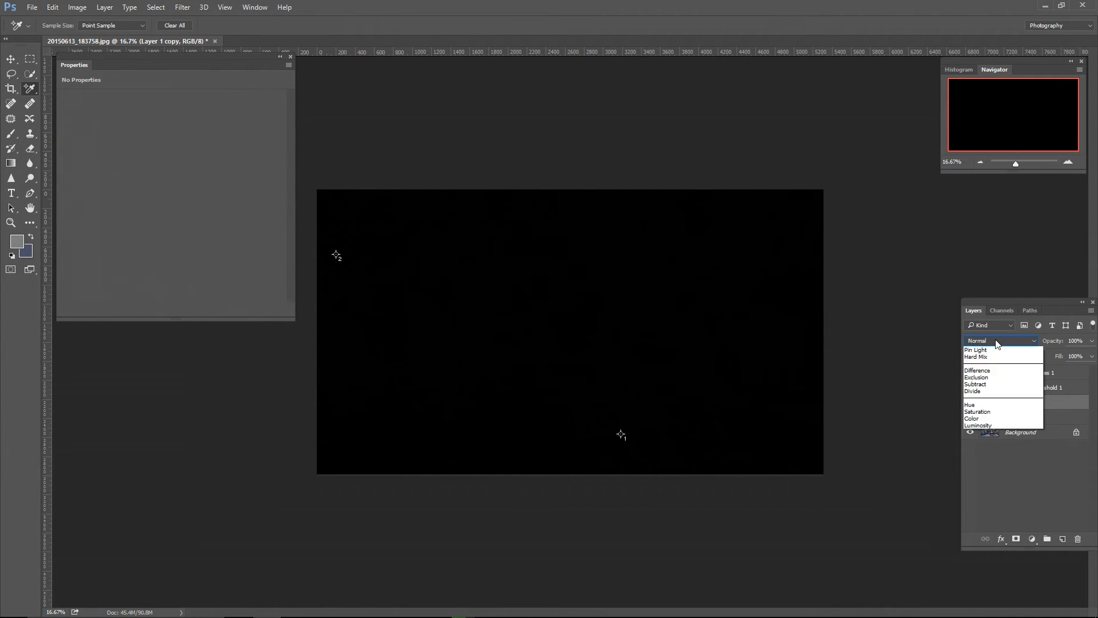
{"action": "left_click", "coordinate": [999, 509]}
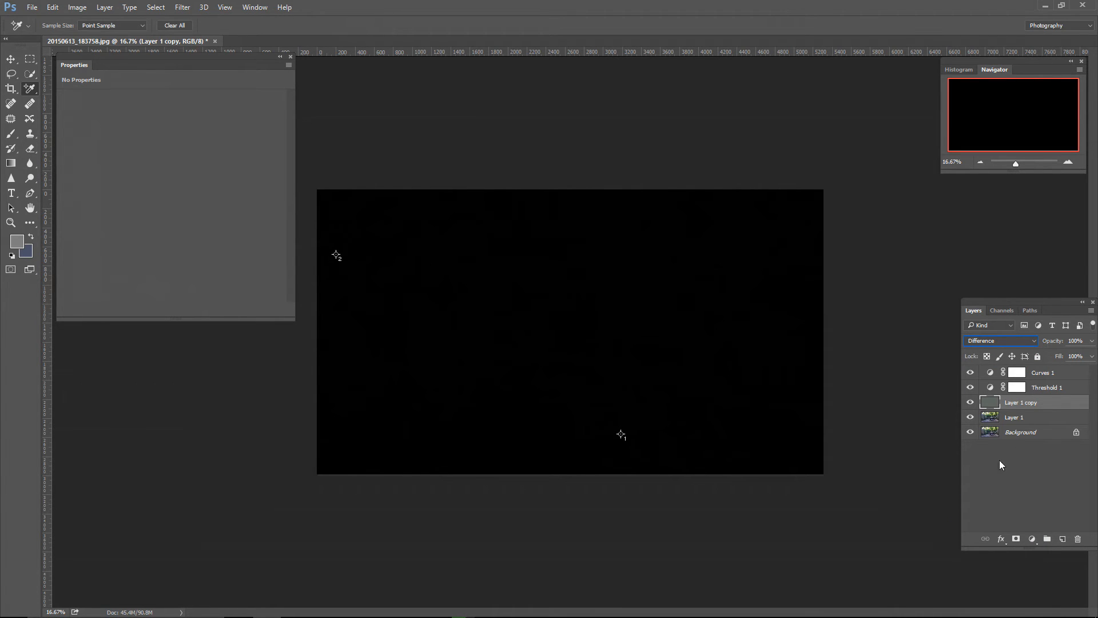
Step: Lower the Threshold 1 level to 5 and place the third Color Sampler point in the black patch on the wooden post's edge
{"action": "left_click", "coordinate": [1047, 389]}
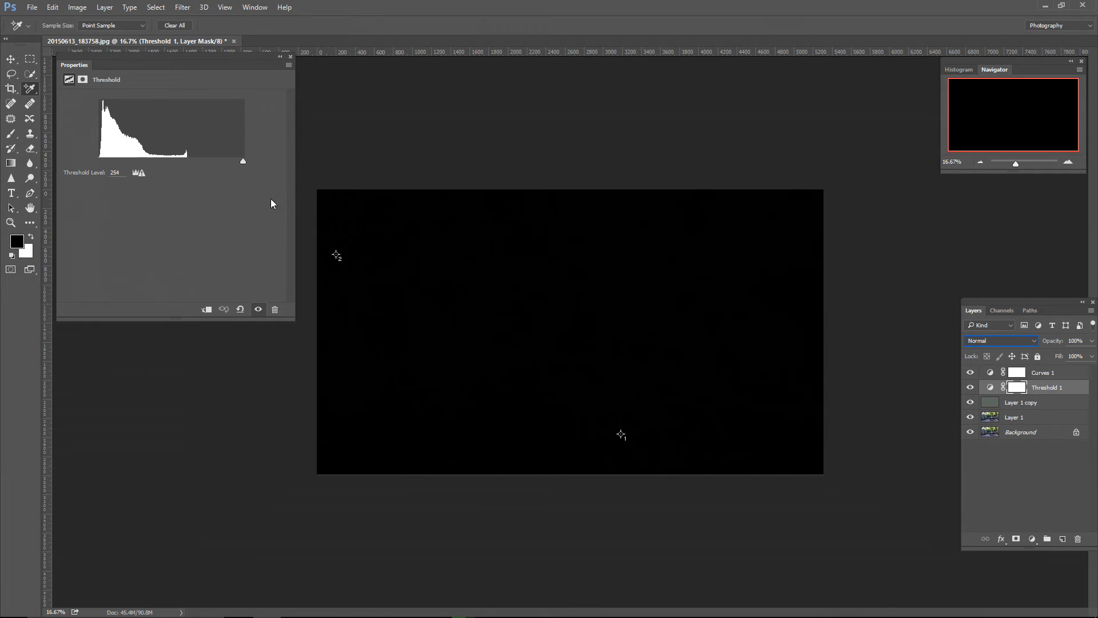
{"action": "left_click_drag", "start_coordinate": [243, 160], "coordinate": [101, 163]}
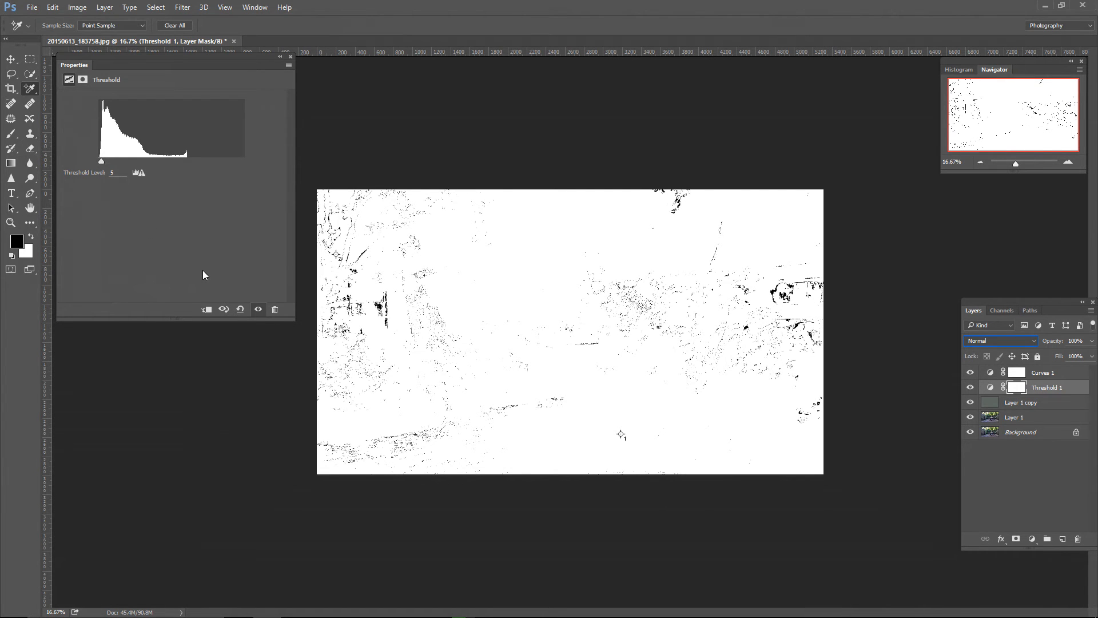
{"action": "key", "text": "ctrl+plus"}
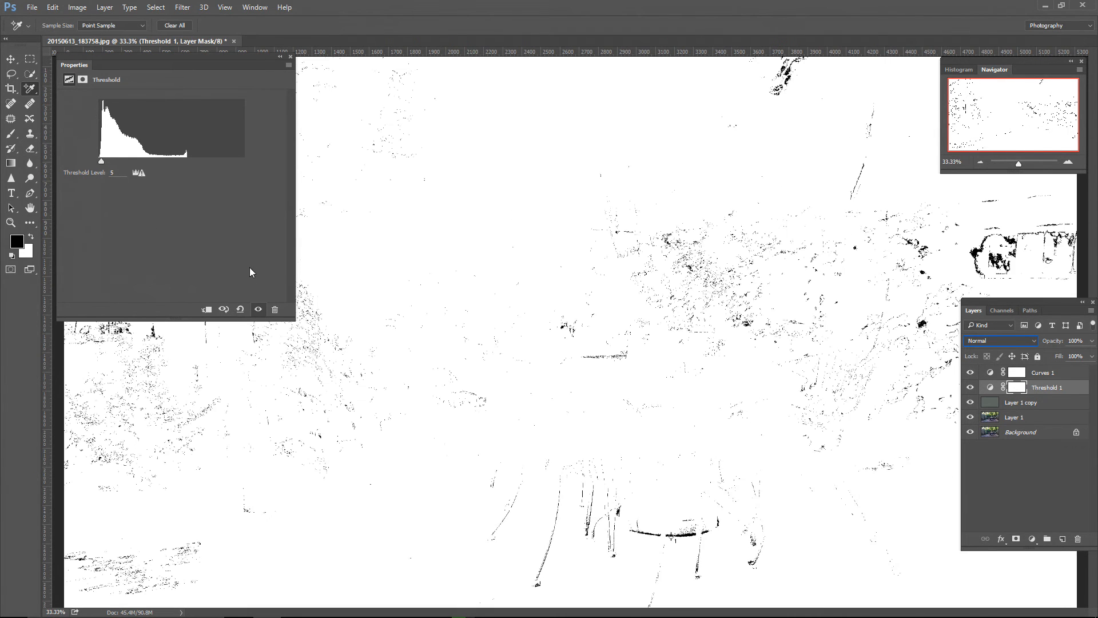
{"action": "left_click_drag", "start_coordinate": [356, 323], "coordinate": [741, 341]}
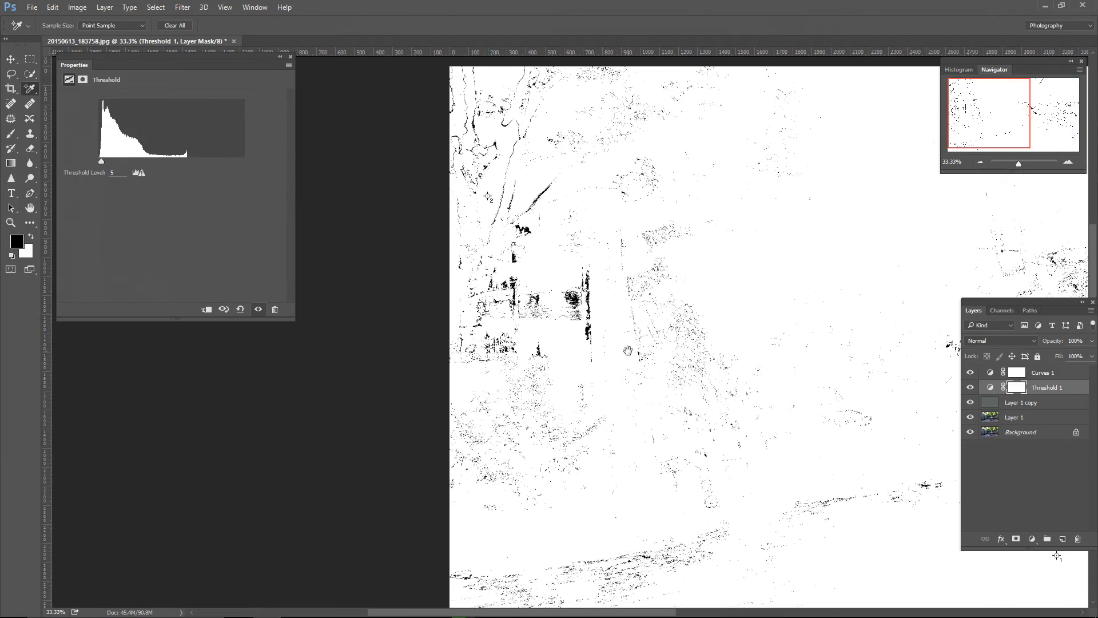
{"action": "left_click_drag", "start_coordinate": [627, 350], "coordinate": [643, 362]}
{"action": "key", "text": "ctrl+plus"}
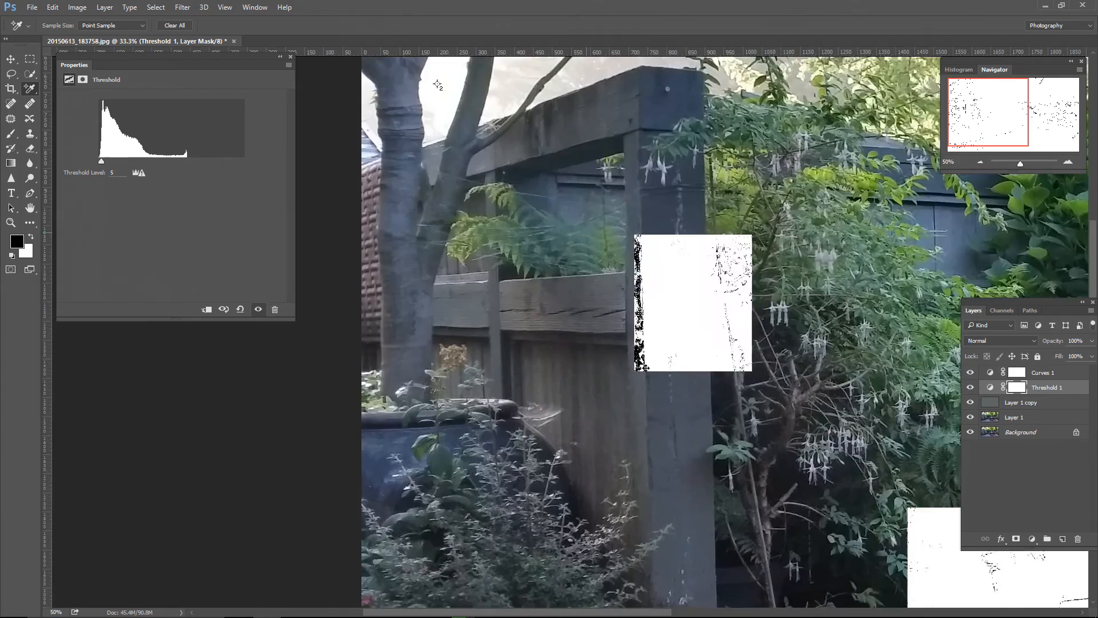
{"action": "key", "text": "ctrl+plus"}
{"action": "key", "text": "ctrl+plus"}
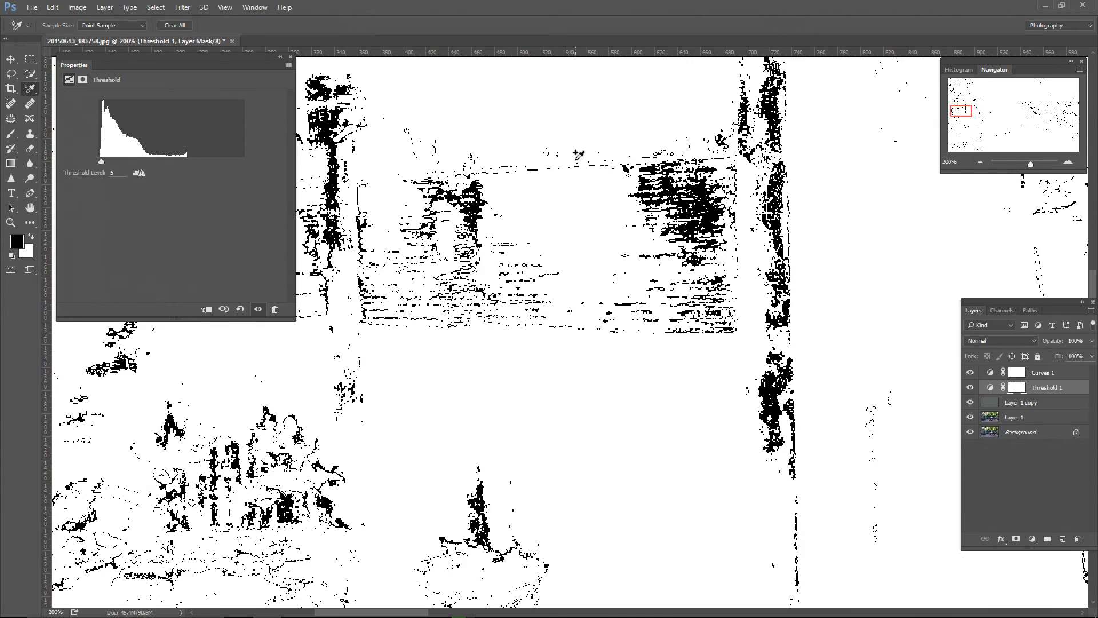
{"action": "scroll", "coordinate": [683, 284], "scroll_direction": "right", "scroll_amount": 3}
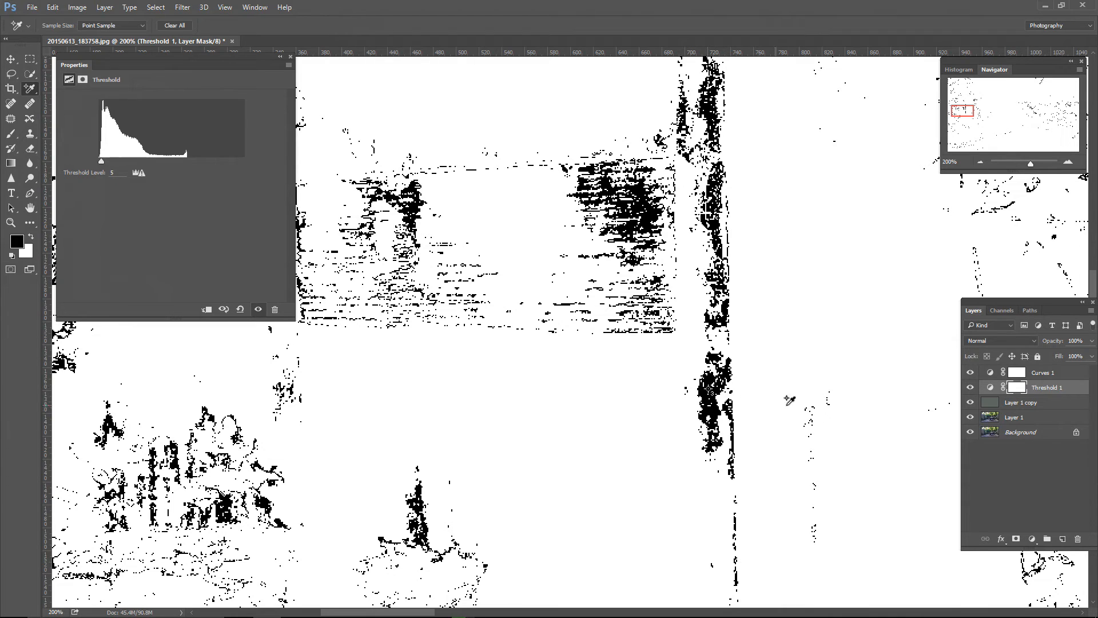
Step: Hide Threshold 1 and Layer 1 copy, and set the Curves 1 gray point by sampling at the third Color Sampler point
{"action": "left_click", "coordinate": [970, 388]}
{"action": "left_click", "coordinate": [970, 403]}
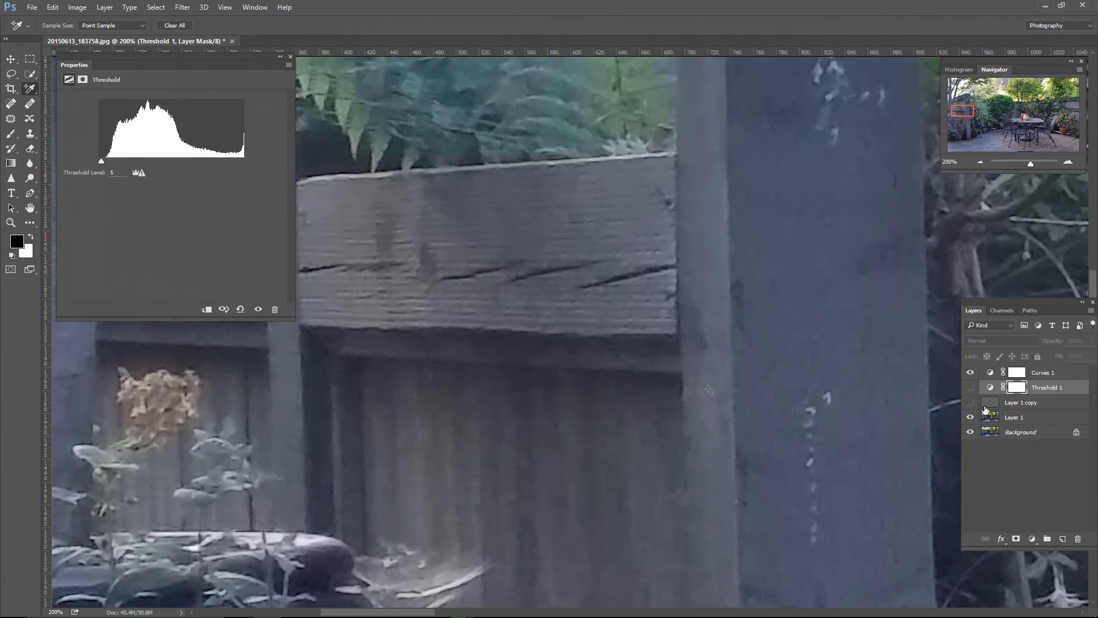
{"action": "left_click", "coordinate": [1047, 375]}
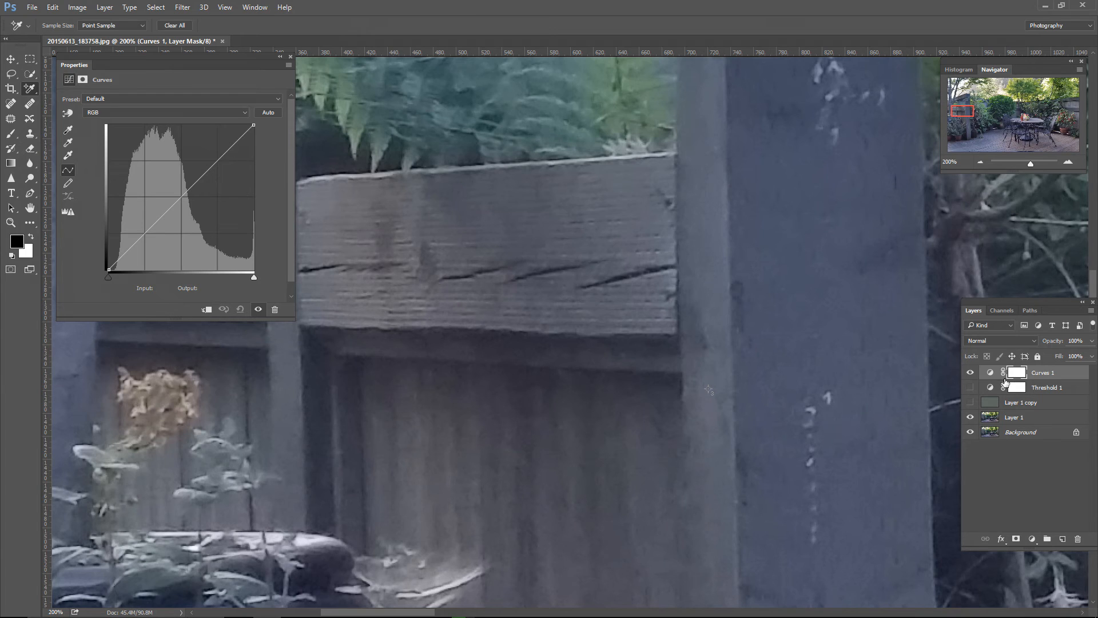
{"action": "left_click", "coordinate": [68, 142]}
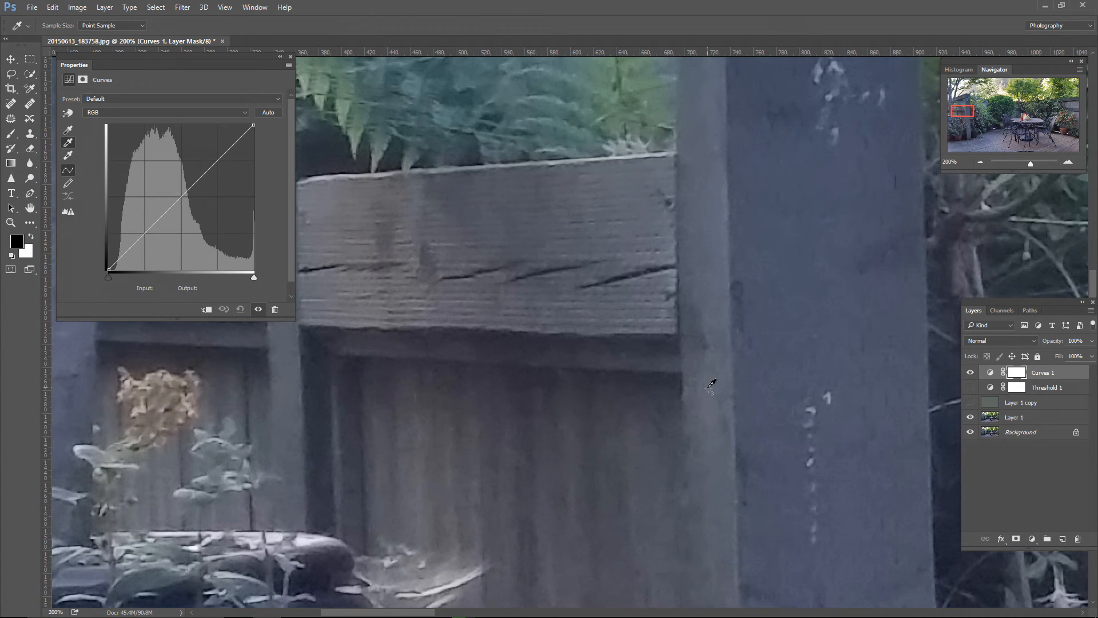
{"action": "left_click", "coordinate": [711, 385]}
Step: Set the Curves 1 black point by sampling at the first Color Sampler point on the umbrella base
{"action": "key", "text": "ctrl+minus"}
{"action": "key", "text": "ctrl+minus"}
{"action": "key", "text": "ctrl+minus"}
{"action": "key", "text": "ctrl+minus"}
{"action": "key", "text": "ctrl+minus"}
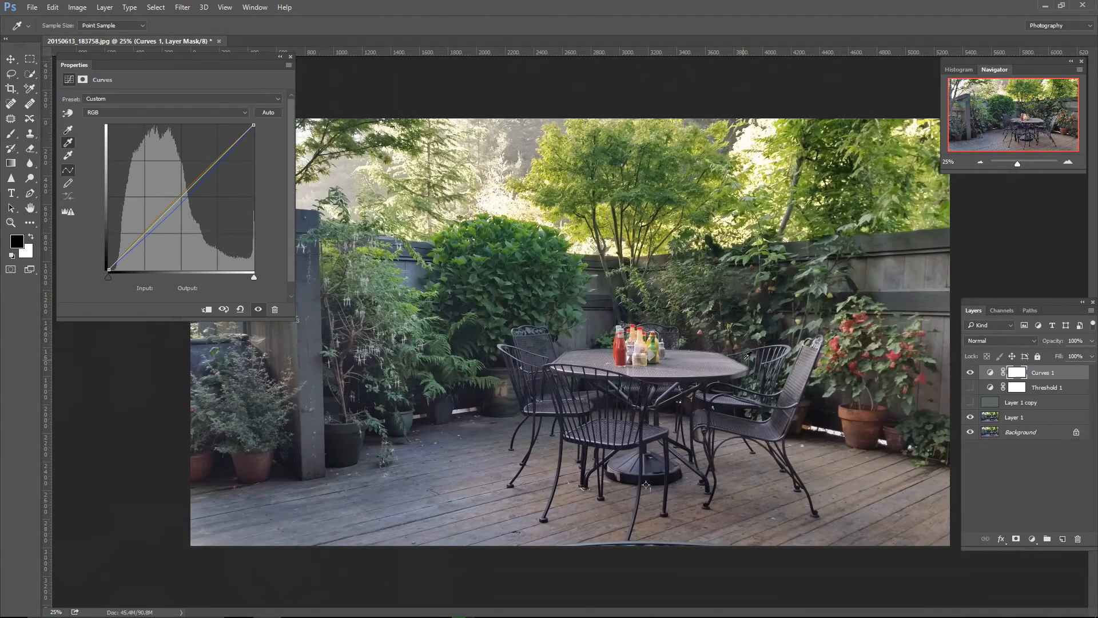
{"action": "left_click", "coordinate": [68, 130]}
{"action": "key", "text": "ctrl+plus"}
{"action": "key", "text": "ctrl+plus"}
{"action": "key", "text": "ctrl+plus"}
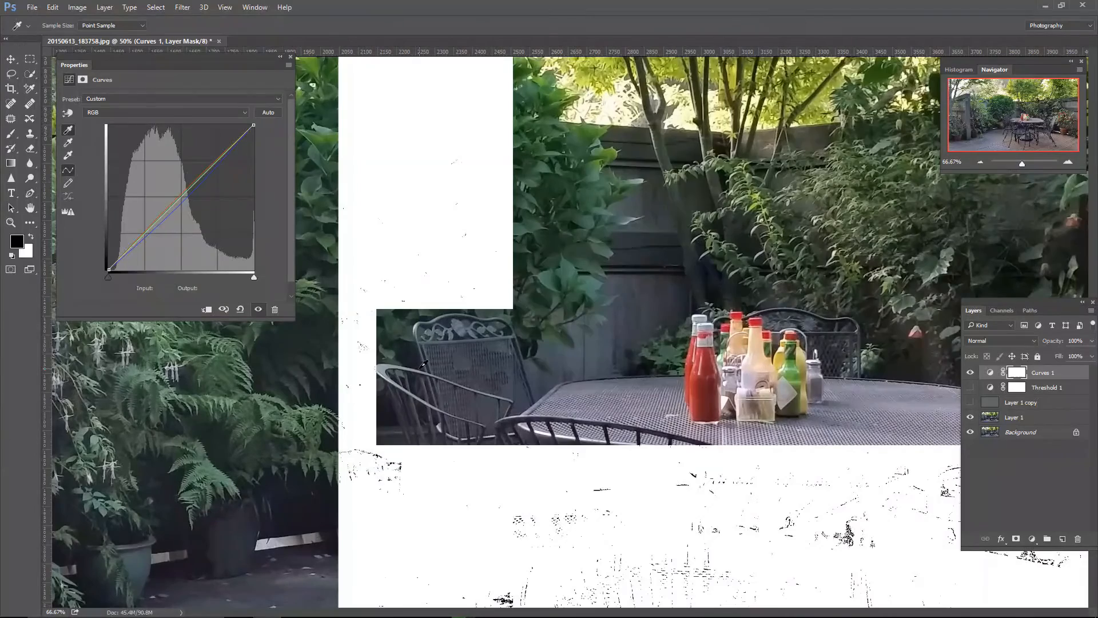
{"action": "left_click_drag", "start_coordinate": [598, 475], "coordinate": [507, 166]}
{"action": "left_click_drag", "start_coordinate": [636, 515], "coordinate": [577, 316]}
{"action": "key", "text": "ctrl+plus"}
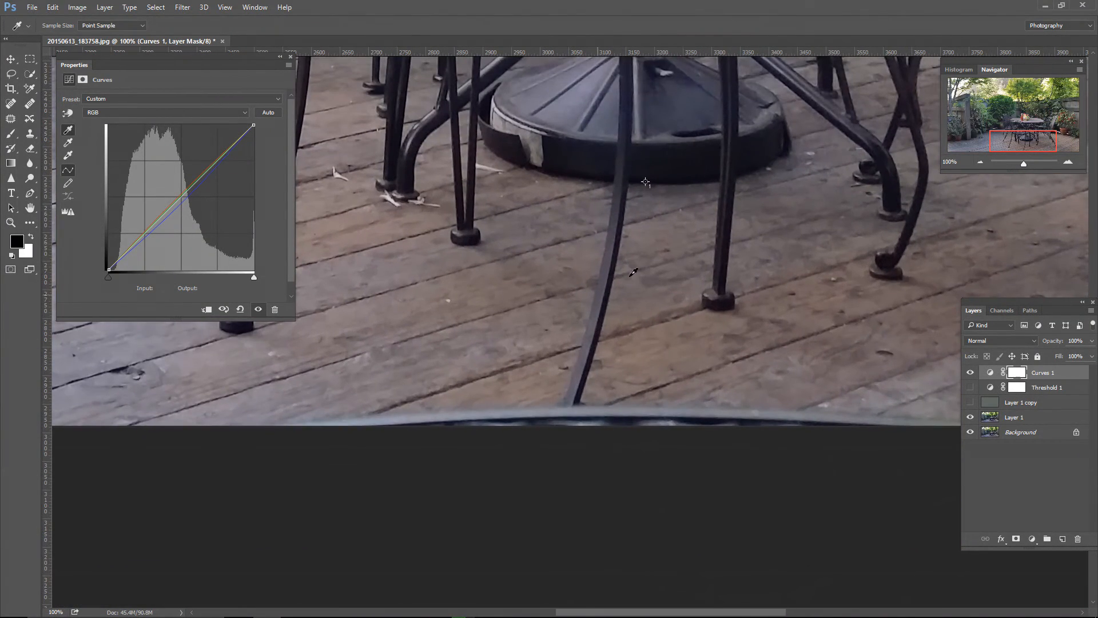
{"action": "left_click", "coordinate": [647, 182]}
Step: Set the Curves 1 white point at the second Color Sampler point in the sky, and compare the whole photo without and with Curves 1
{"action": "left_click_drag", "start_coordinate": [645, 281], "coordinate": [823, 452]}
{"action": "left_click_drag", "start_coordinate": [605, 299], "coordinate": [823, 486]}
{"action": "left_click_drag", "start_coordinate": [527, 289], "coordinate": [915, 422]}
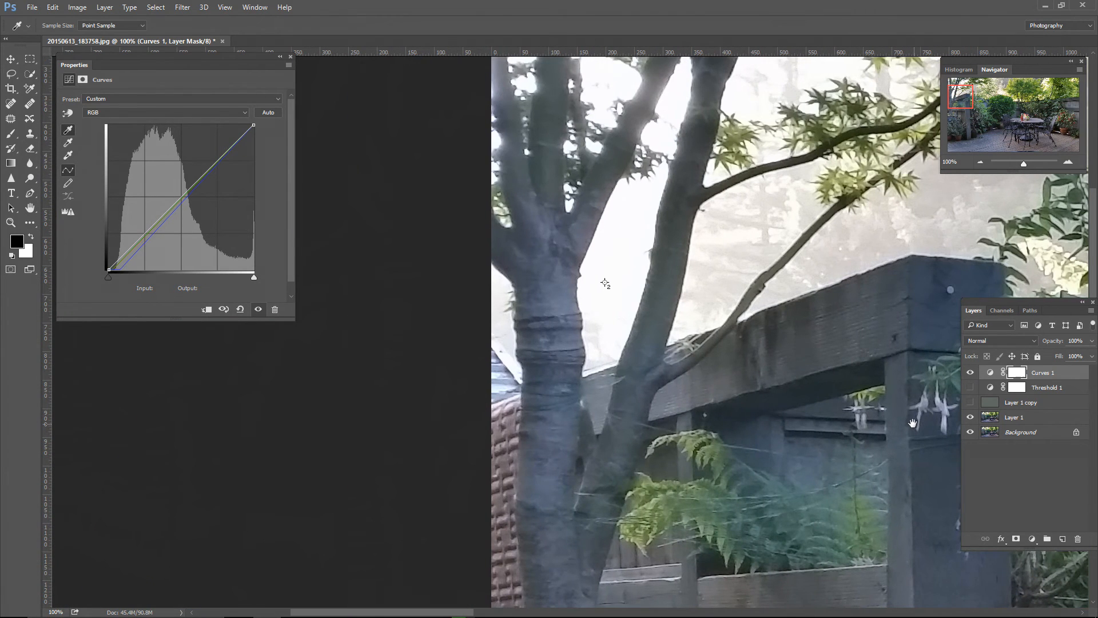
{"action": "left_click", "coordinate": [69, 155]}
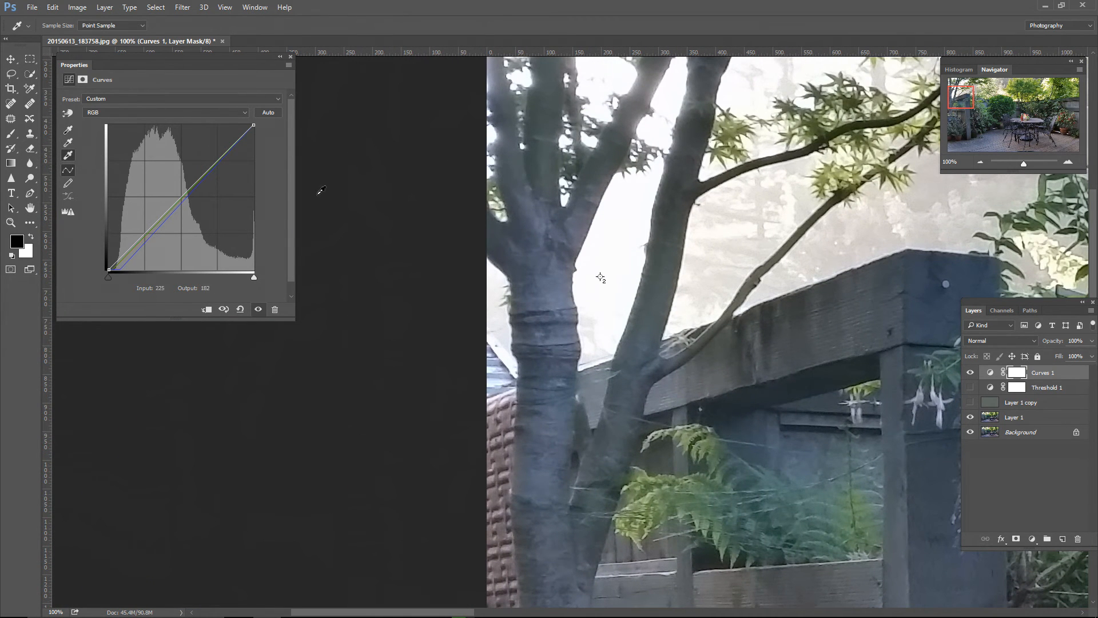
{"action": "left_click", "coordinate": [601, 277], "text": "shift"}
{"action": "key", "text": "ctrl+0"}
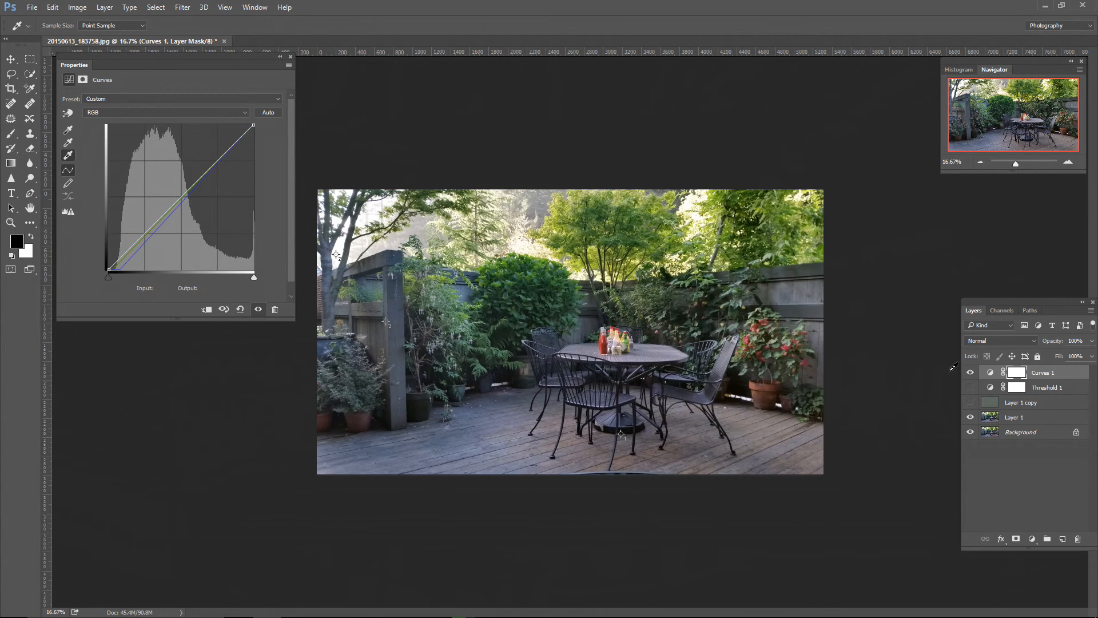
{"action": "left_click", "coordinate": [971, 373]}
{"action": "left_click", "coordinate": [970, 372]}
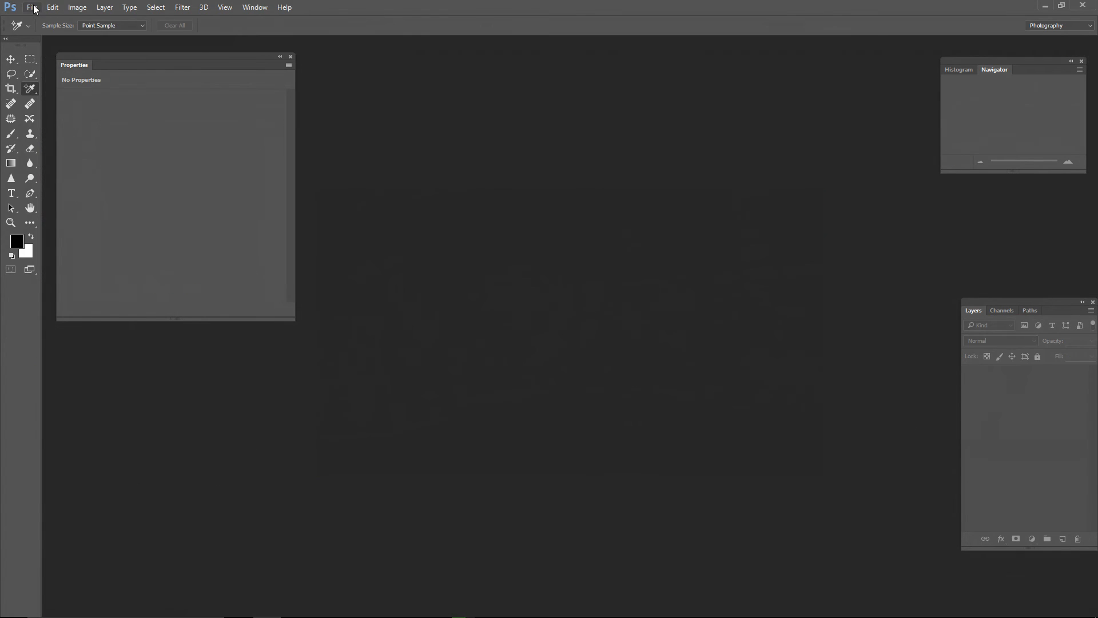
Step: Open the raw photo DSC_1091.NEF of the two dogs in the snow in Camera Raw
{"action": "left_click", "coordinate": [32, 7]}
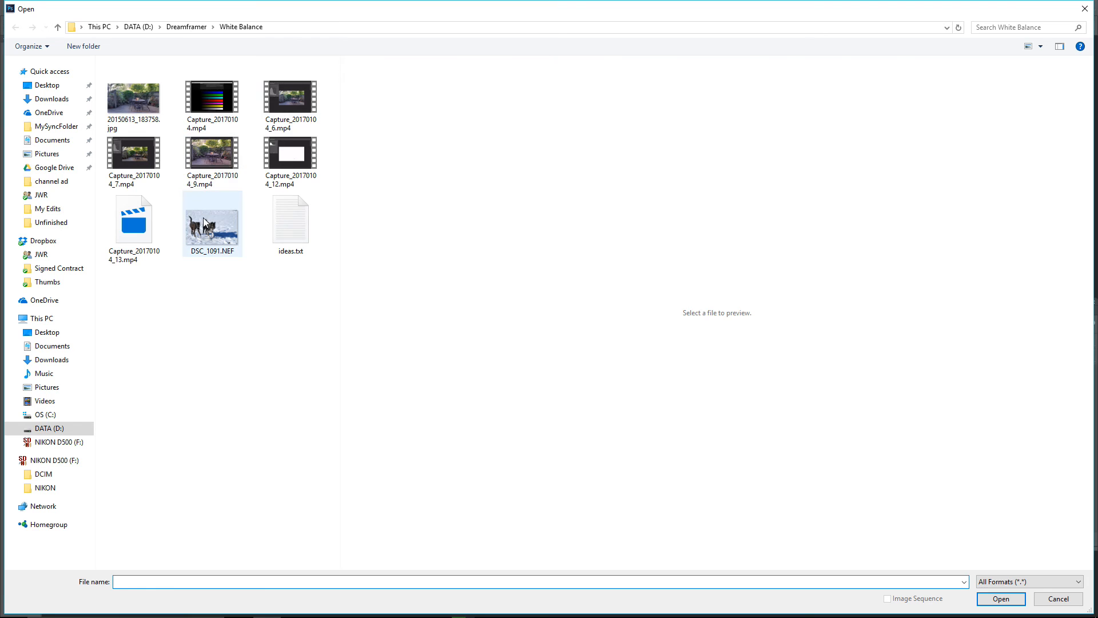
{"action": "left_click", "coordinate": [210, 225]}
{"action": "left_click", "coordinate": [1001, 598]}
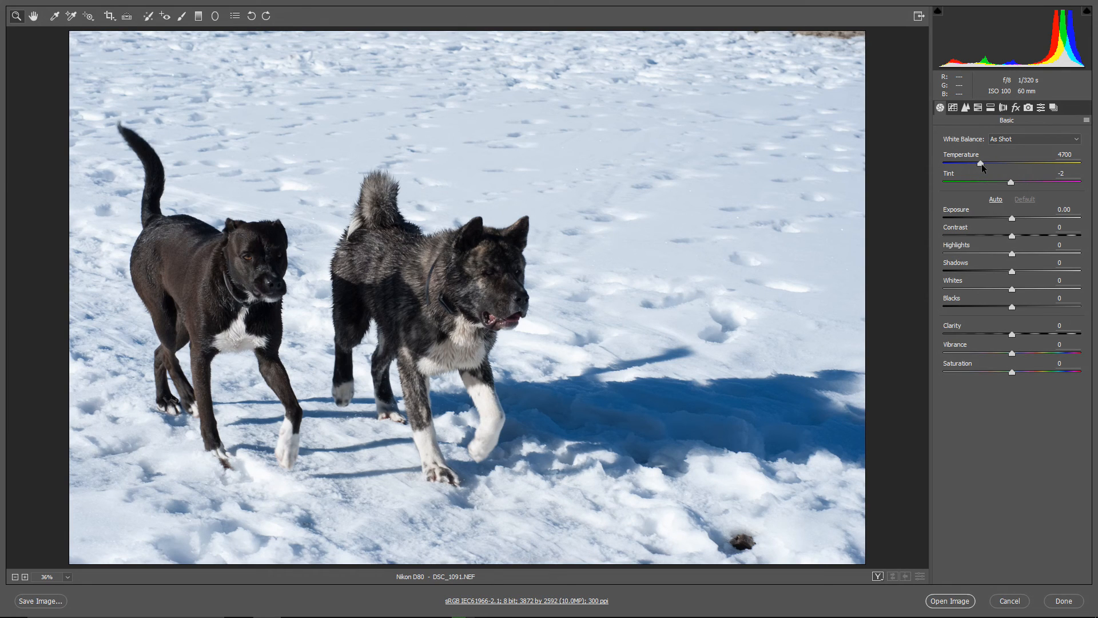
Step: Apply the Auto white balance to the dog photo and lower its Temperature to 5350
{"action": "left_click", "coordinate": [1001, 139]}
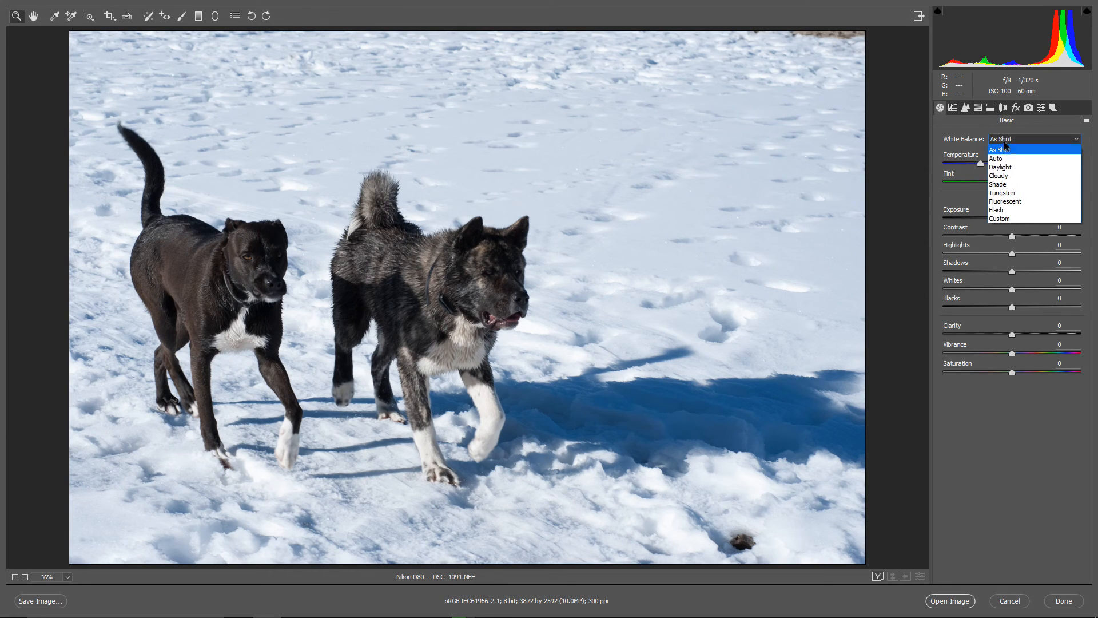
{"action": "left_click", "coordinate": [1002, 158]}
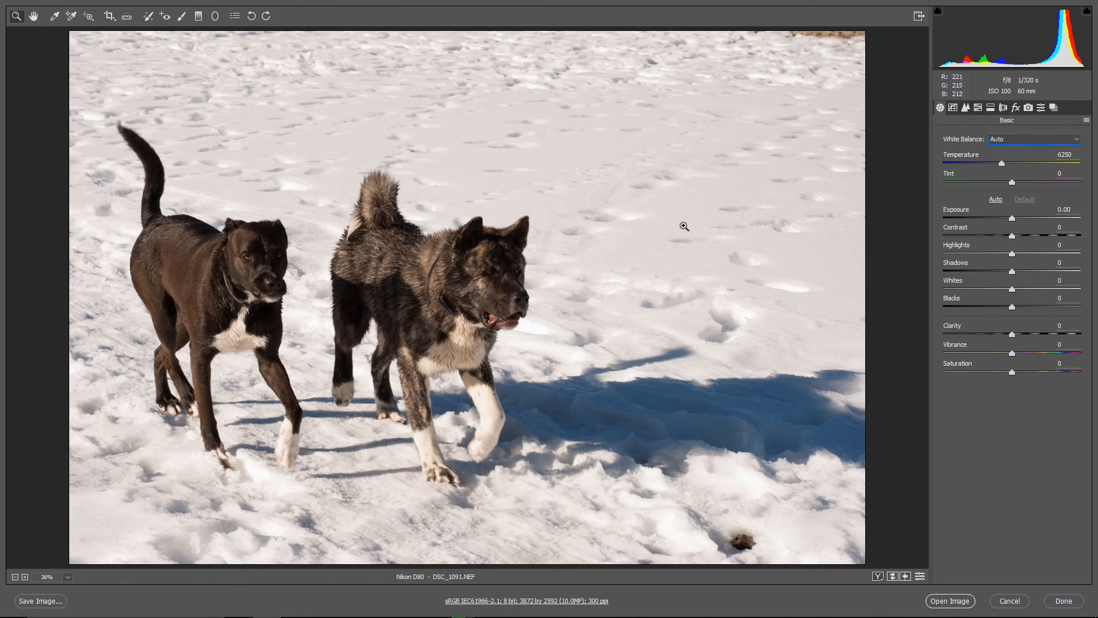
{"action": "left_click", "coordinate": [1001, 164]}
{"action": "left_click_drag", "start_coordinate": [1002, 164], "coordinate": [989, 163]}
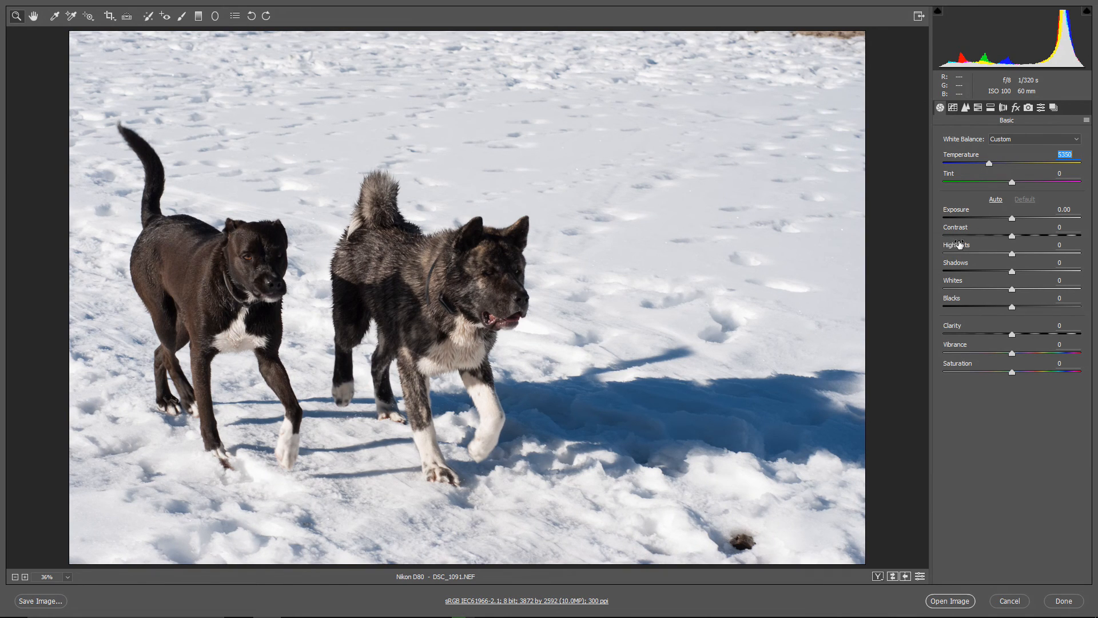
Step: Set Shadows to +47, Whites to -33, Highlights to -21 and Vibrance to +38 for the dog photo
{"action": "left_click_drag", "start_coordinate": [1013, 272], "coordinate": [1044, 271]}
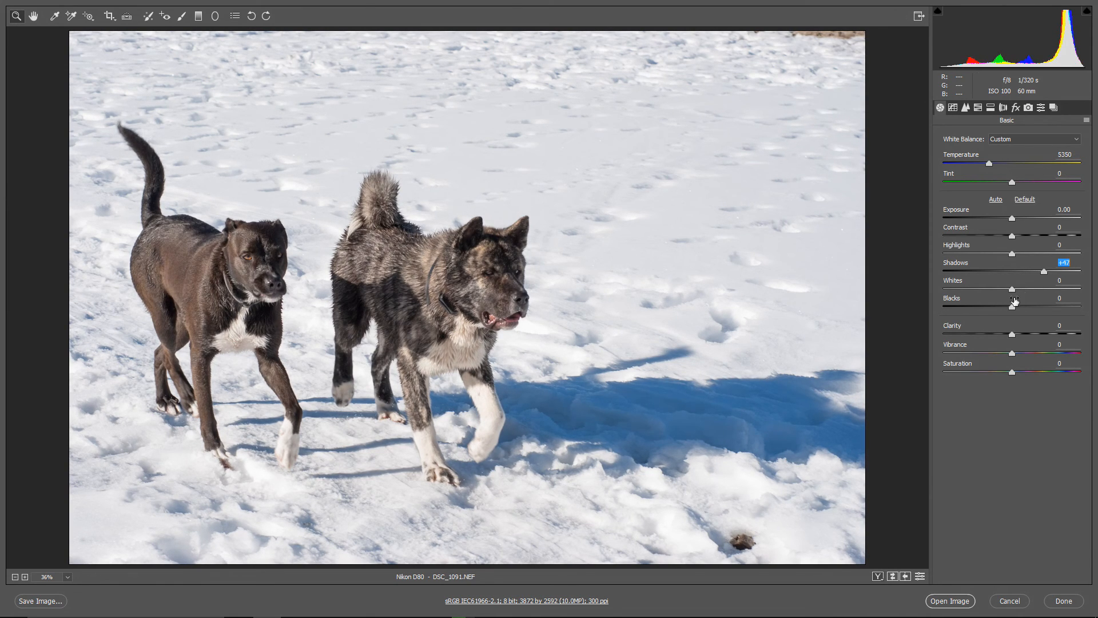
{"action": "left_click_drag", "start_coordinate": [1014, 289], "coordinate": [988, 289]}
{"action": "left_click_drag", "start_coordinate": [1011, 254], "coordinate": [996, 259]}
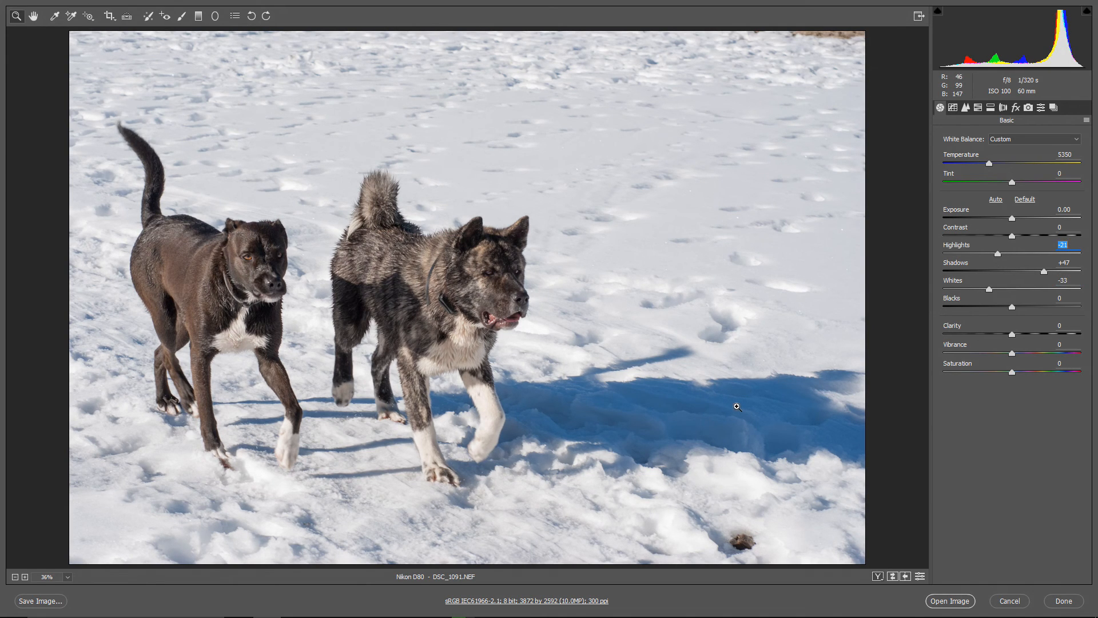
{"action": "left_click", "coordinate": [1013, 355]}
{"action": "left_click_drag", "start_coordinate": [1012, 354], "coordinate": [1041, 354]}
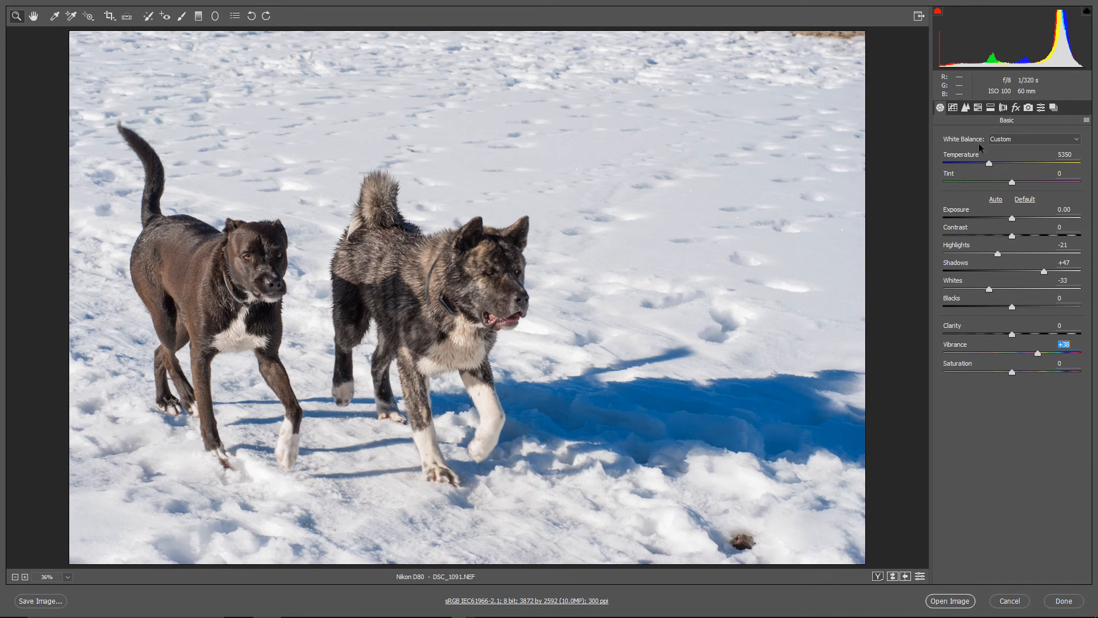
Step: Reduce the Blues saturation to -36 in the HSL adjustments and open the developed image in Photoshop
{"action": "left_click", "coordinate": [977, 107]}
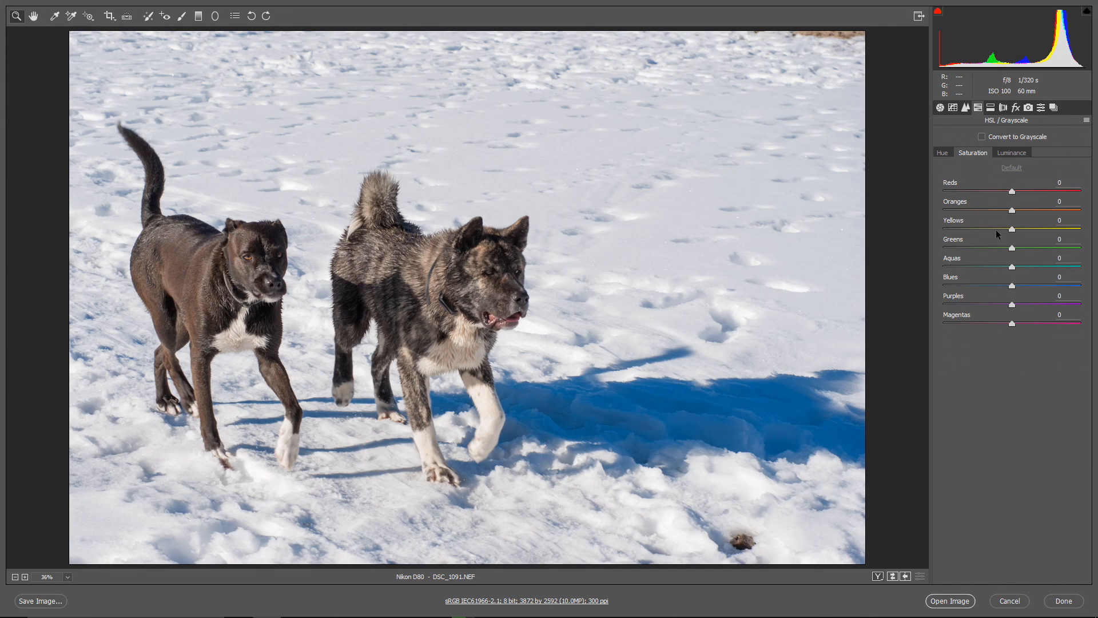
{"action": "left_click_drag", "start_coordinate": [1013, 289], "coordinate": [990, 292]}
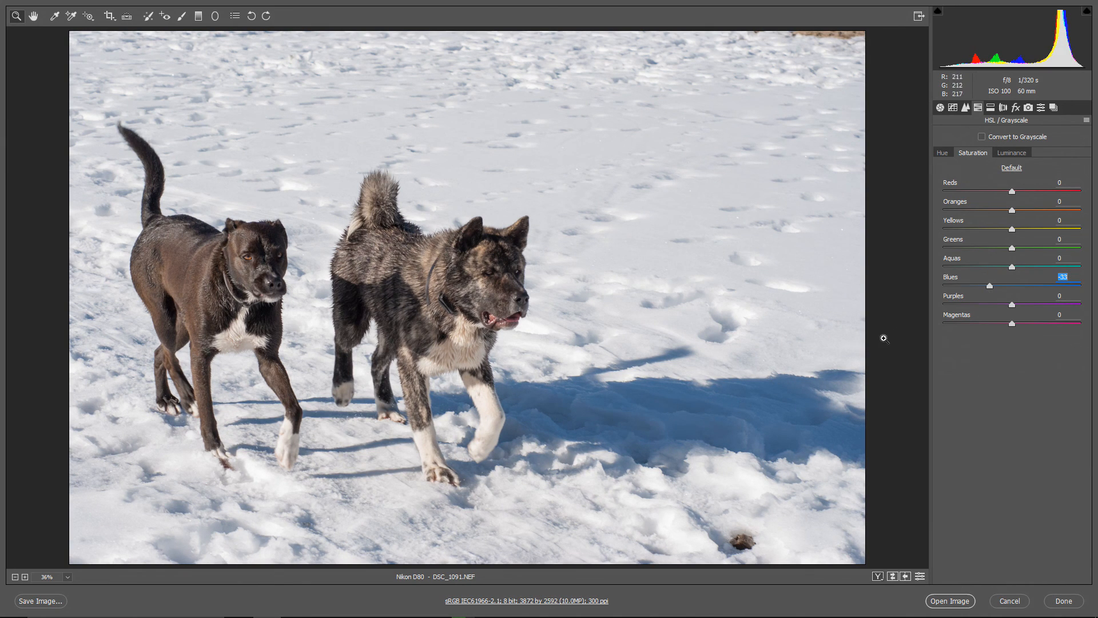
{"action": "mouse_move", "coordinate": [990, 286]}
{"action": "left_mouse_down"}
{"action": "mouse_move", "coordinate": [1013, 288]}
{"action": "mouse_move", "coordinate": [987, 290]}
{"action": "left_mouse_up"}
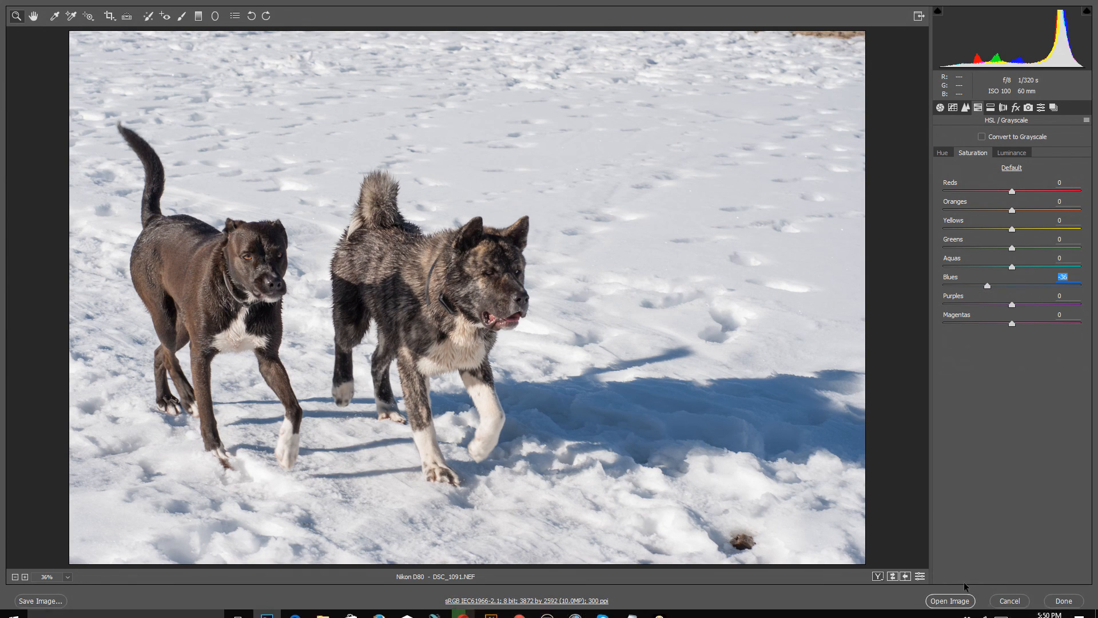
{"action": "left_click", "coordinate": [960, 602]}
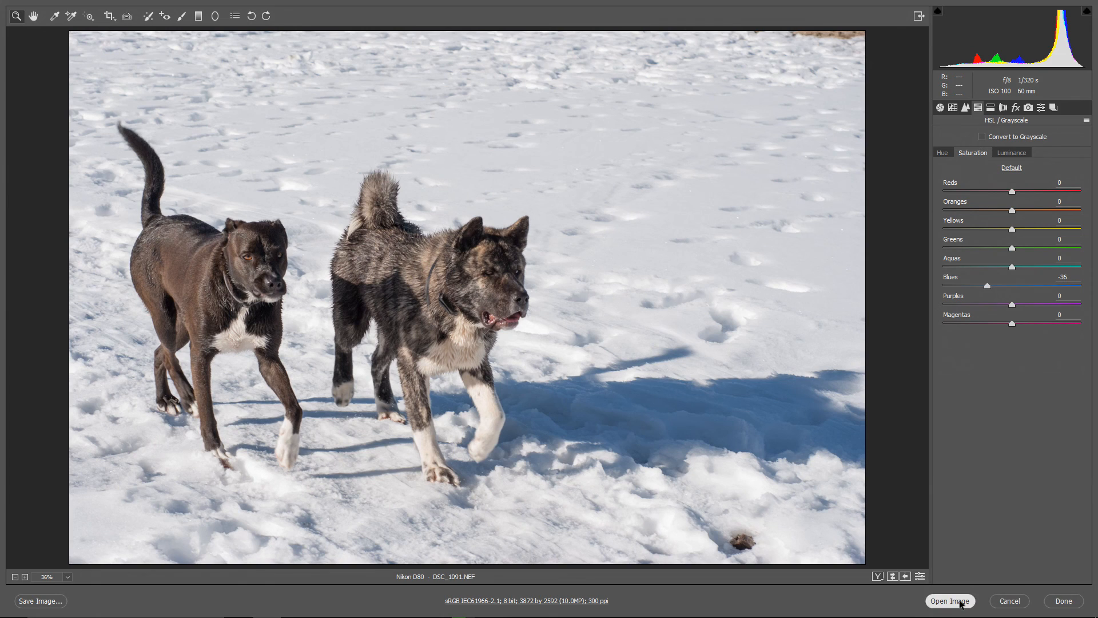